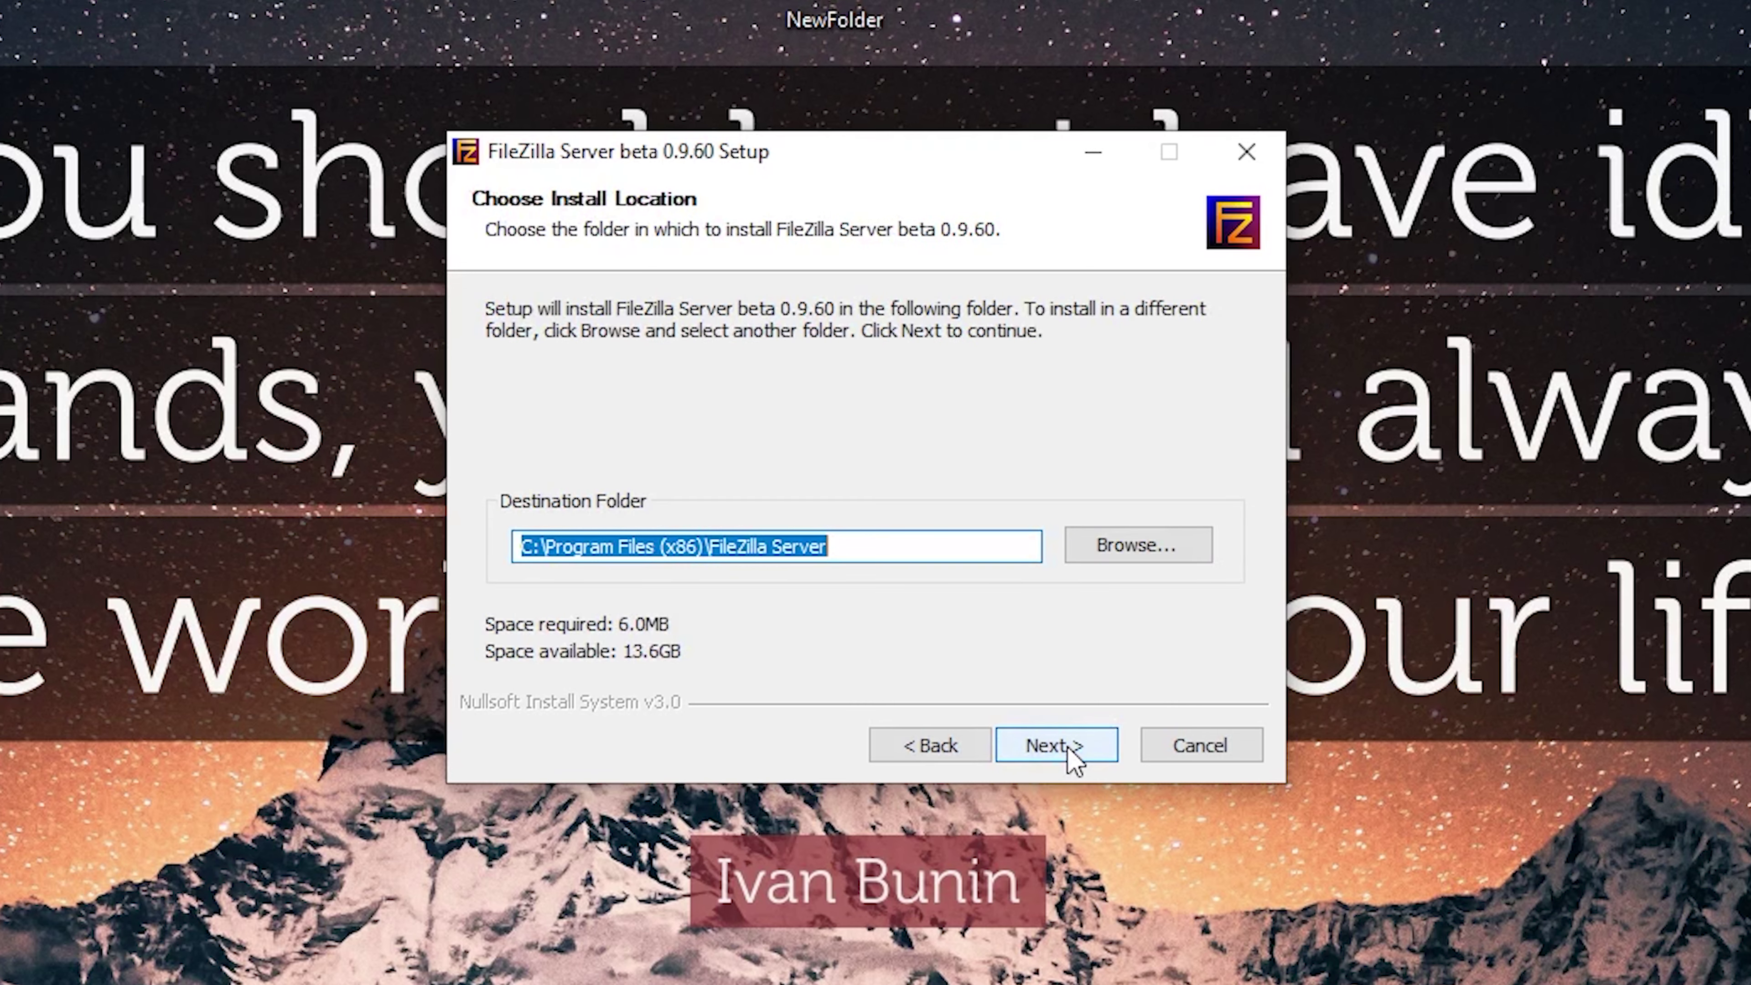
left_click(1069, 746)
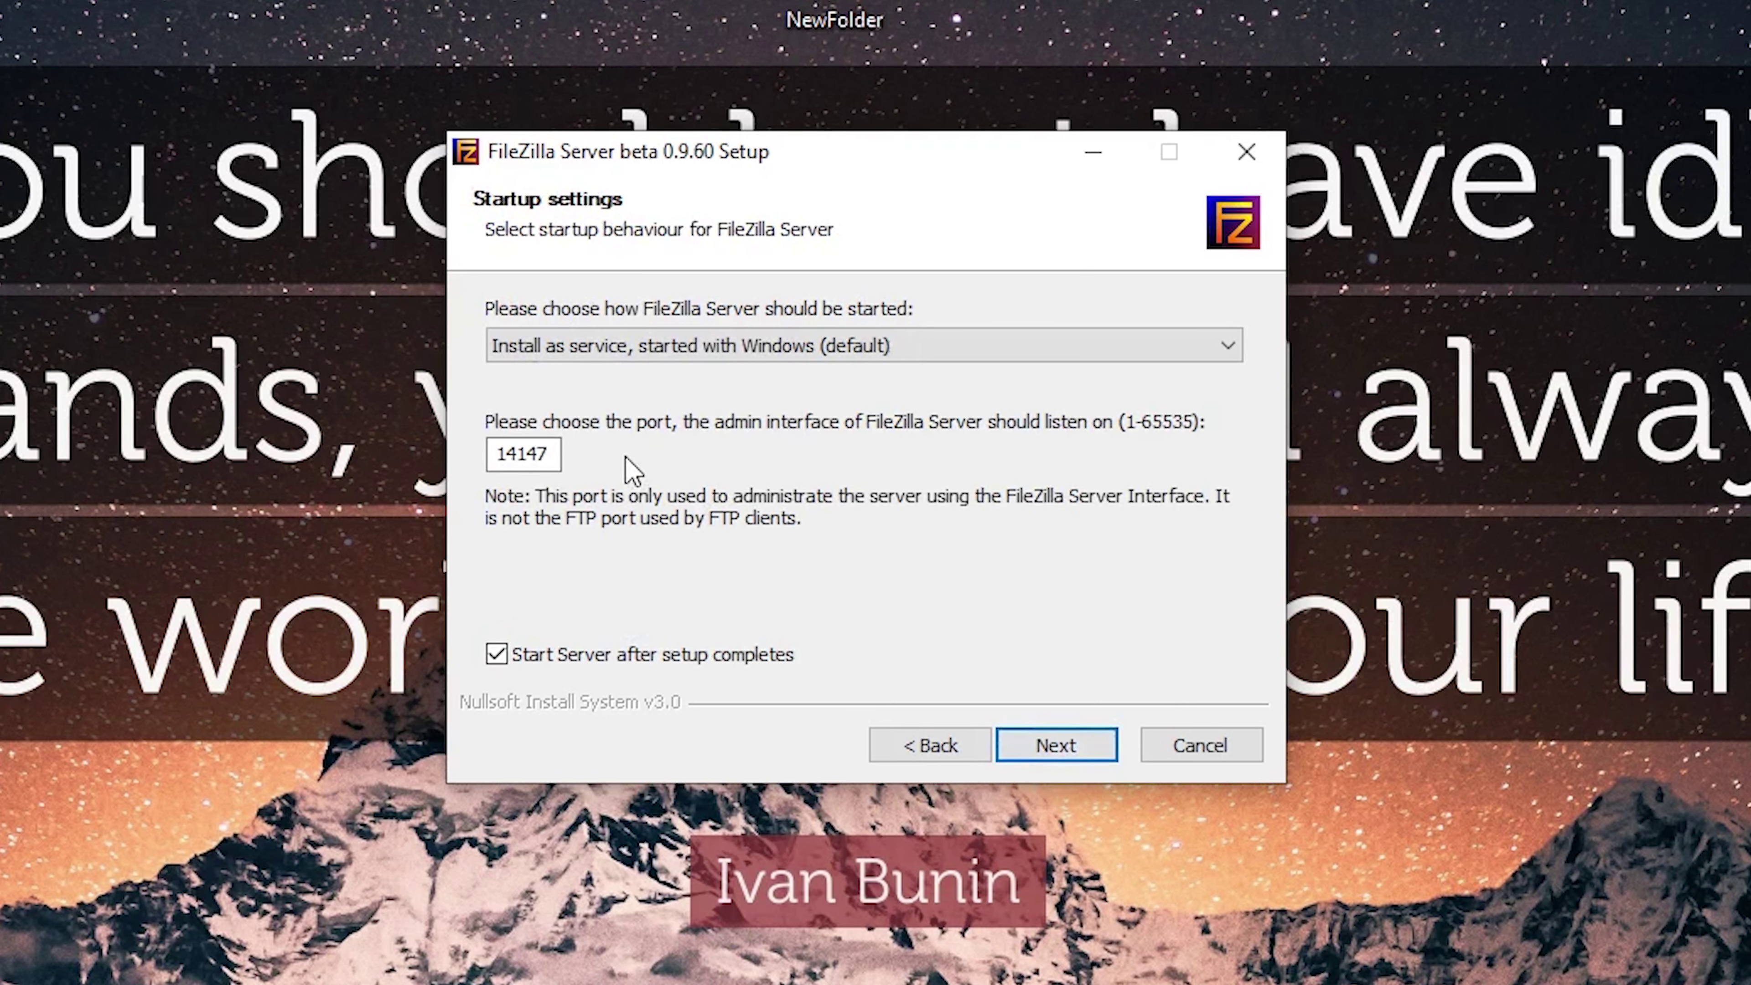
Install FileZilla Server 0.9.60 beta to C:\Program Files (x86)\FileZilla Server with default startup settings.
left_click(1097, 762)
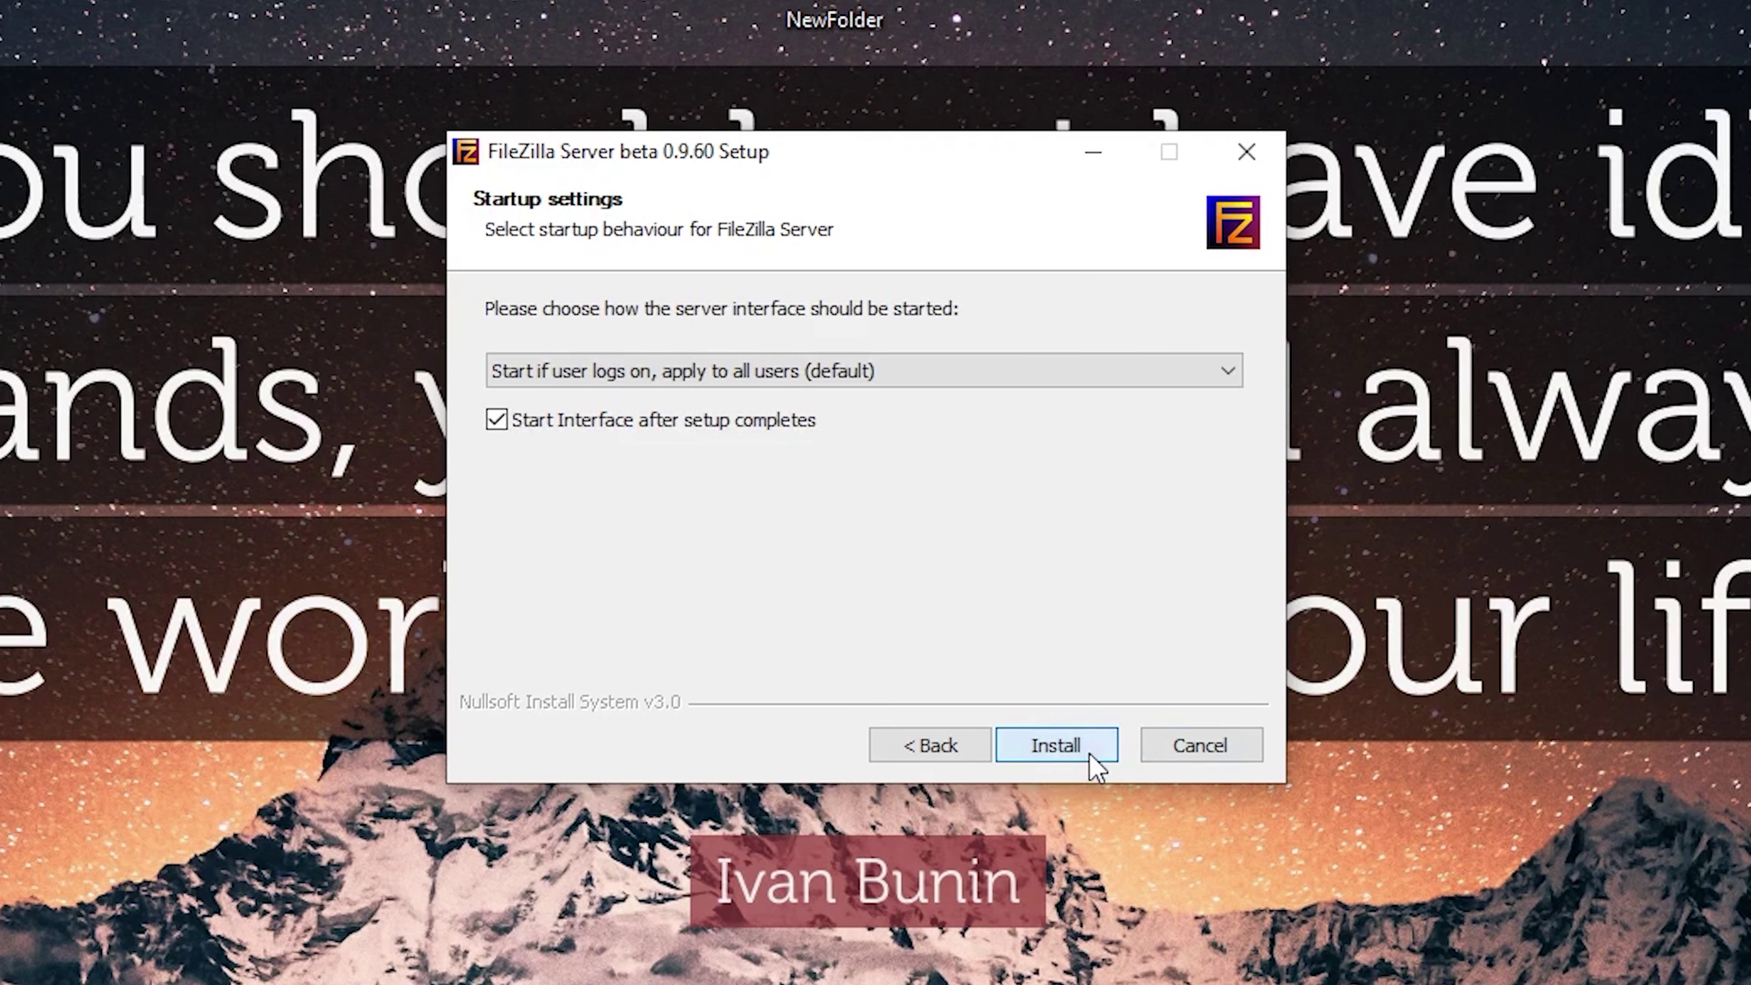
left_click(1091, 754)
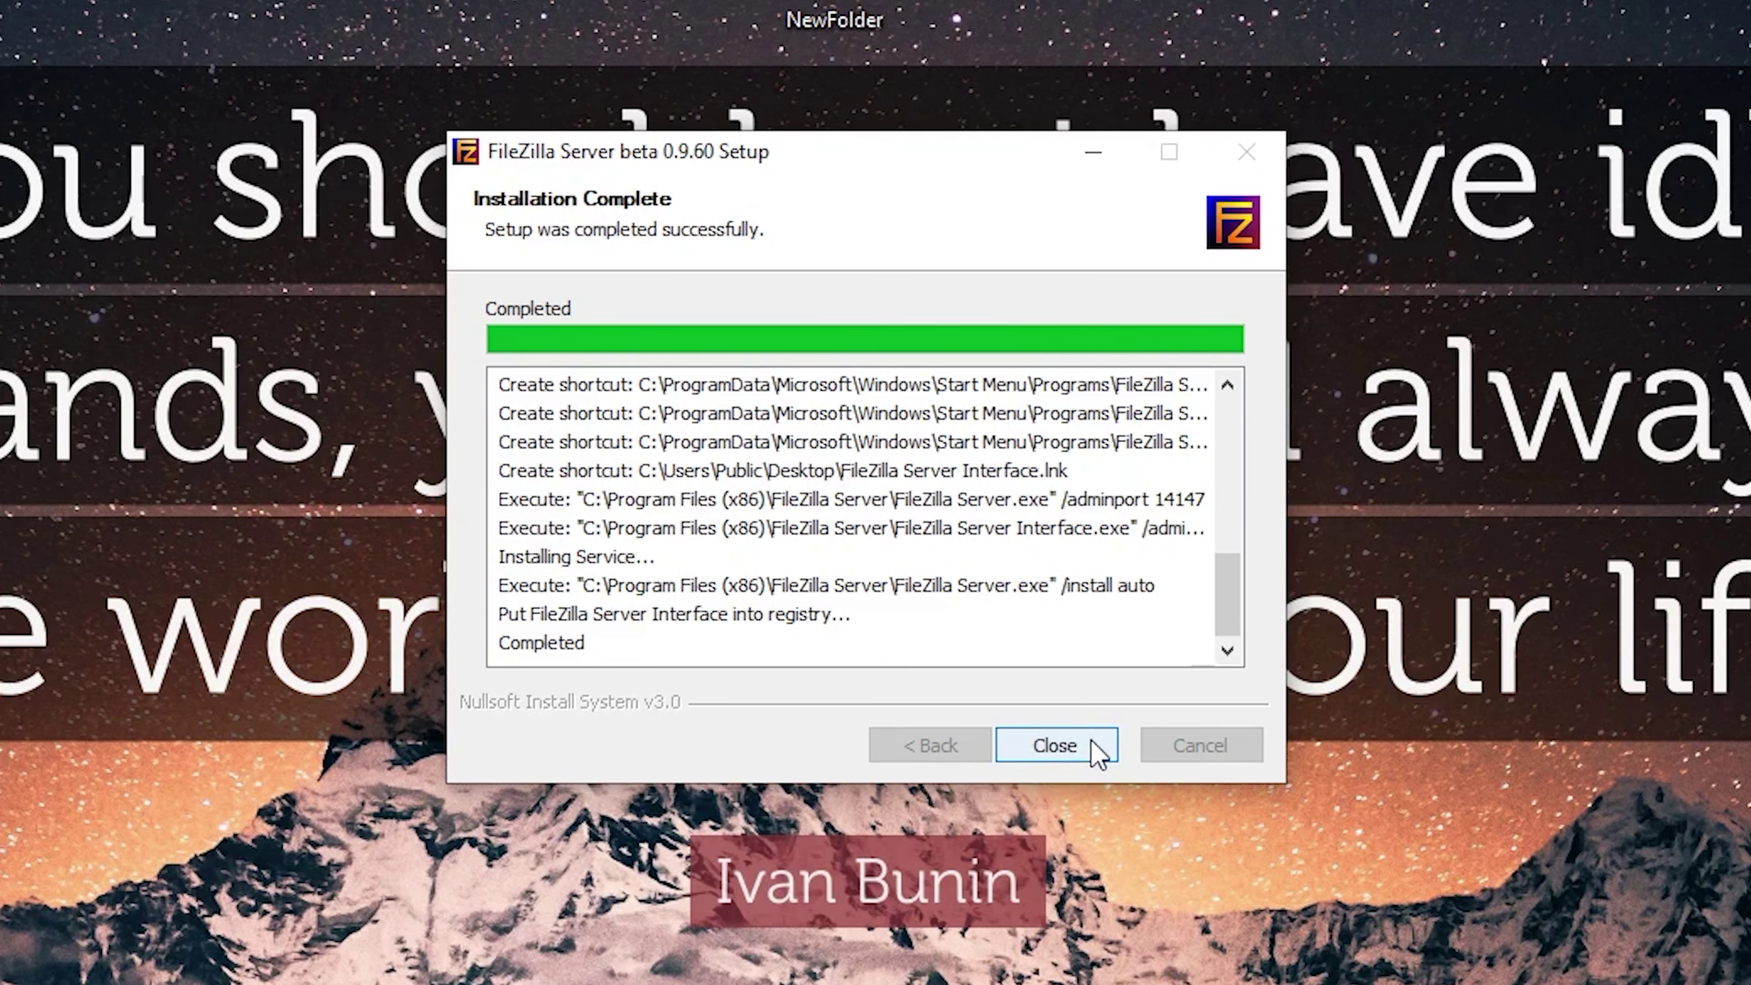
left_click(1096, 752)
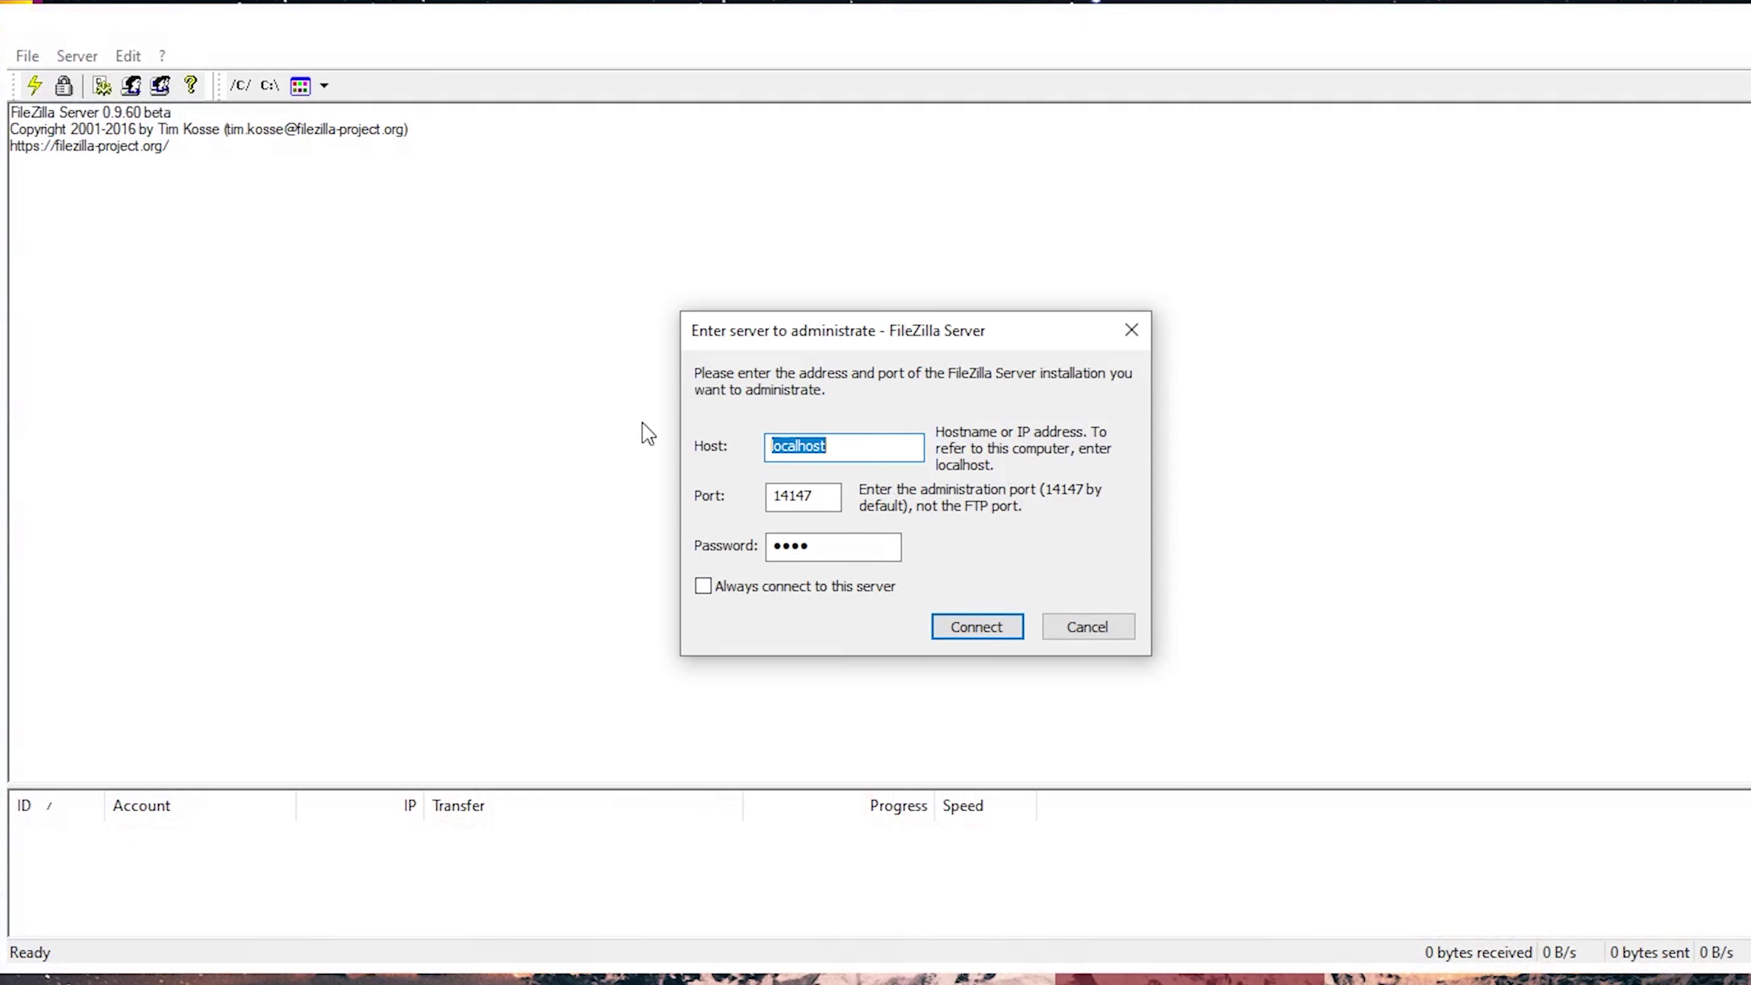
Log on to localhost port 14147 with the admin password and check the NAT and TLS warnings.
key("Tab")
key("Tab")
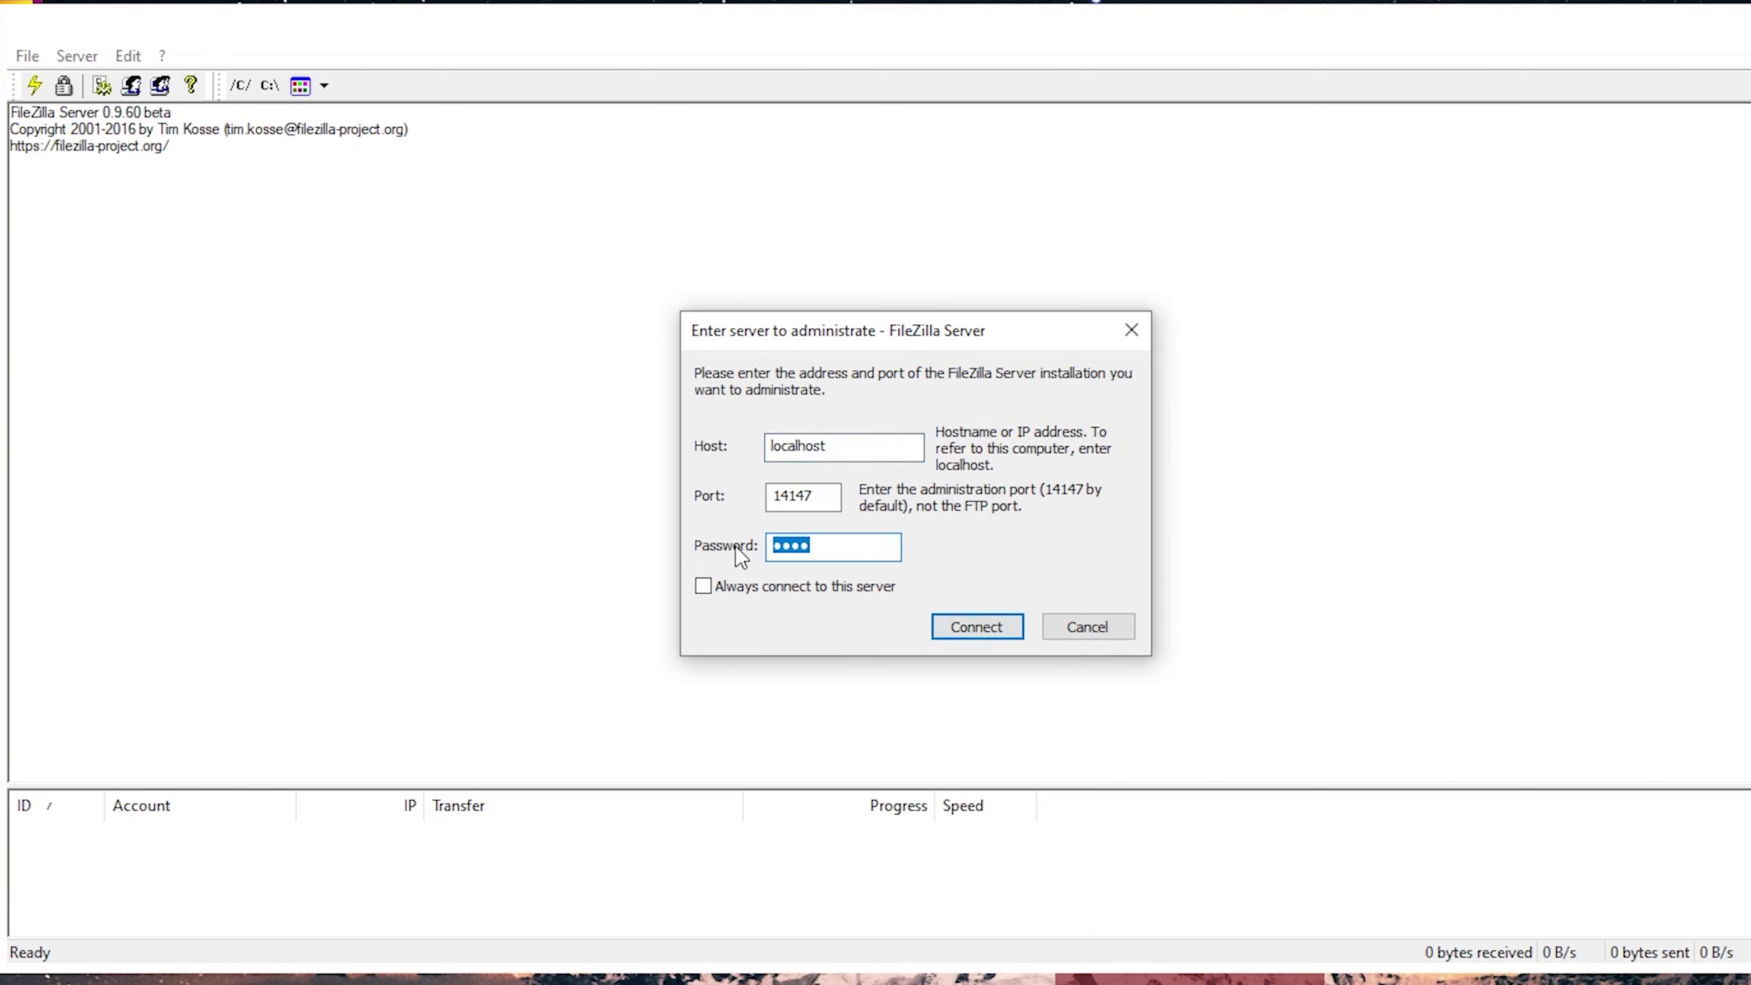
key("BackSpace")
type("123")
left_click(984, 631)
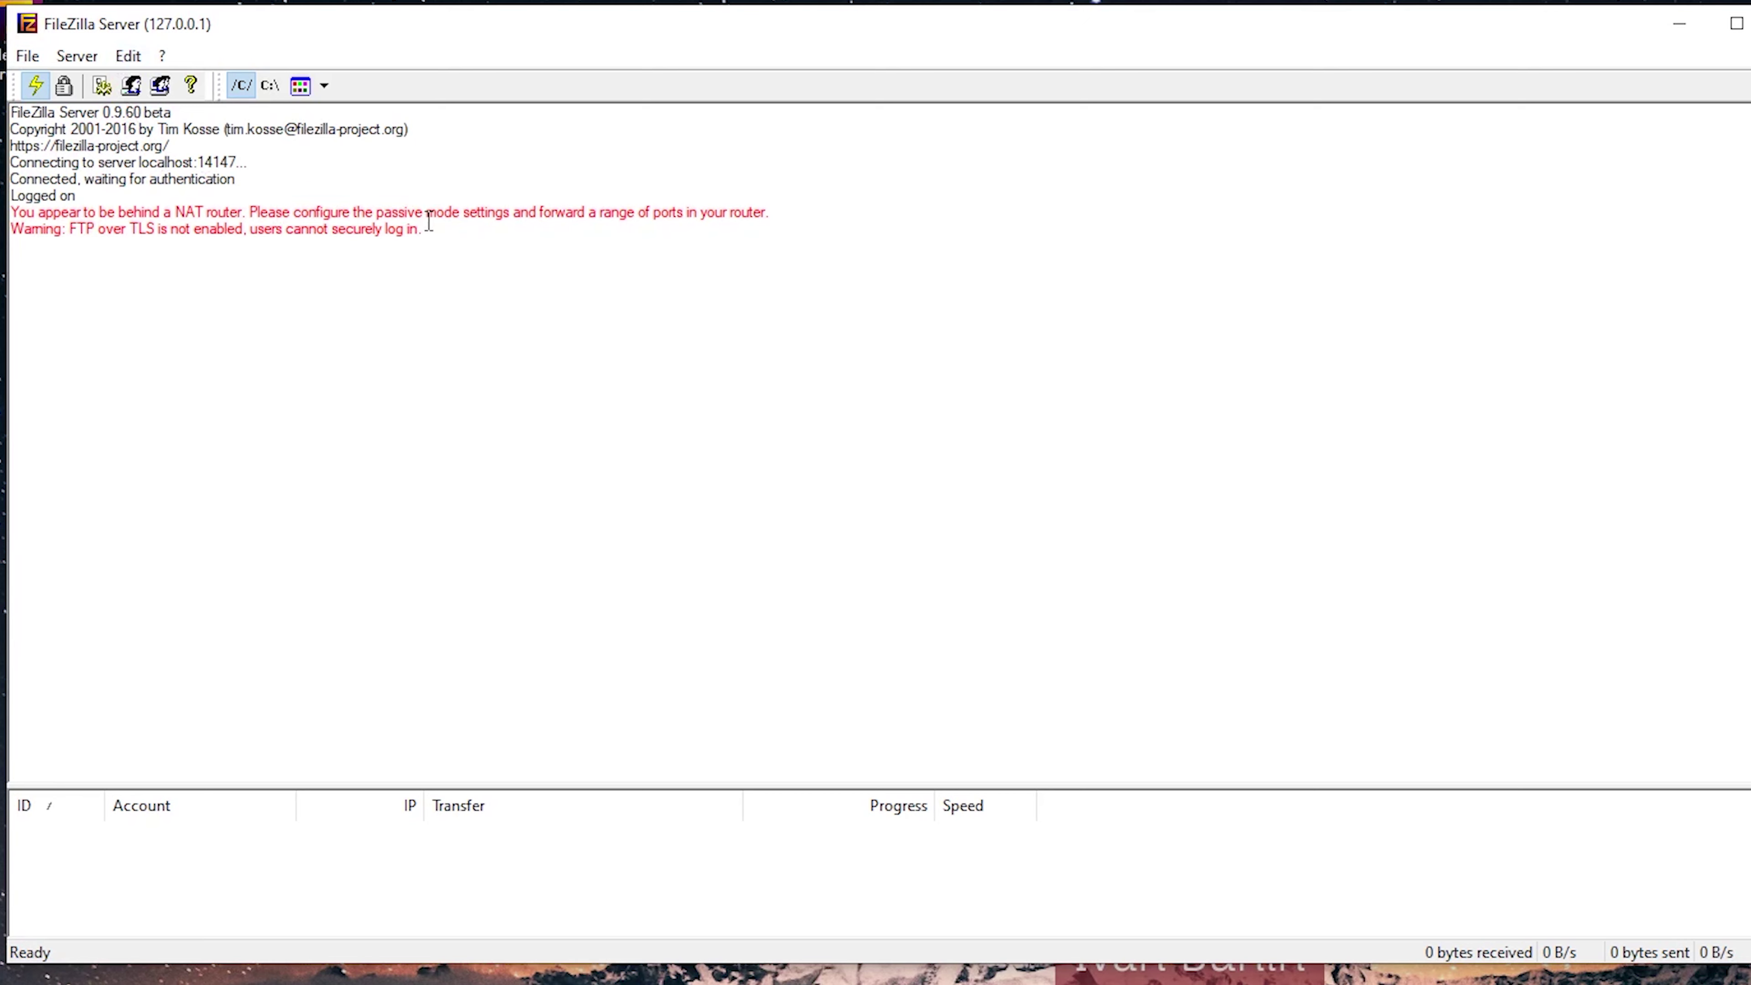
left_click_drag(429, 221, 15, 212)
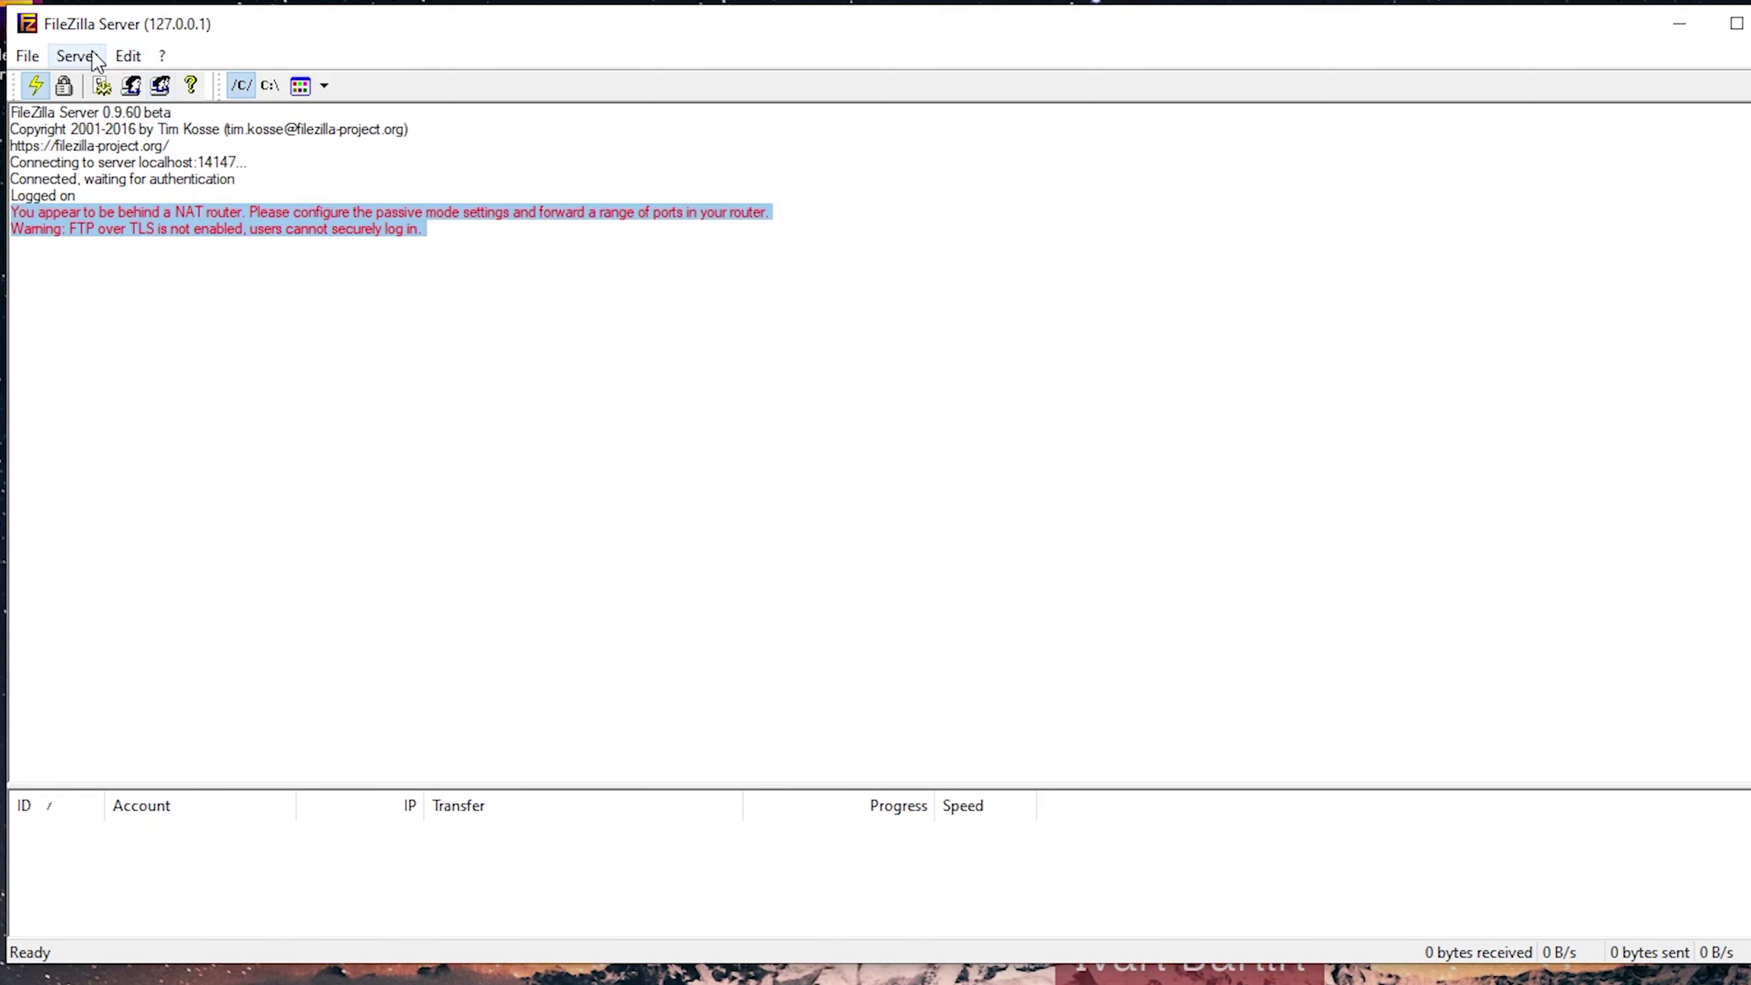
left_click(128, 55)
Add a user account named 'admin' with a password enabled and view its Shared folders page.
left_click(149, 115)
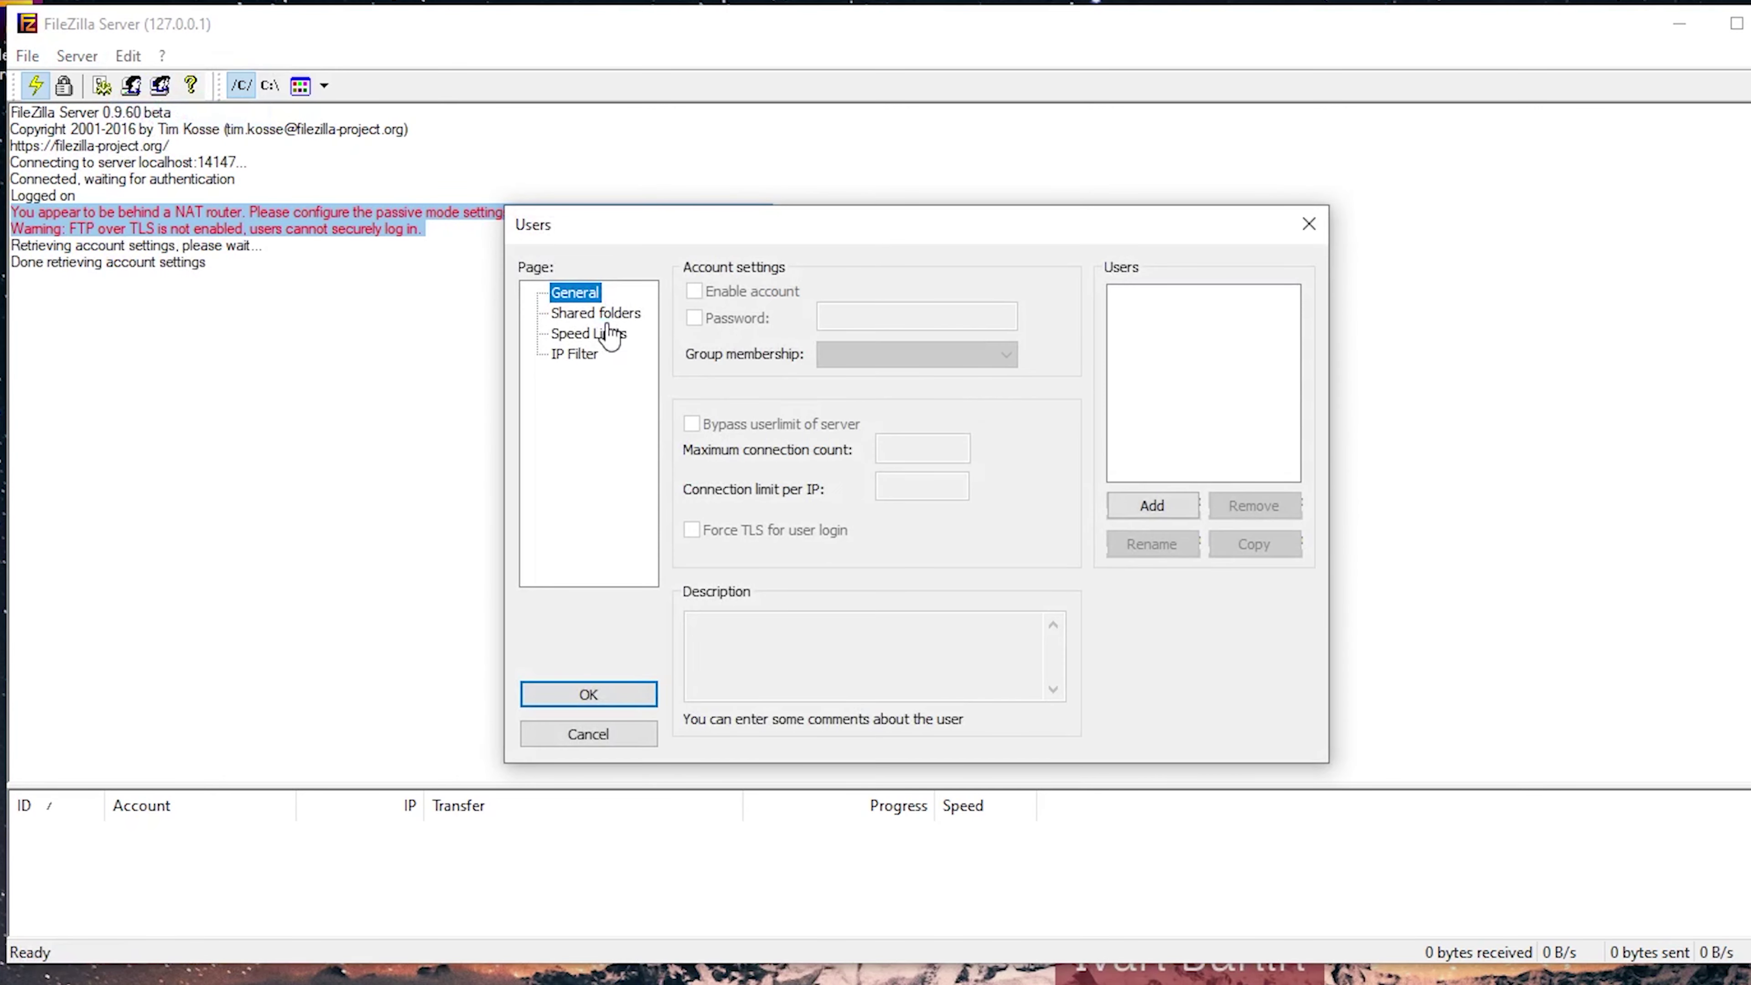
left_click(1150, 504)
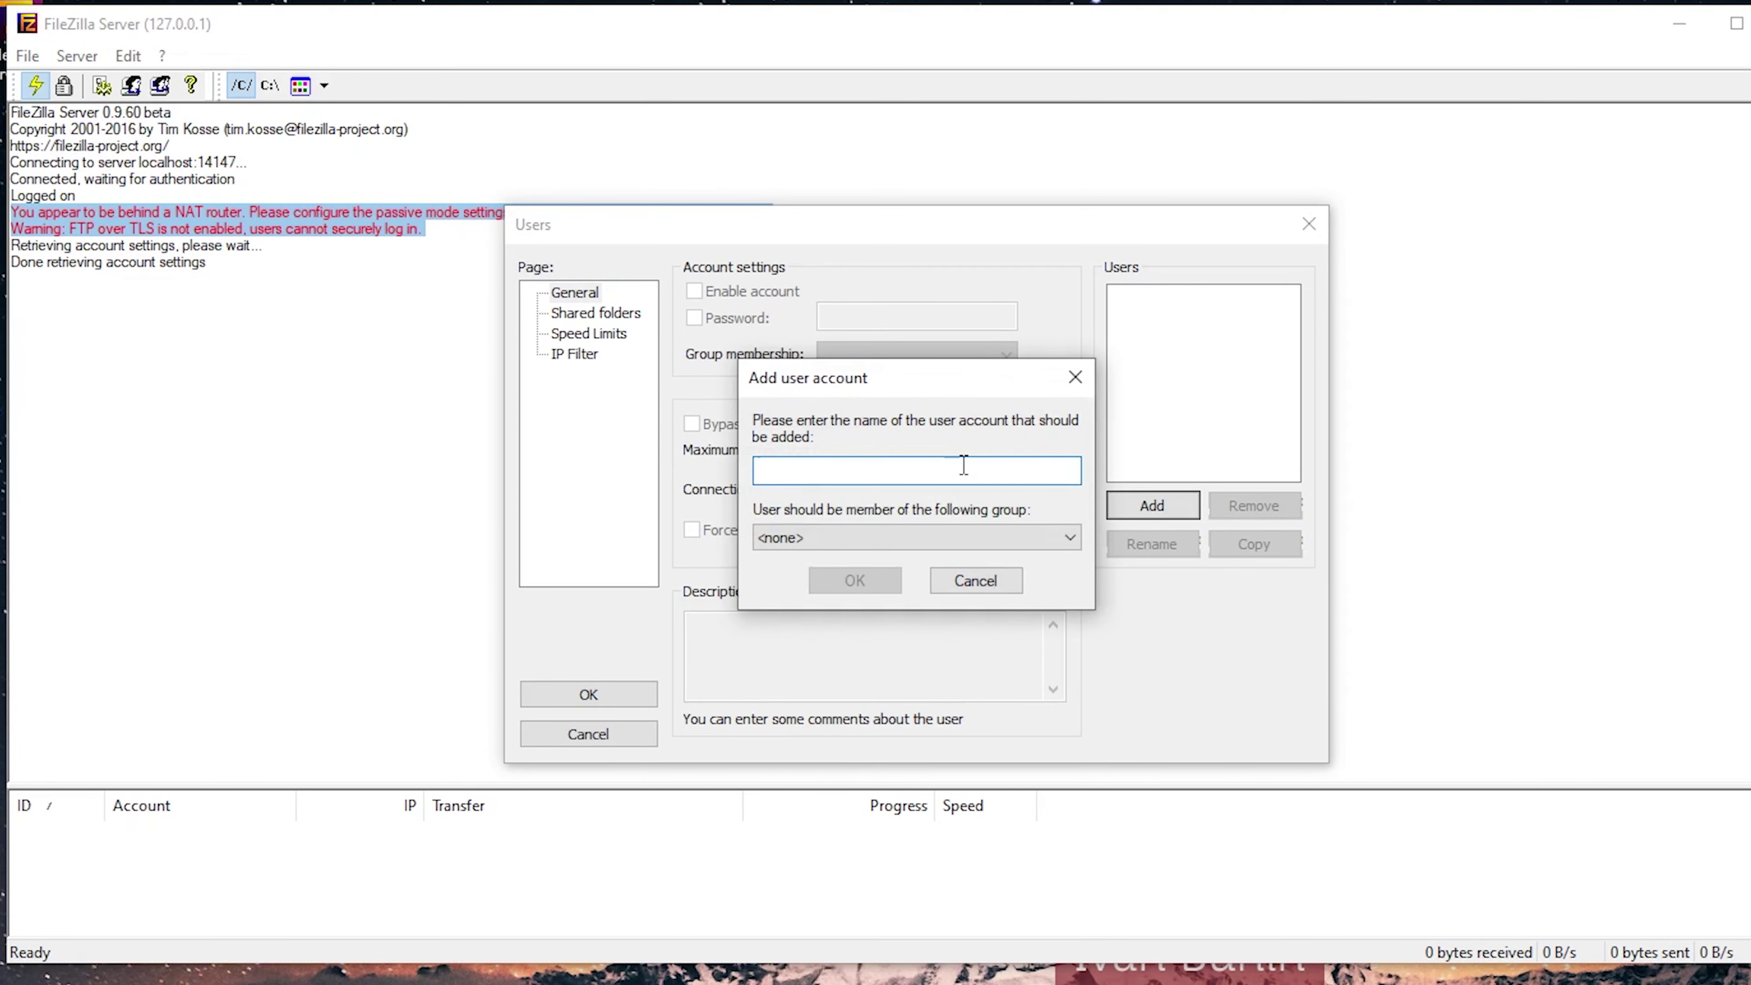
type("admin")
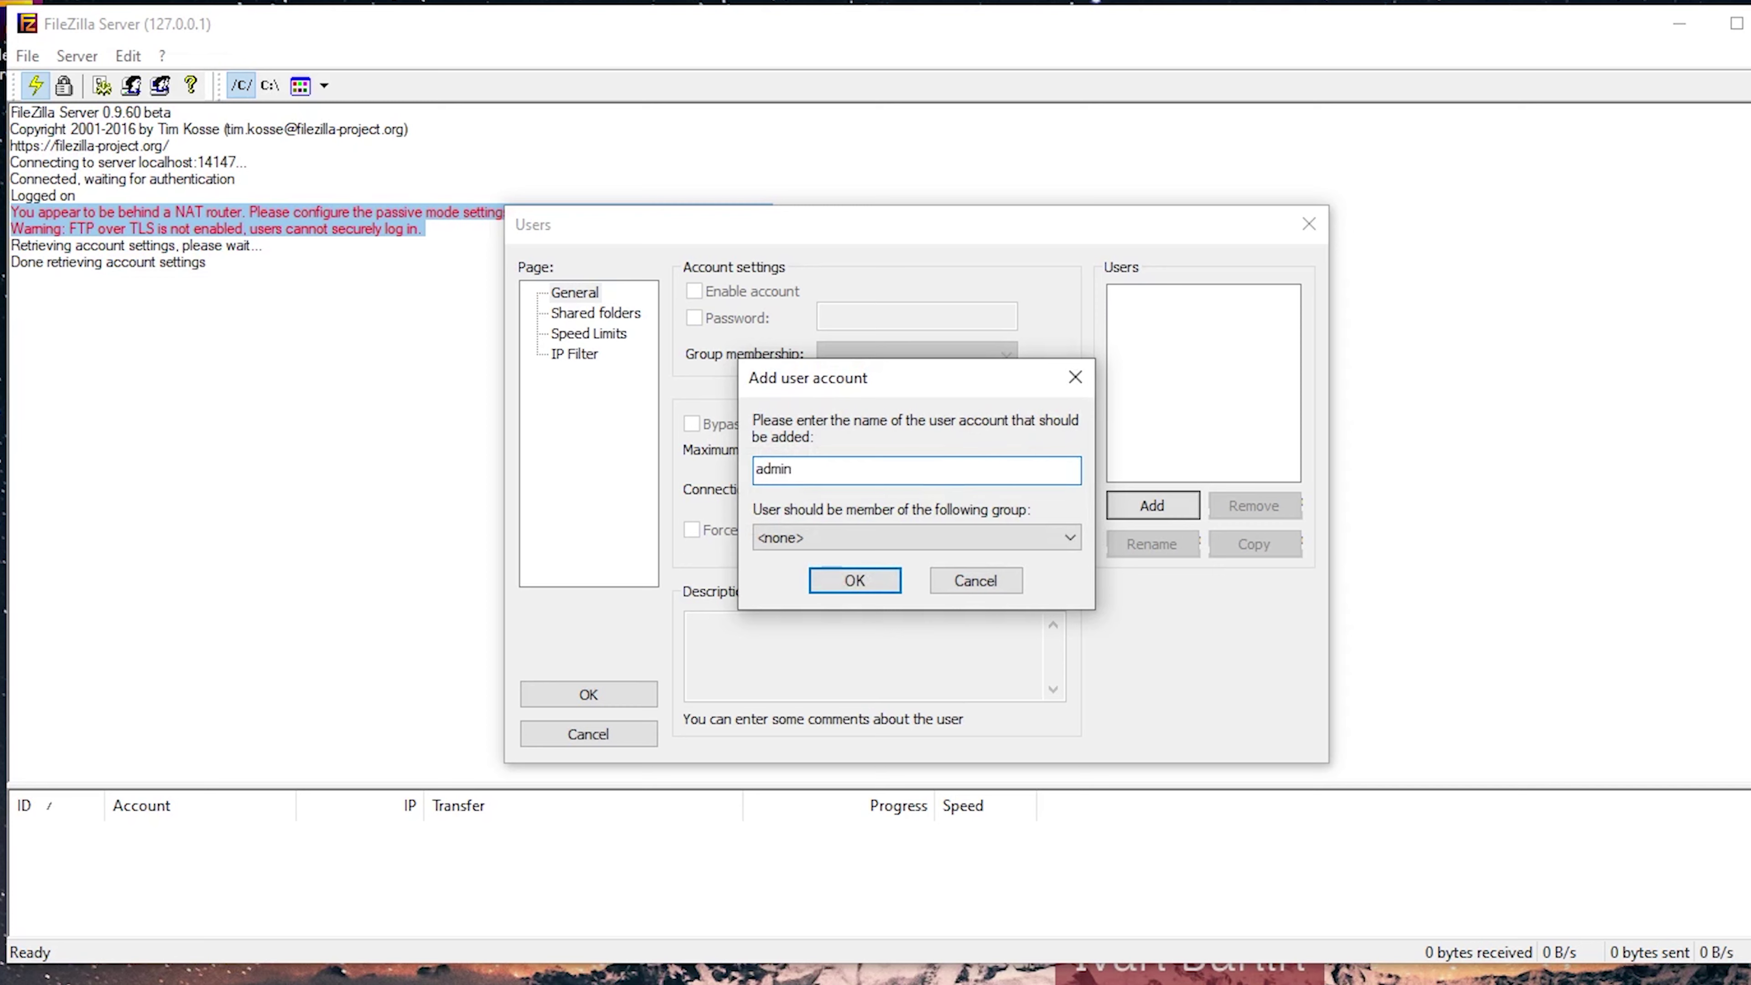
left_click(895, 583)
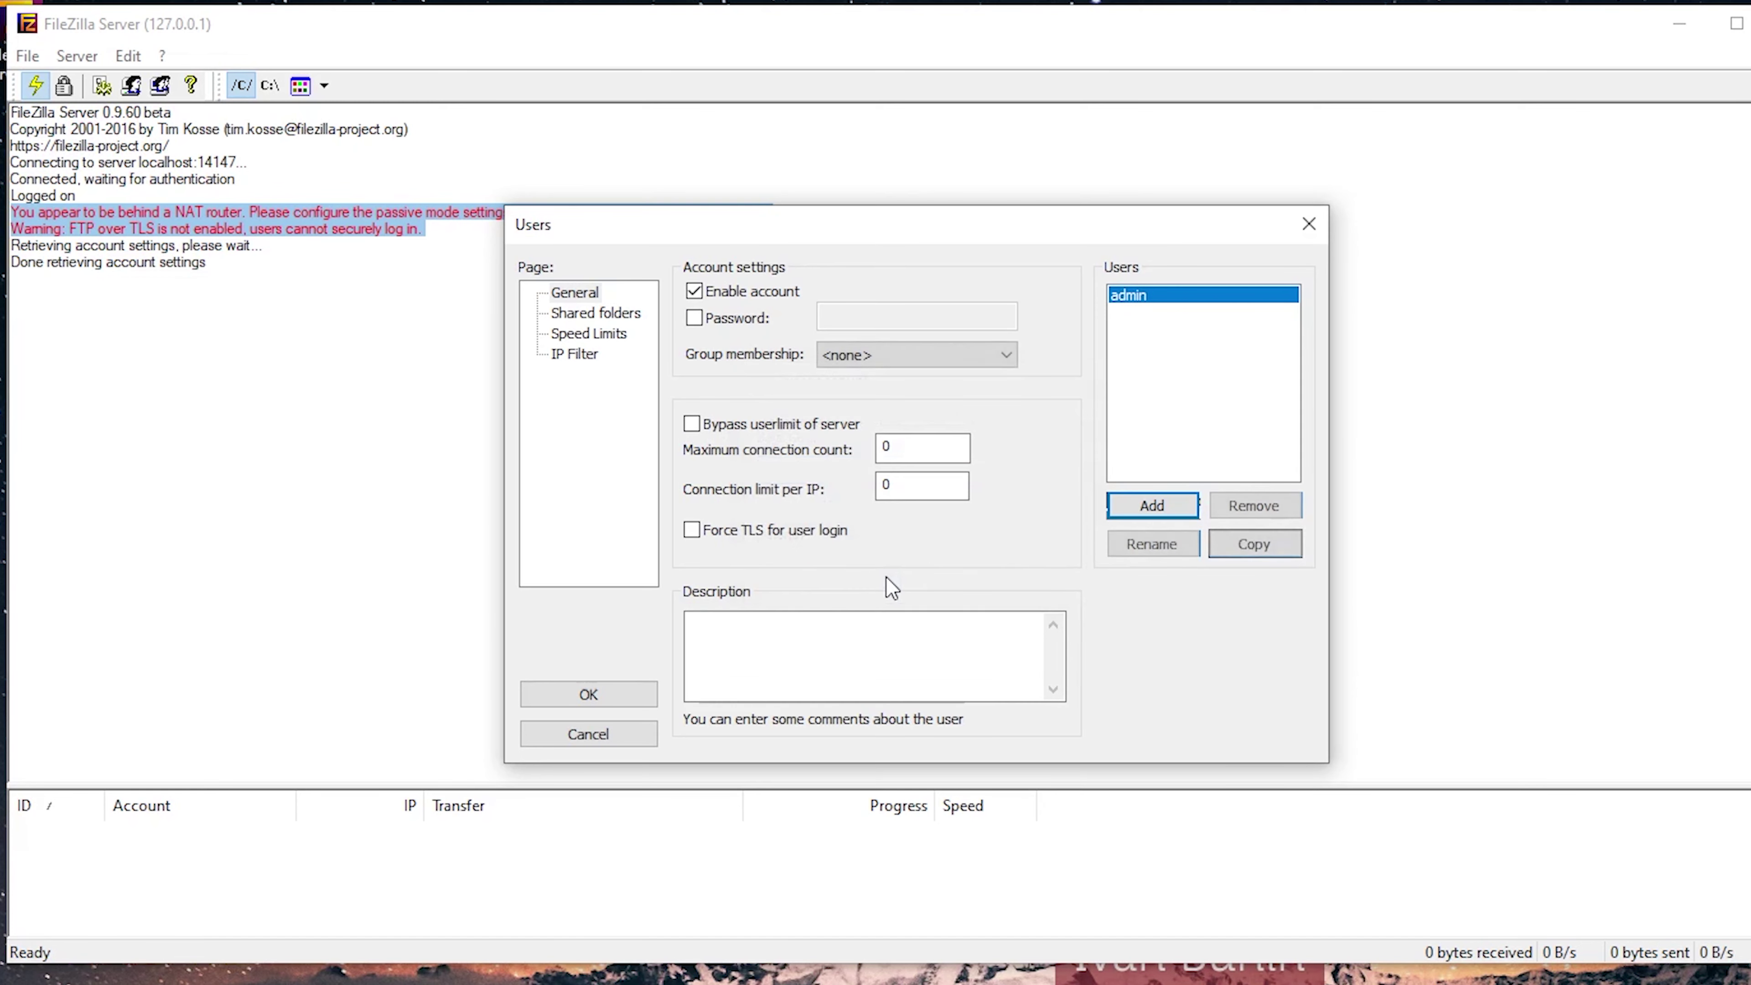
left_click(695, 319)
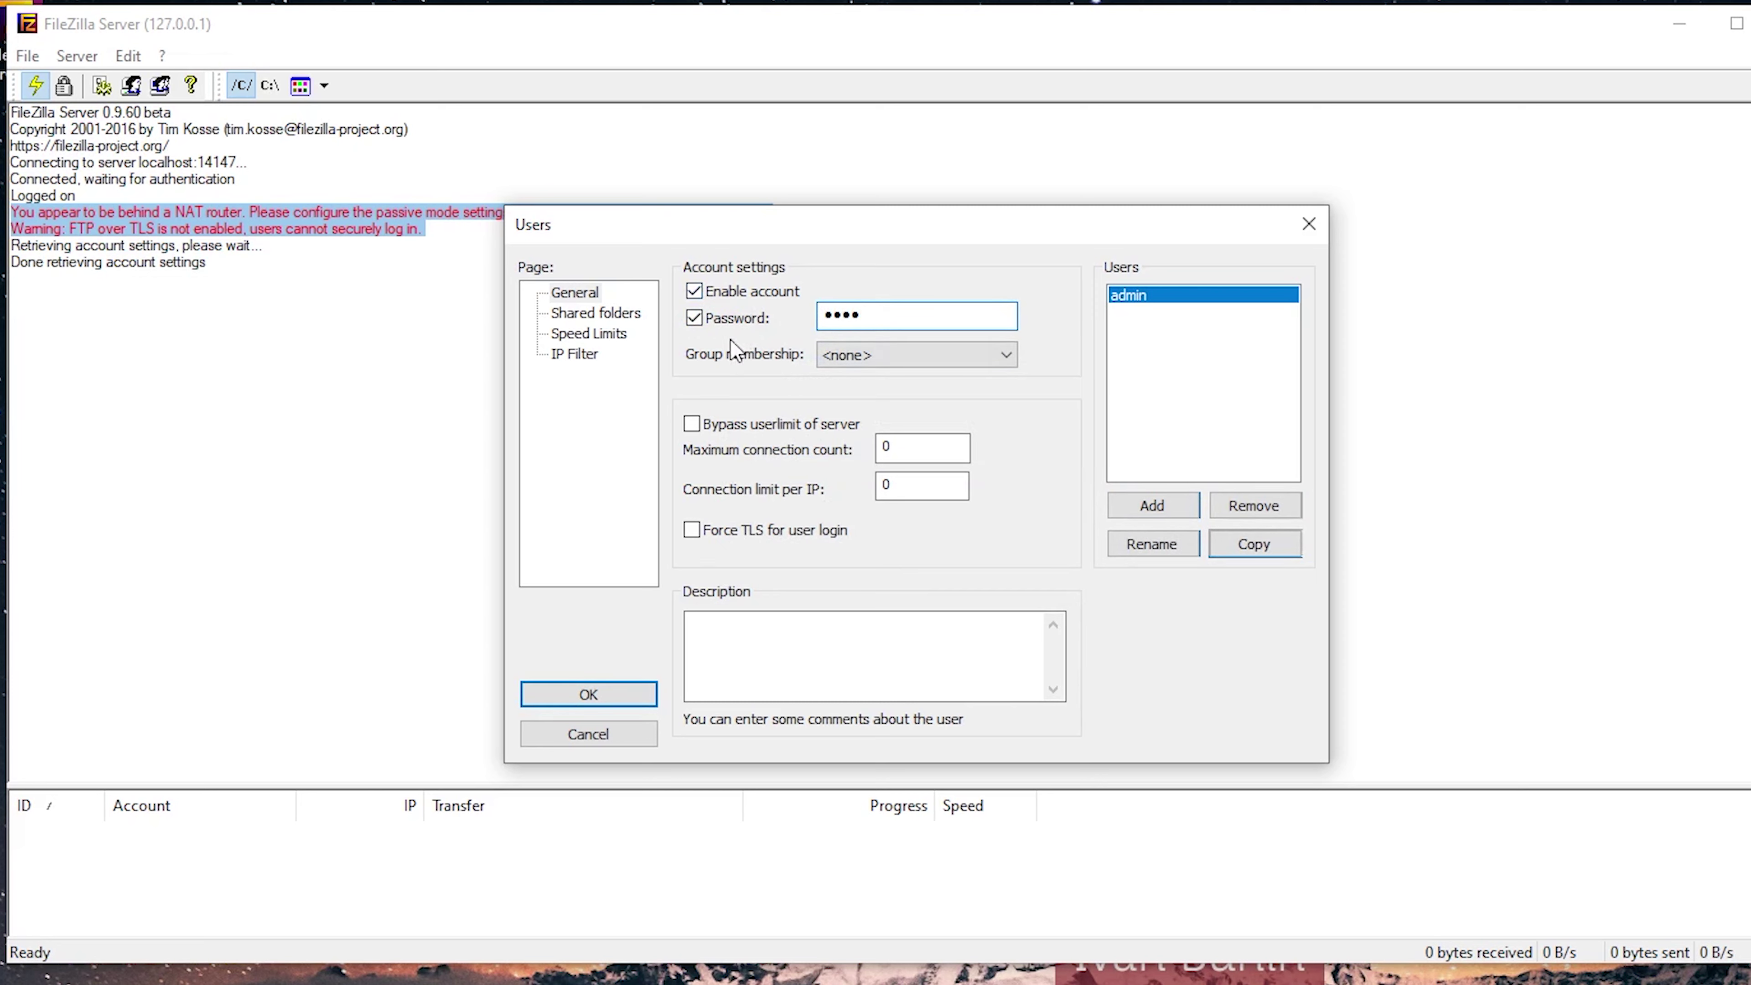
left_click(694, 318)
left_click(694, 318)
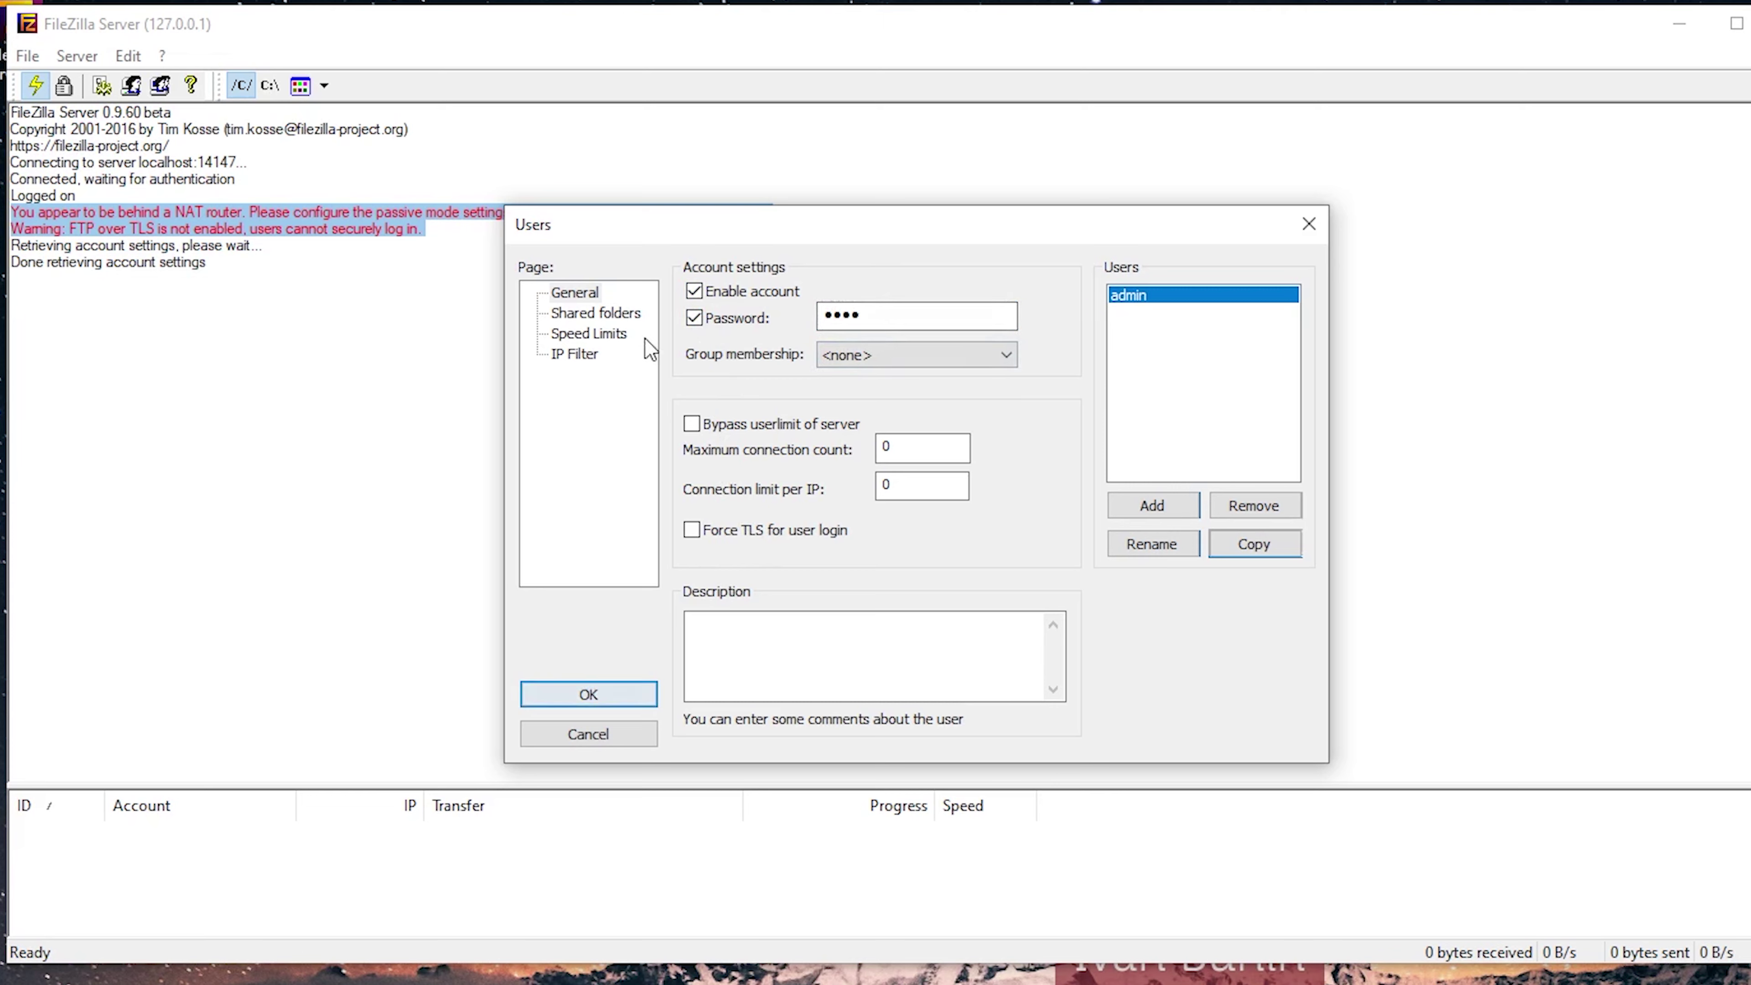
left_click(595, 312)
Add Desktop\NewFolder as a shared folder for admin.
left_click(725, 542)
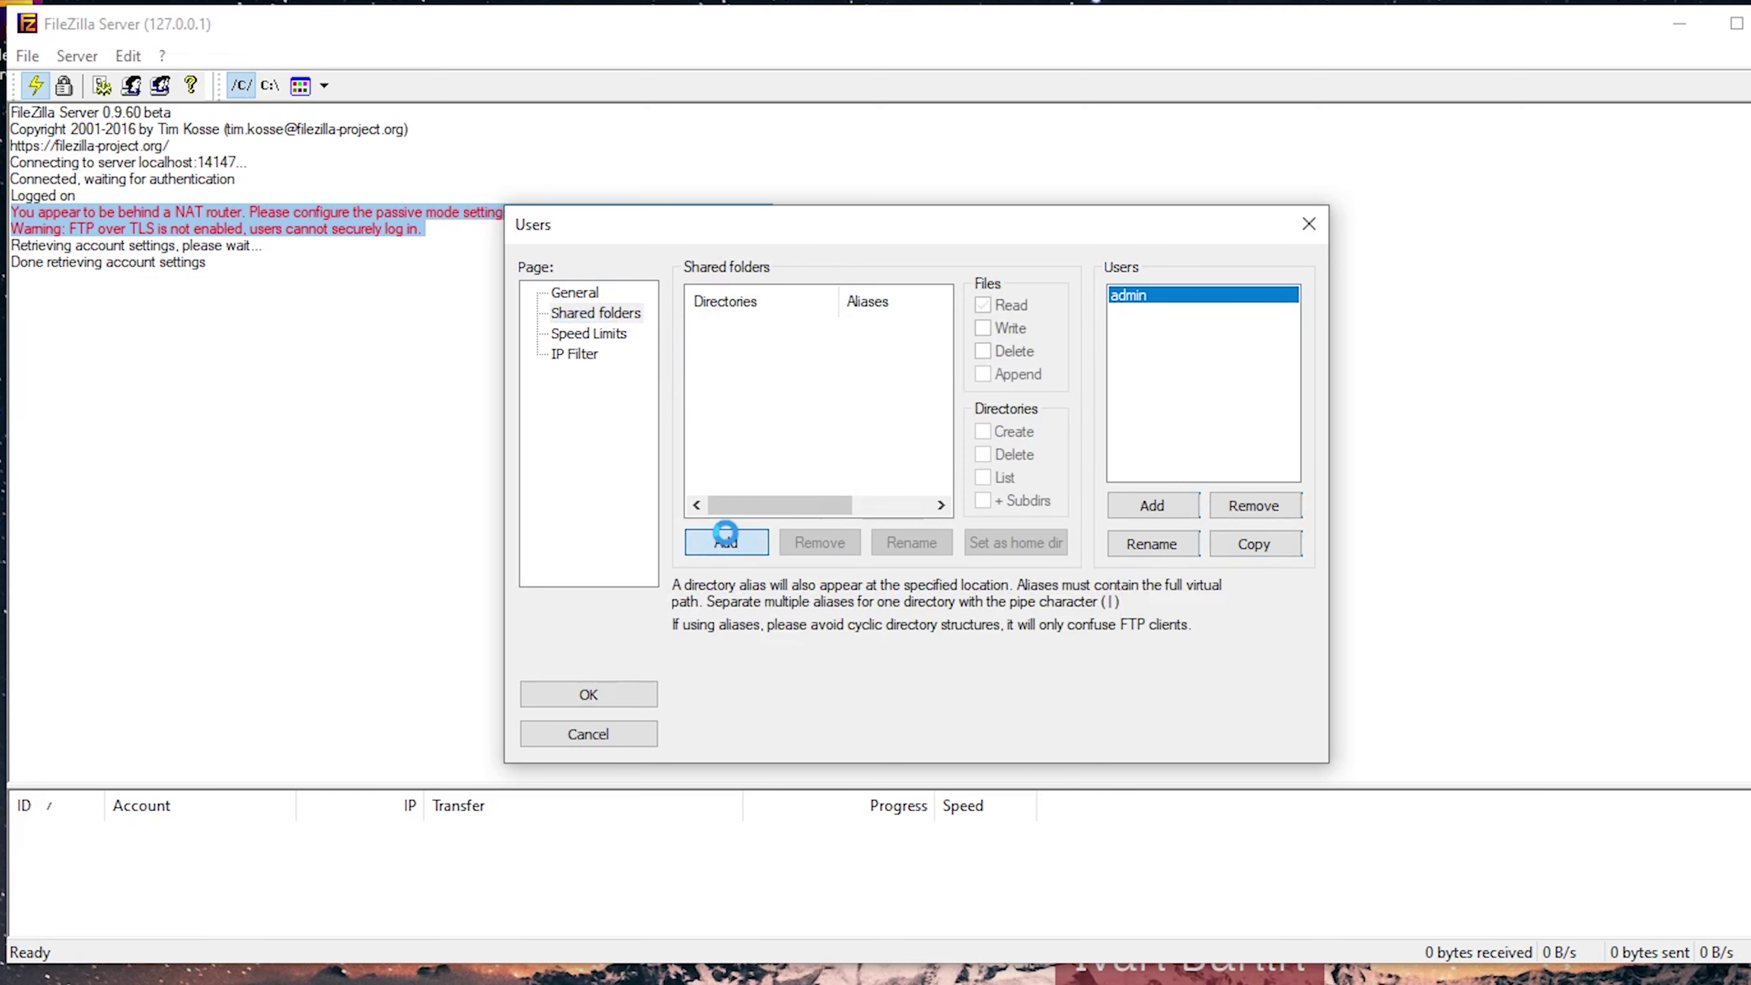
scroll(789, 536, "down", 3)
scroll(787, 528, "down", 1)
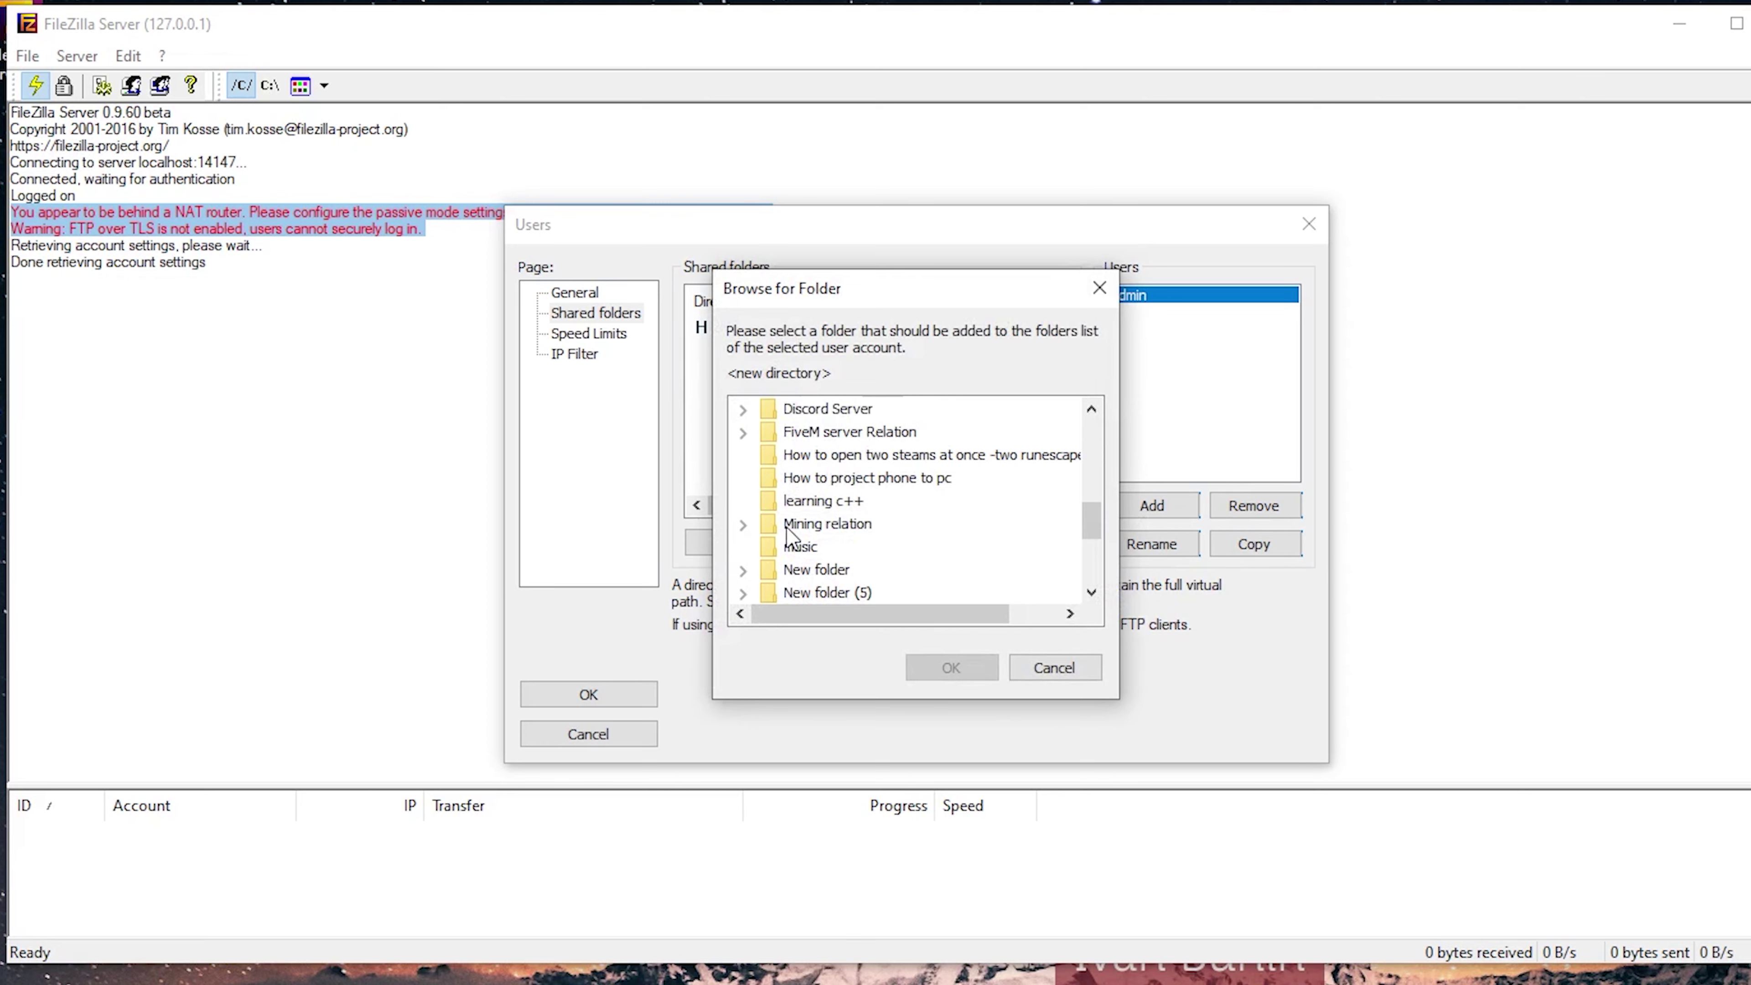
scroll(786, 528, "up", 5)
left_click(768, 527)
scroll(776, 535, "down", 4)
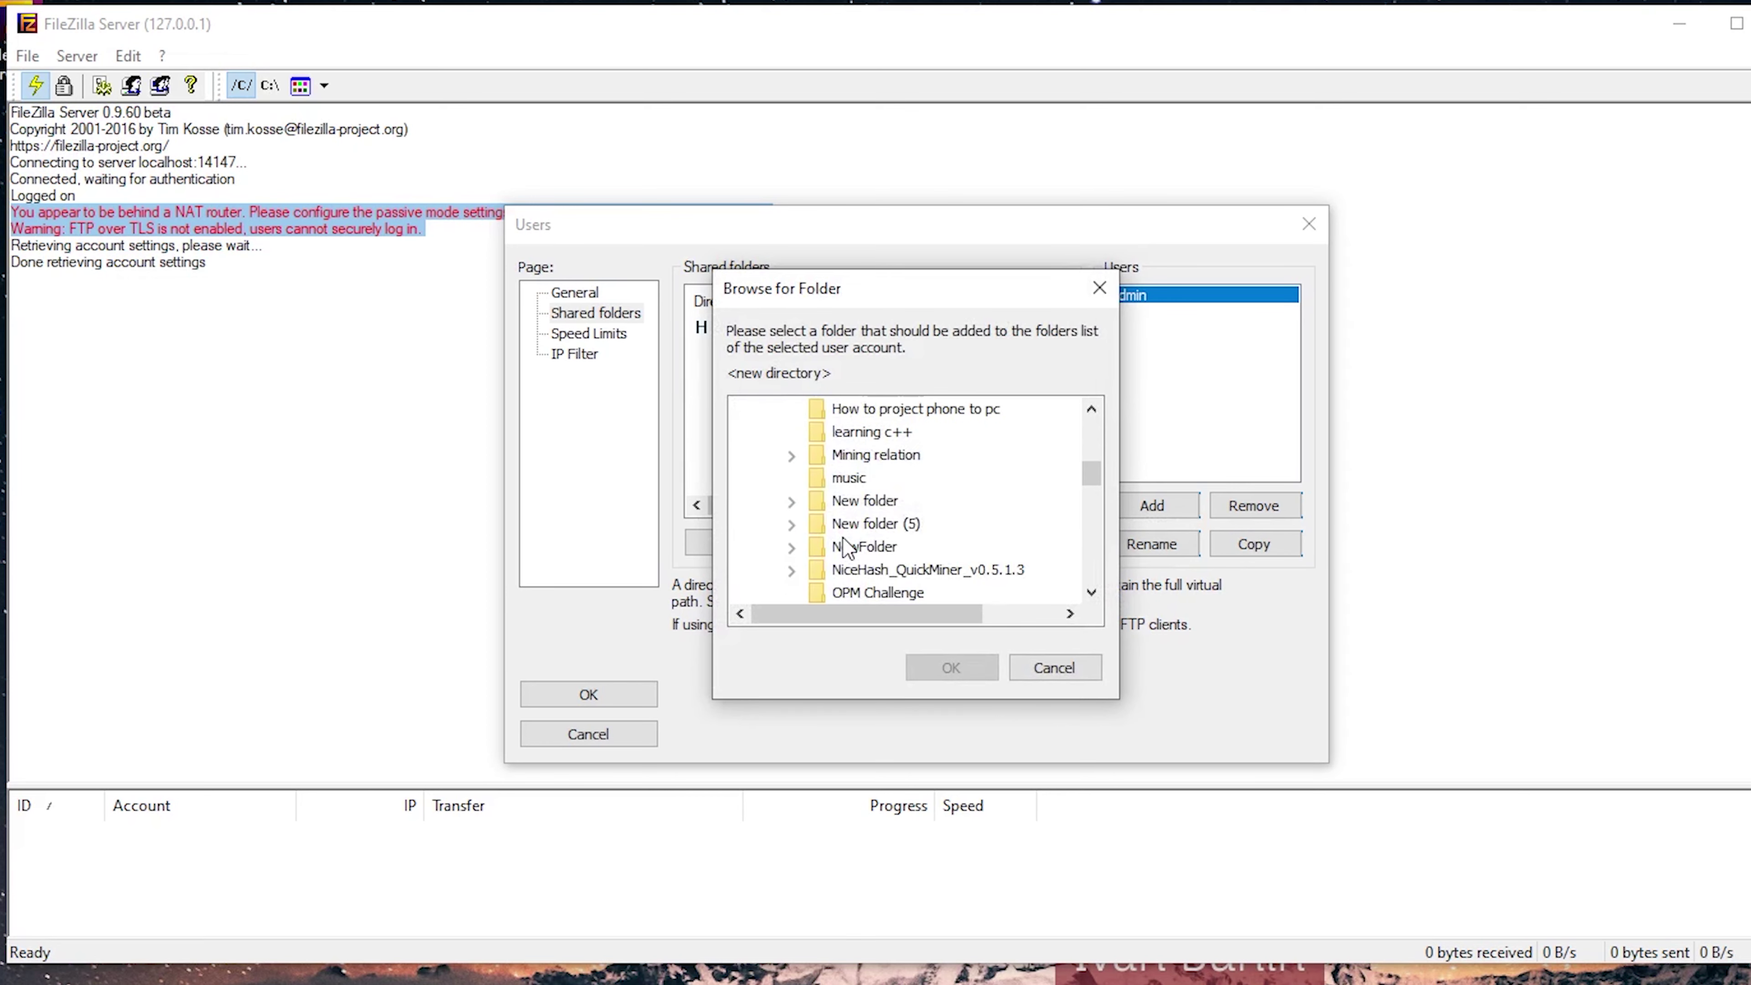
scroll(811, 482, "up", 1)
left_click(794, 478)
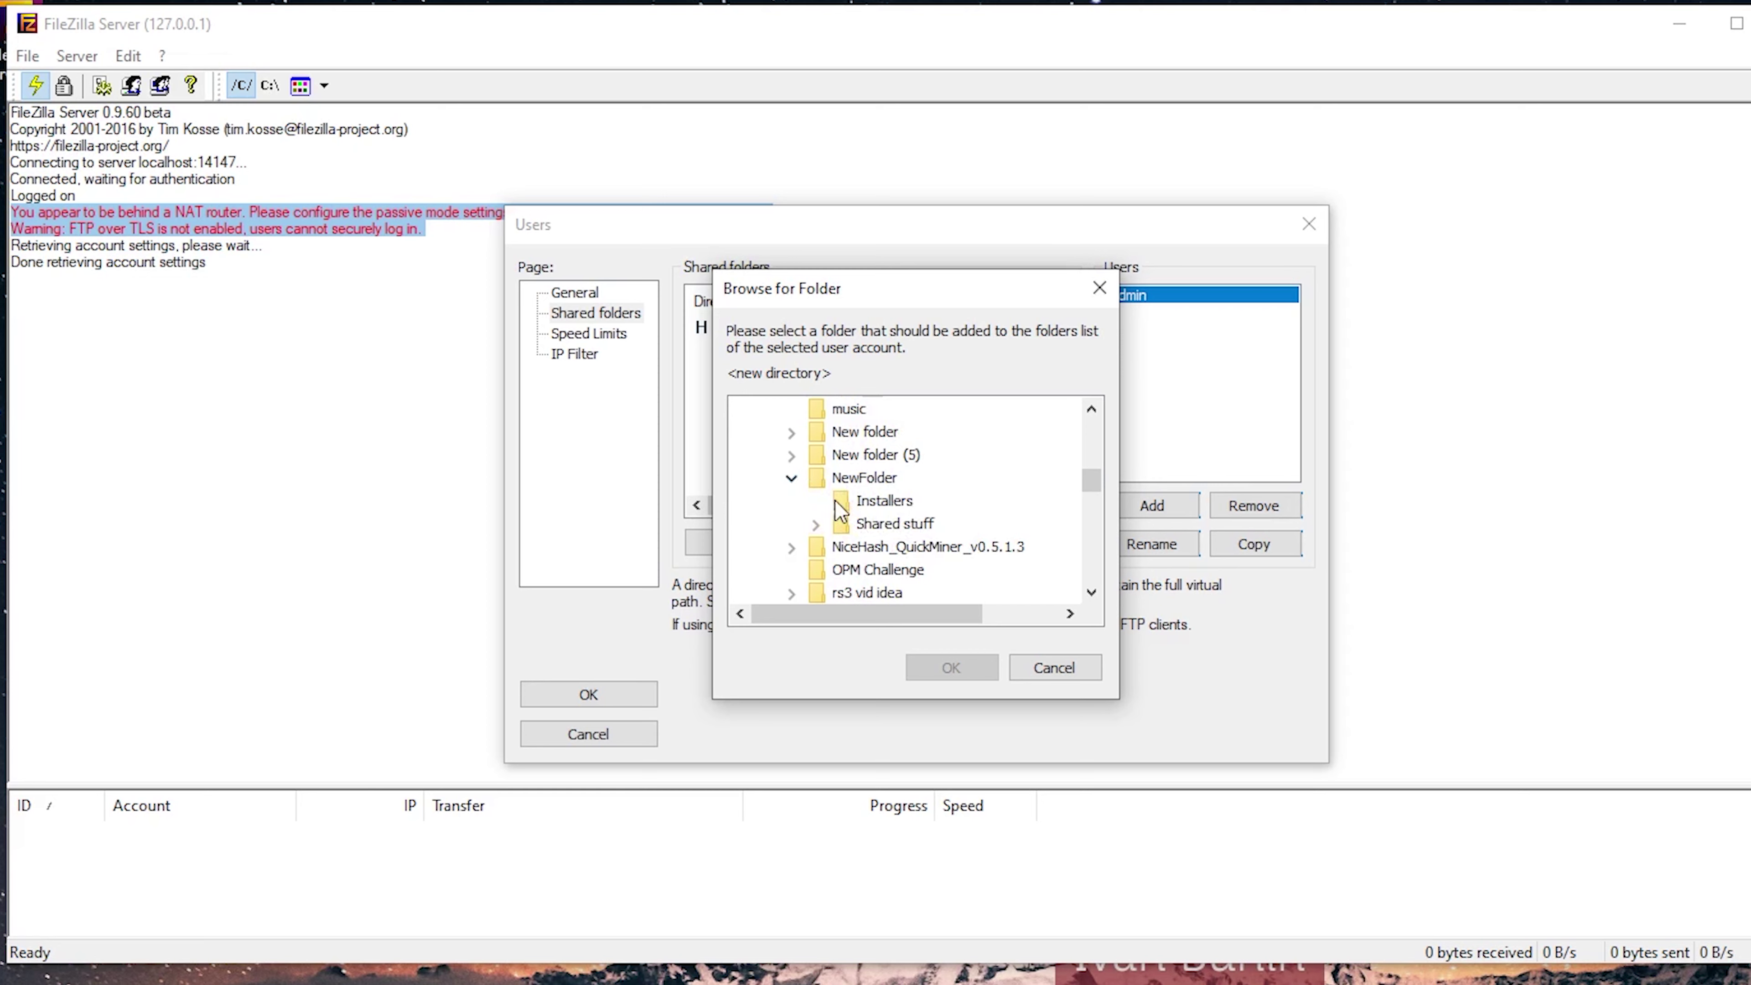
left_click(851, 477)
left_click(943, 669)
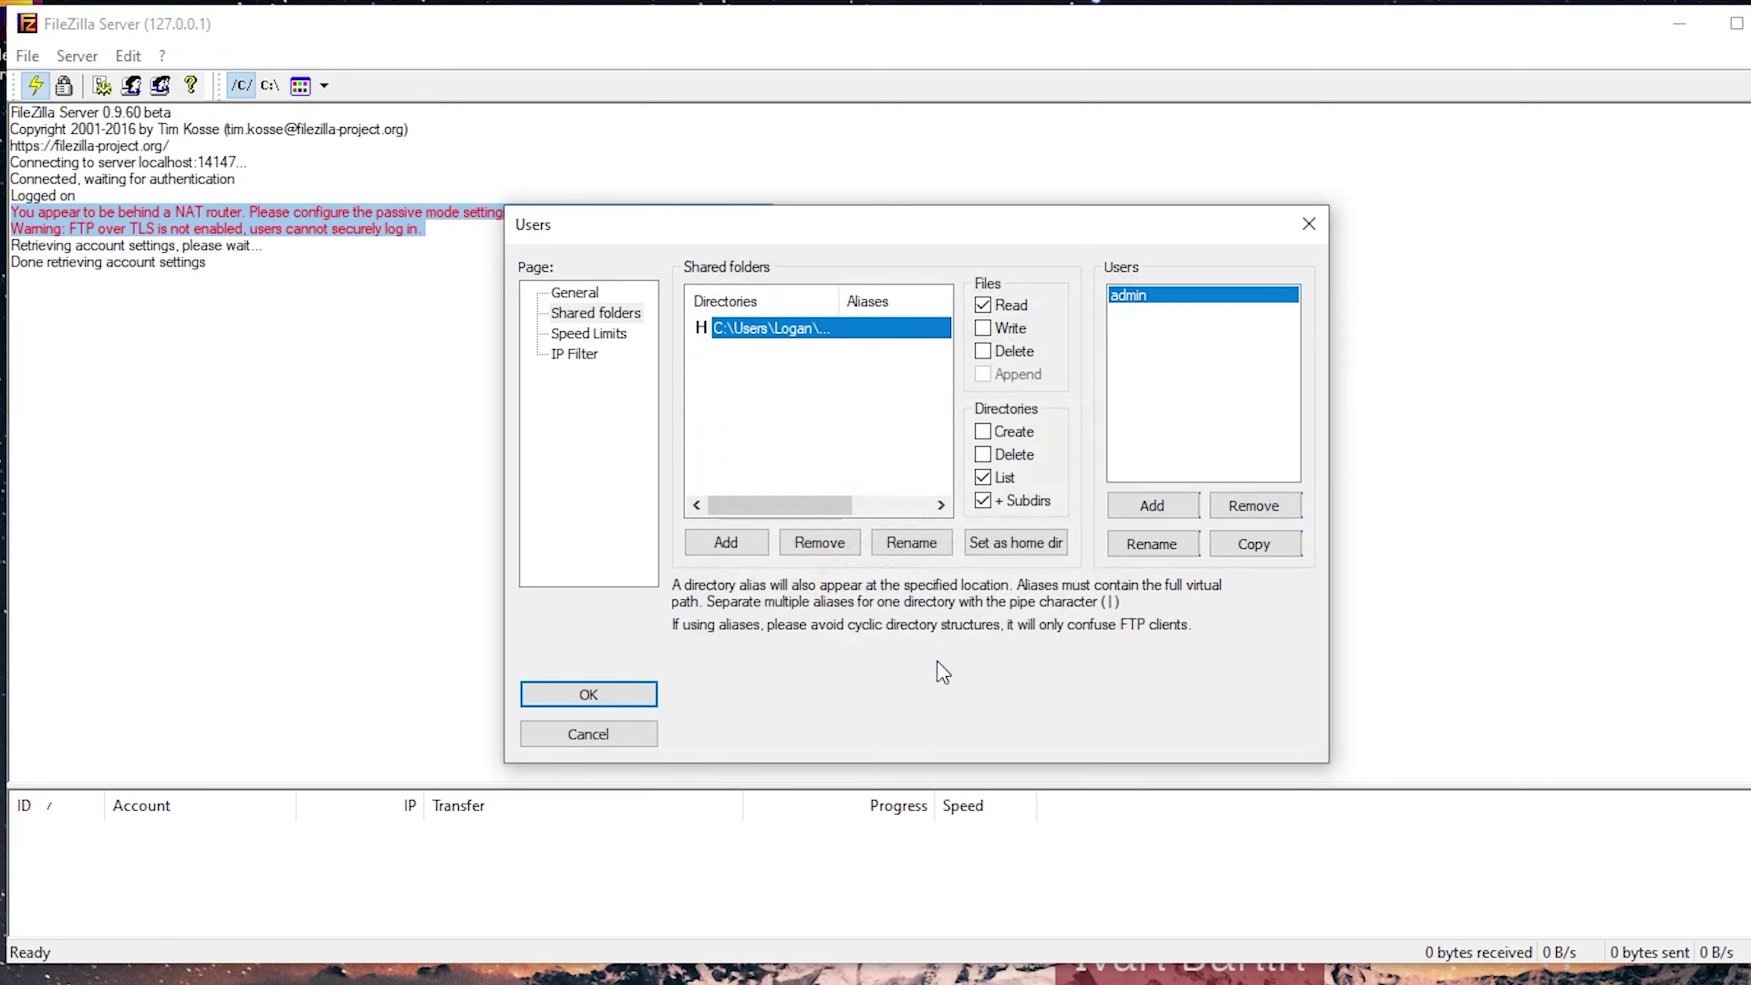
Grant write, delete, append and directory create/delete rights, set it as home directory, and save.
left_click(983, 328)
left_click(982, 351)
left_click(983, 374)
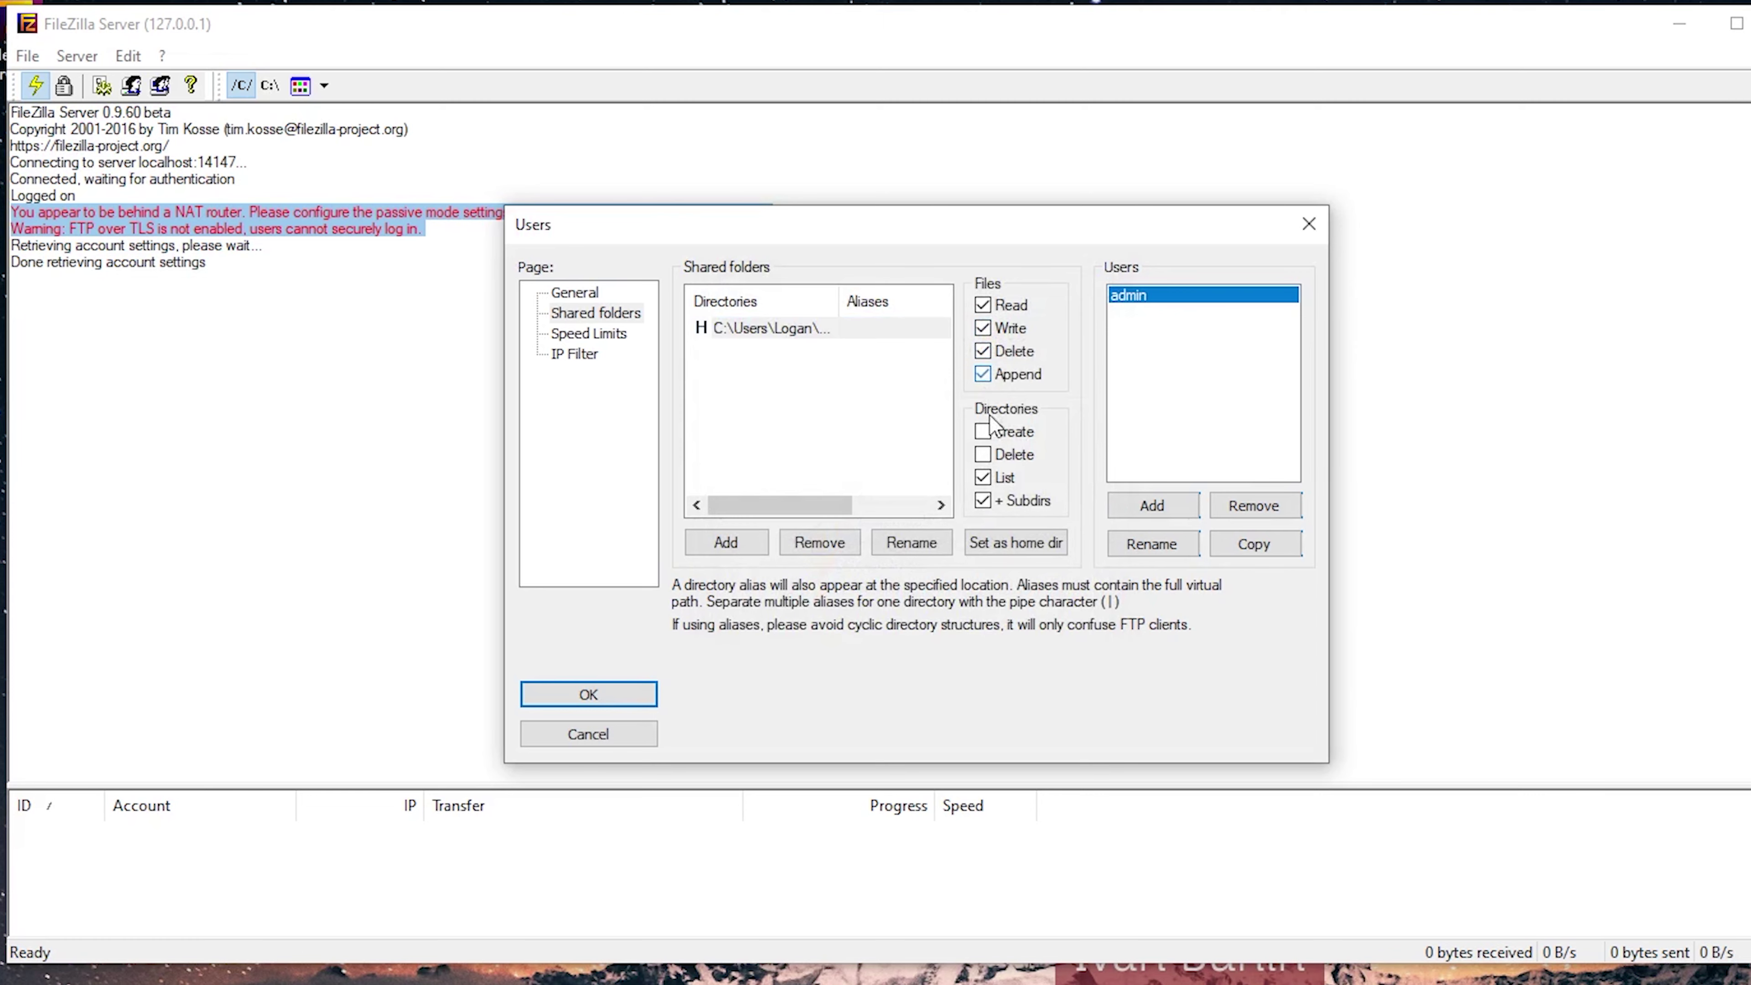
left_click(983, 430)
left_click(983, 454)
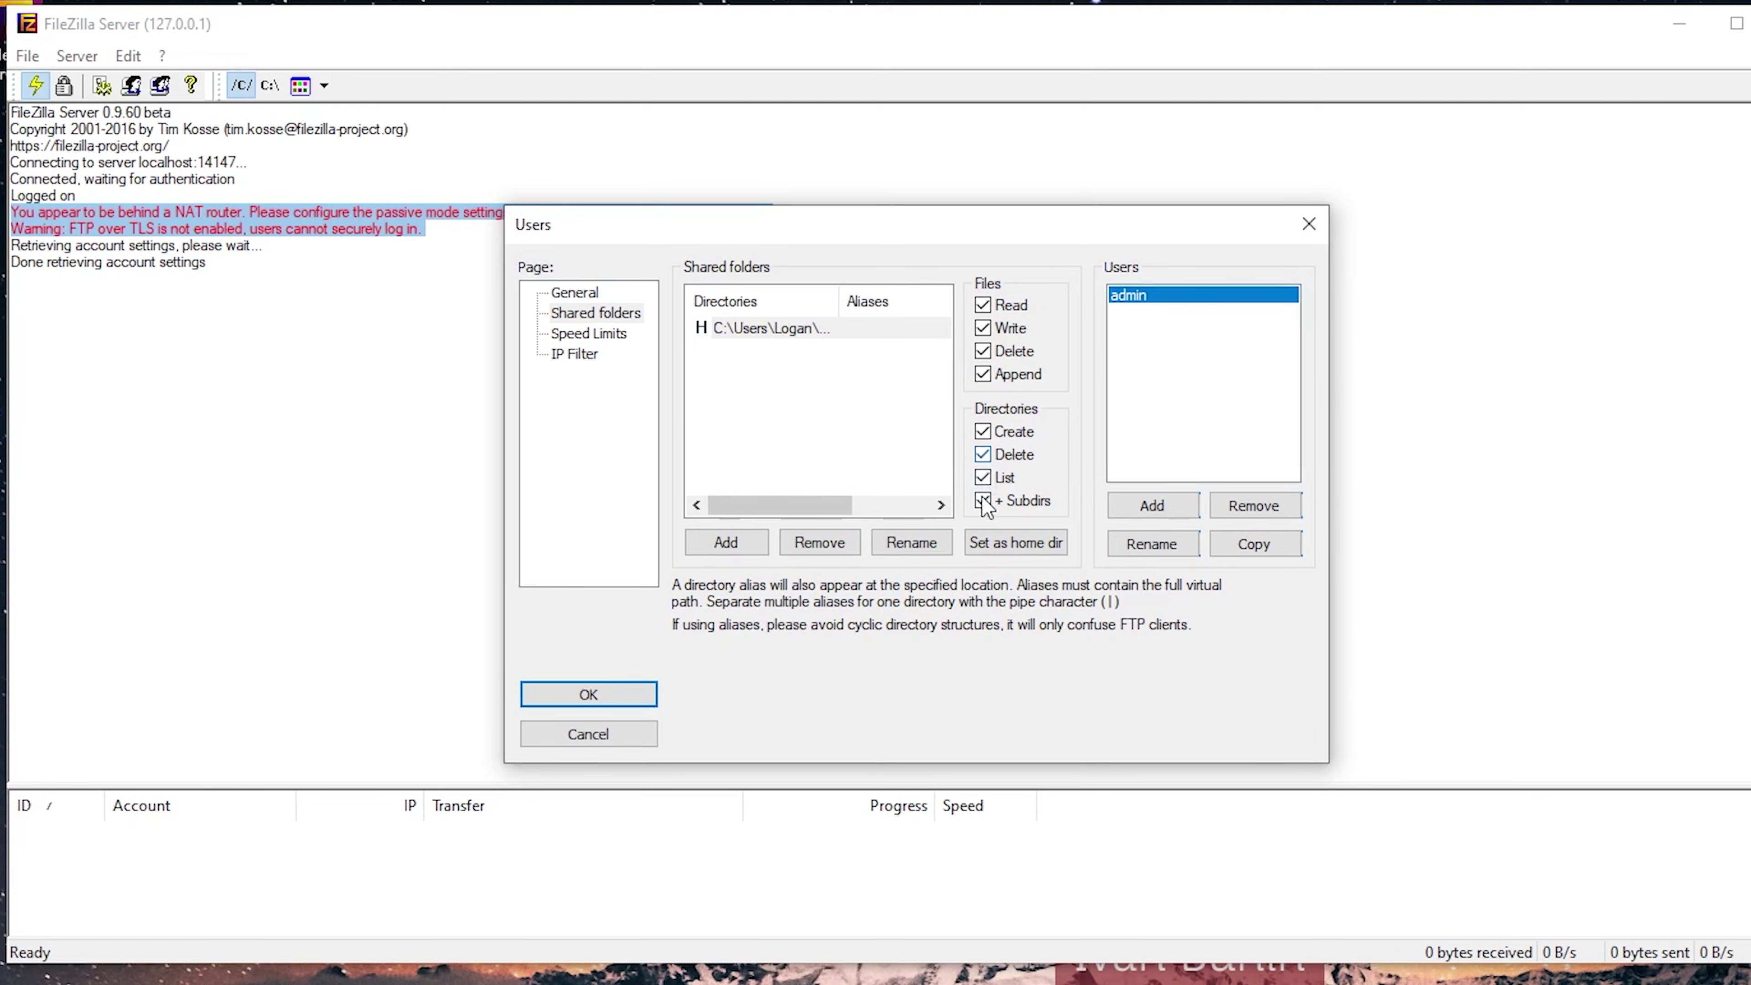
left_click(999, 541)
left_click(611, 692)
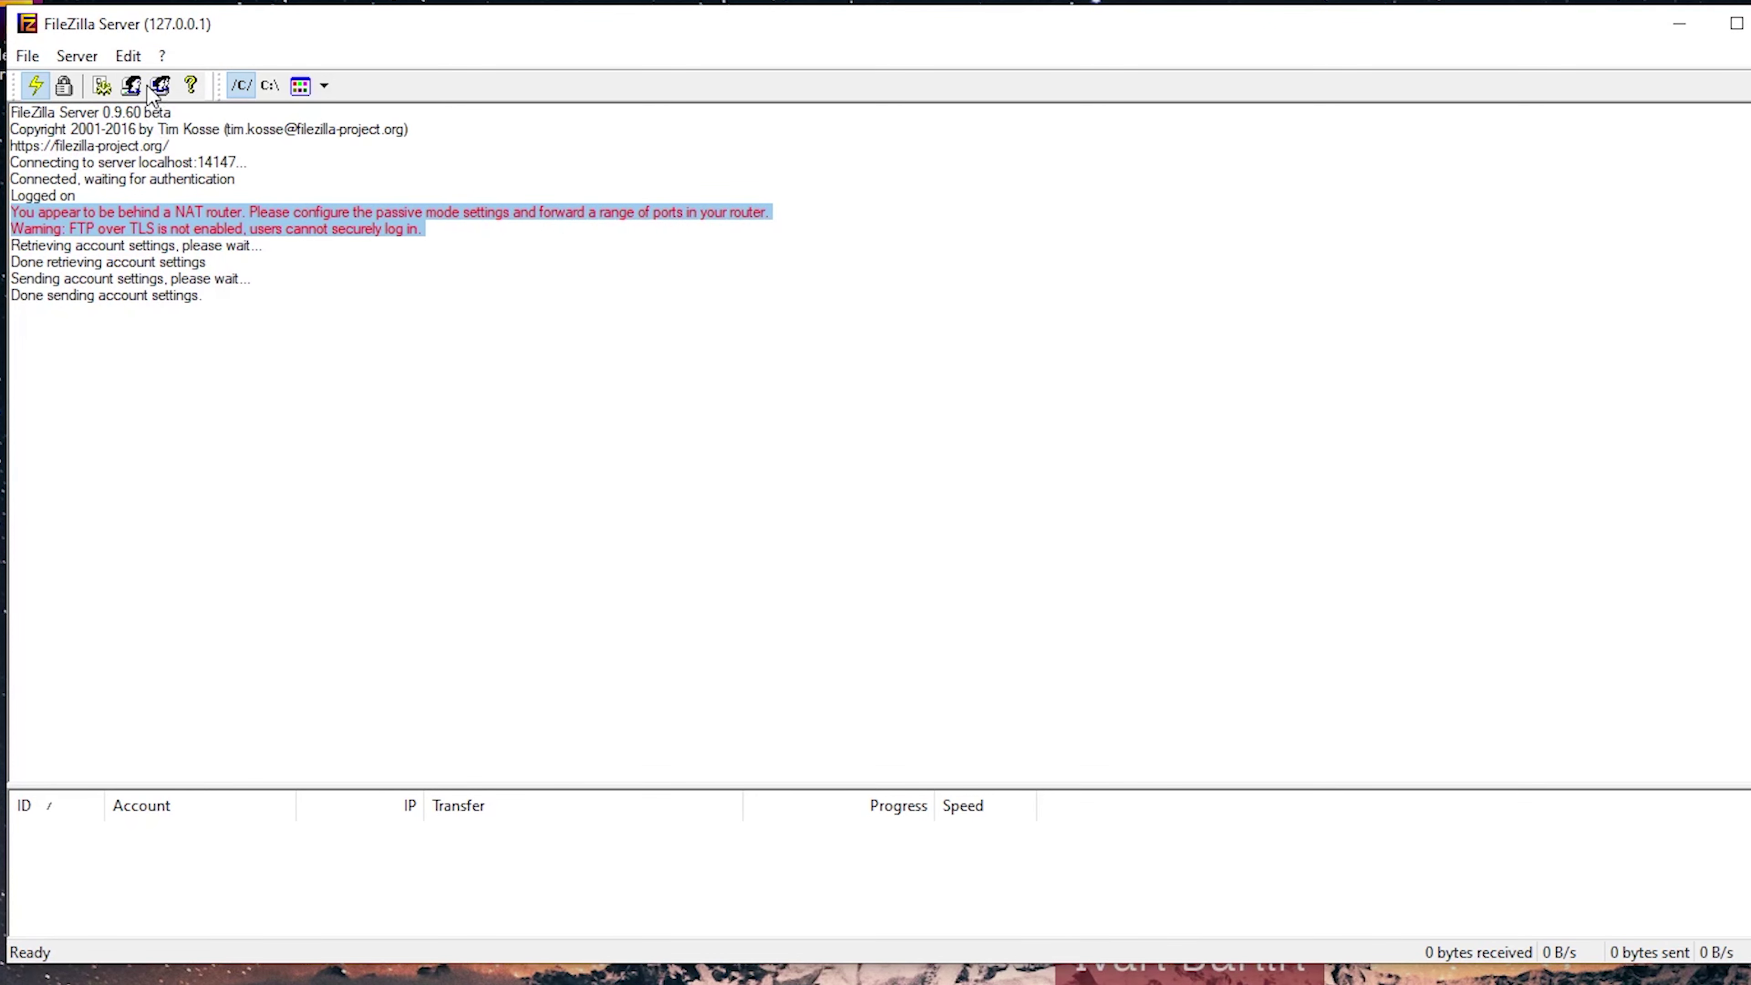
Set a custom passive port range of 11000–12000 and have the server obtain its external IP.
left_click(128, 57)
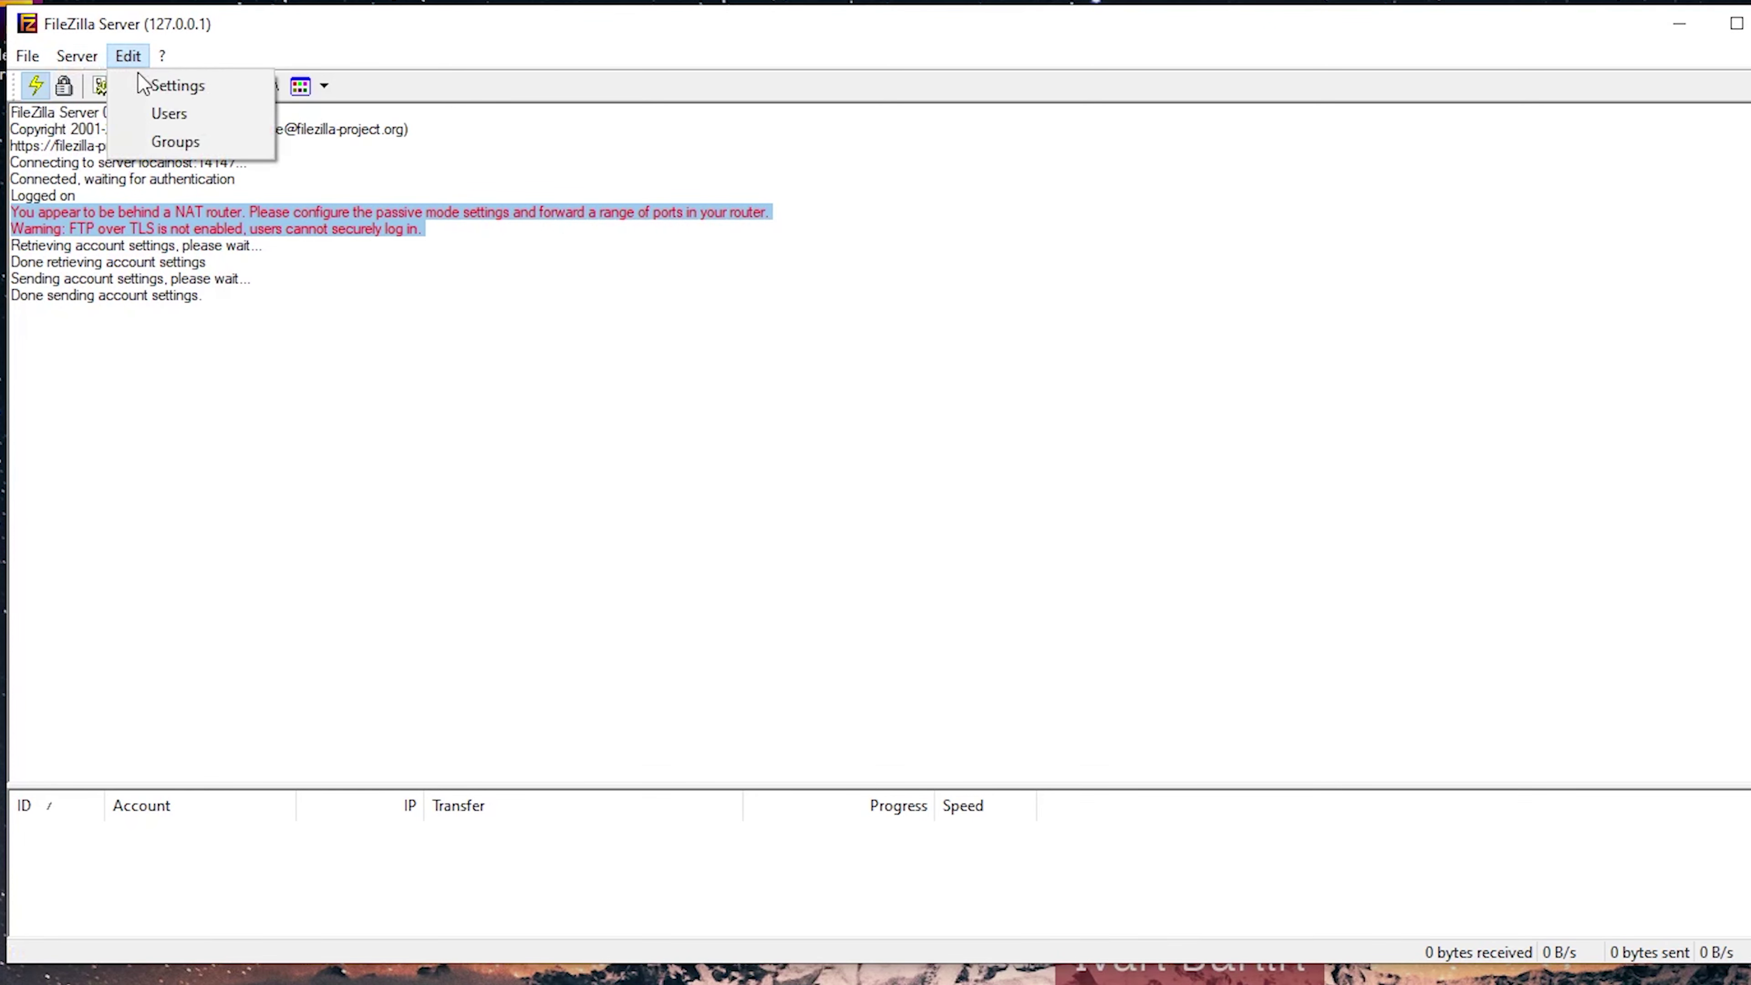
left_click(172, 85)
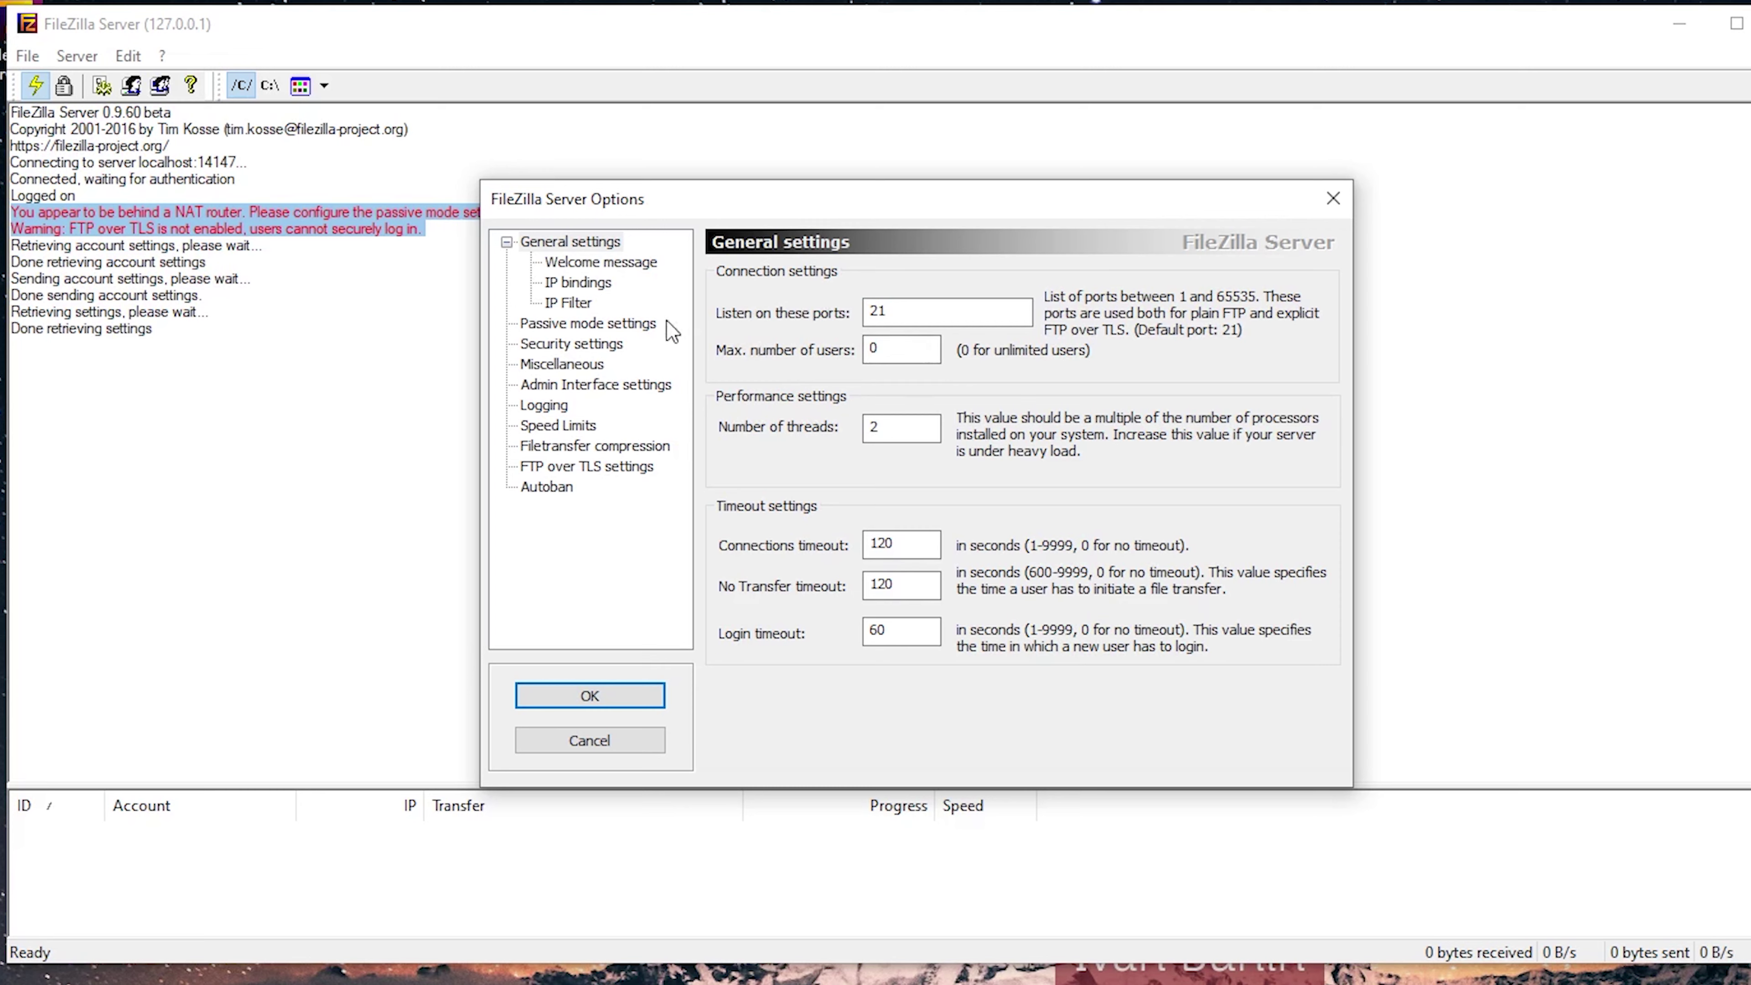
left_click(578, 325)
left_click(729, 278)
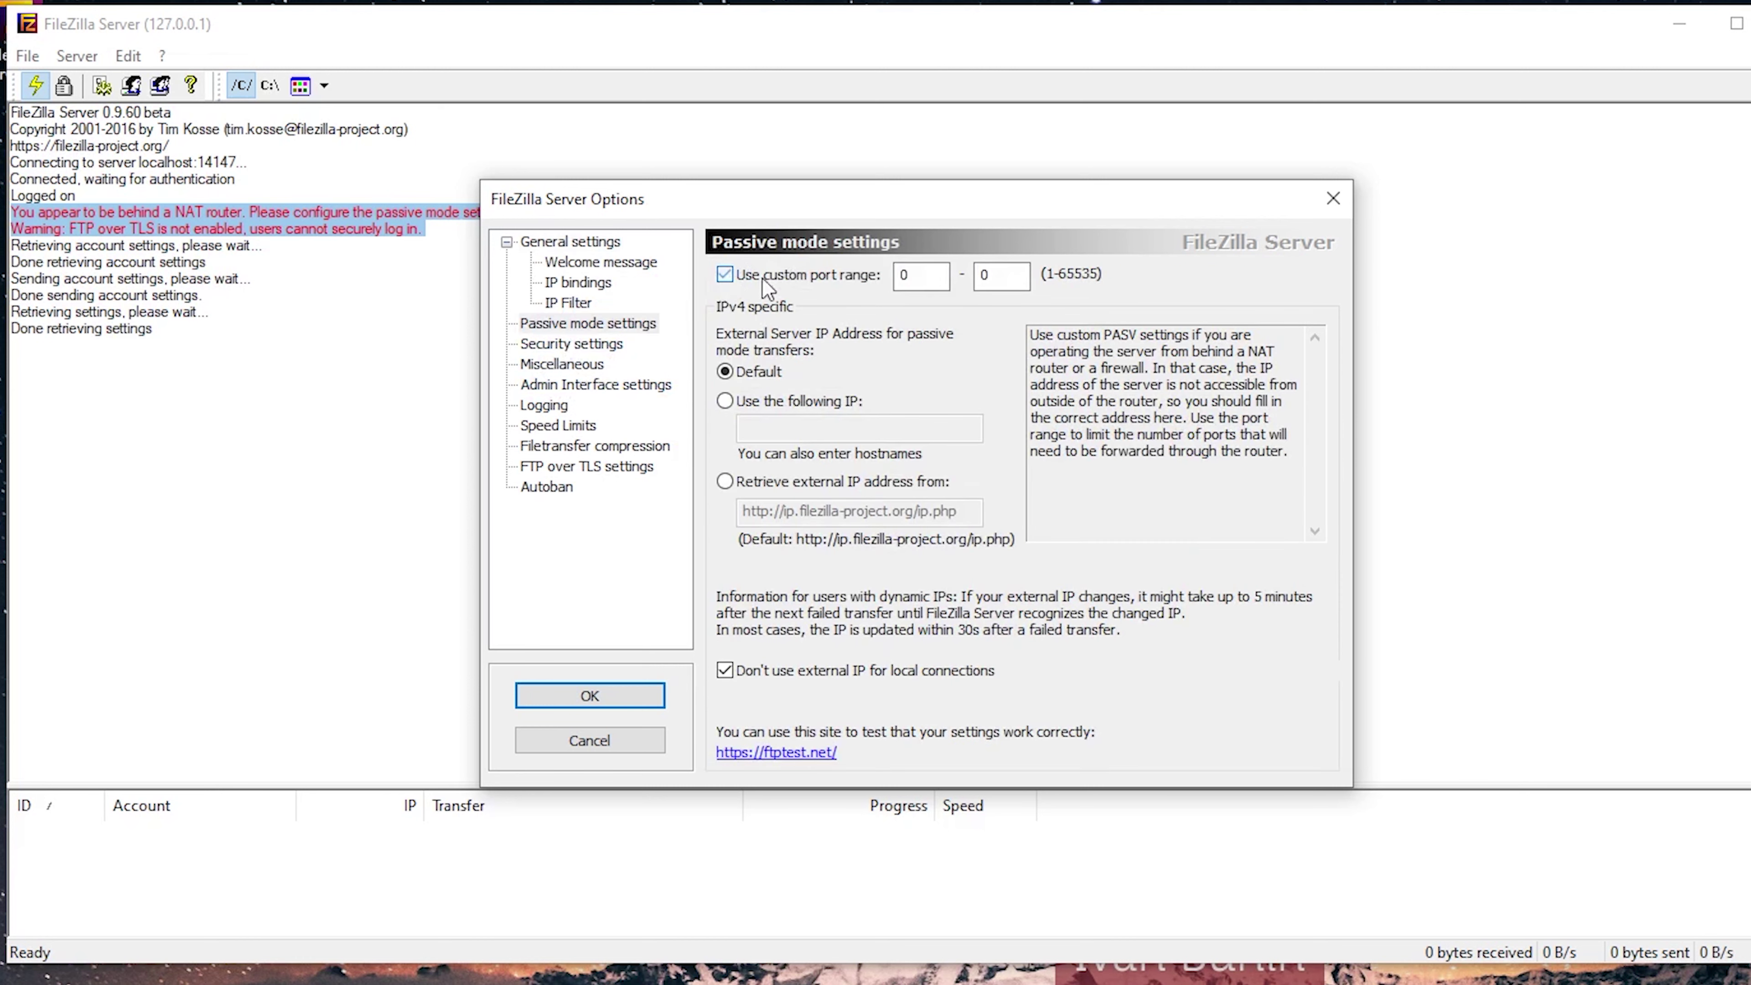
double_click(895, 278)
type("11000")
double_click(994, 278)
type("12000")
left_click(729, 480)
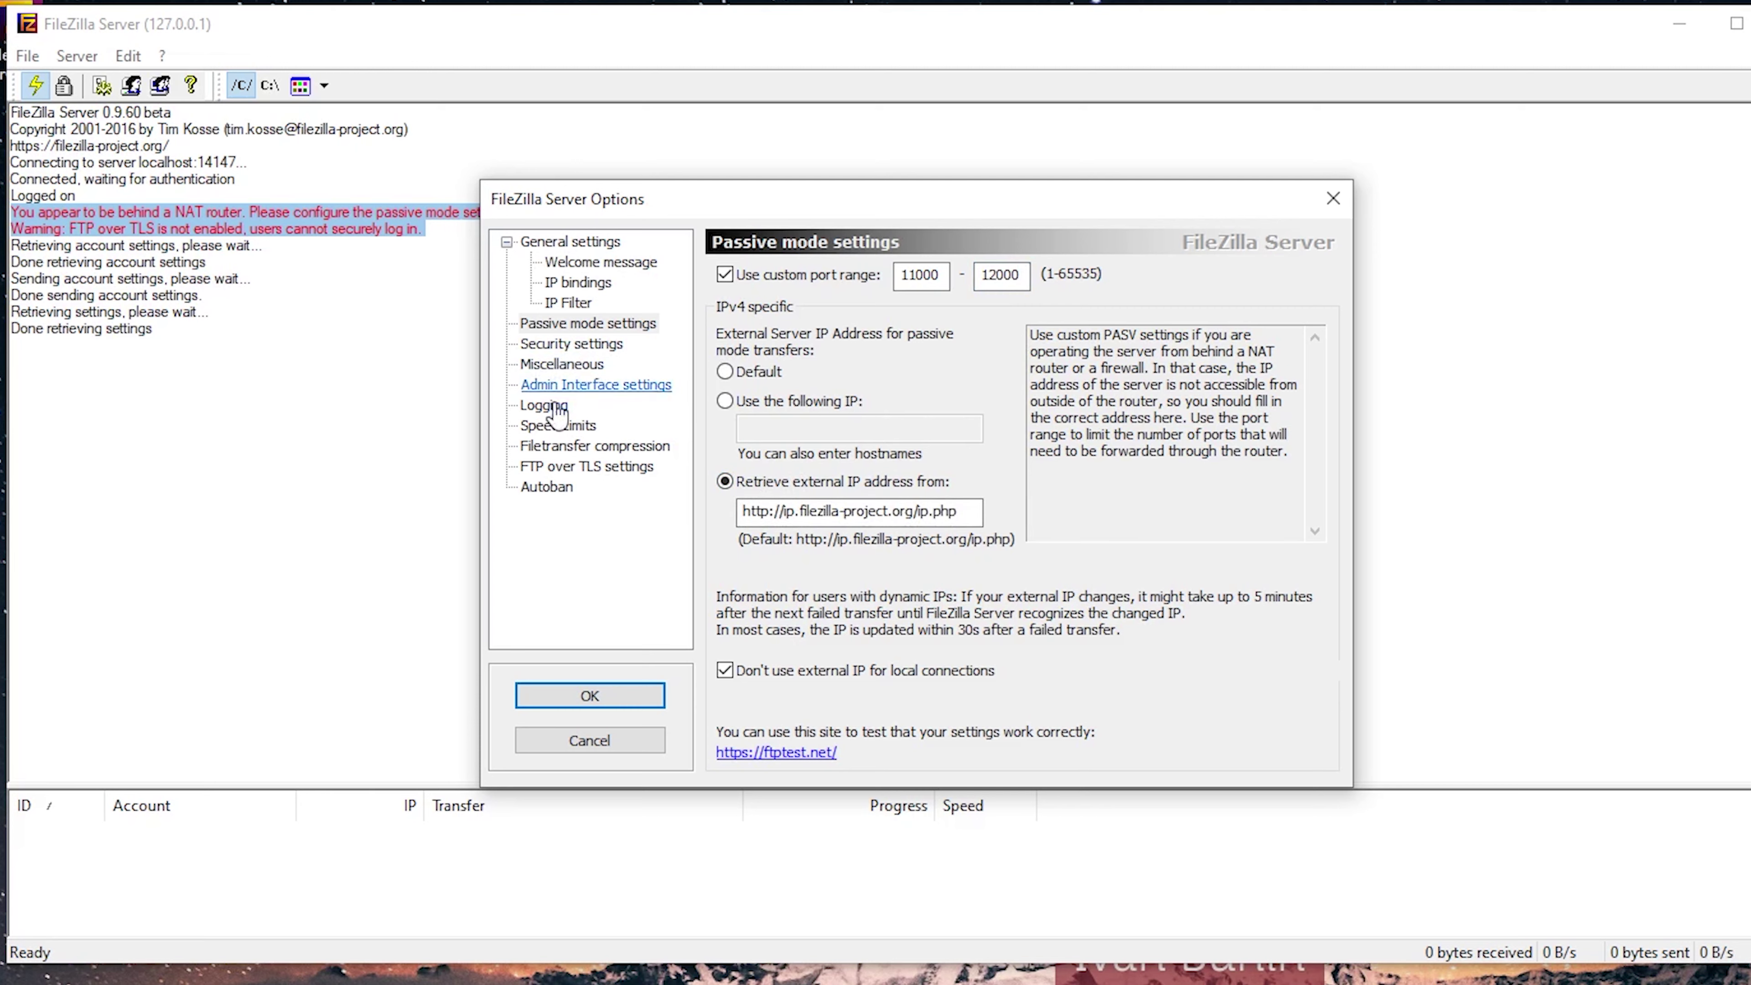
Enable FTP over TLS support and begin generating a new certificate.
left_click(552, 468)
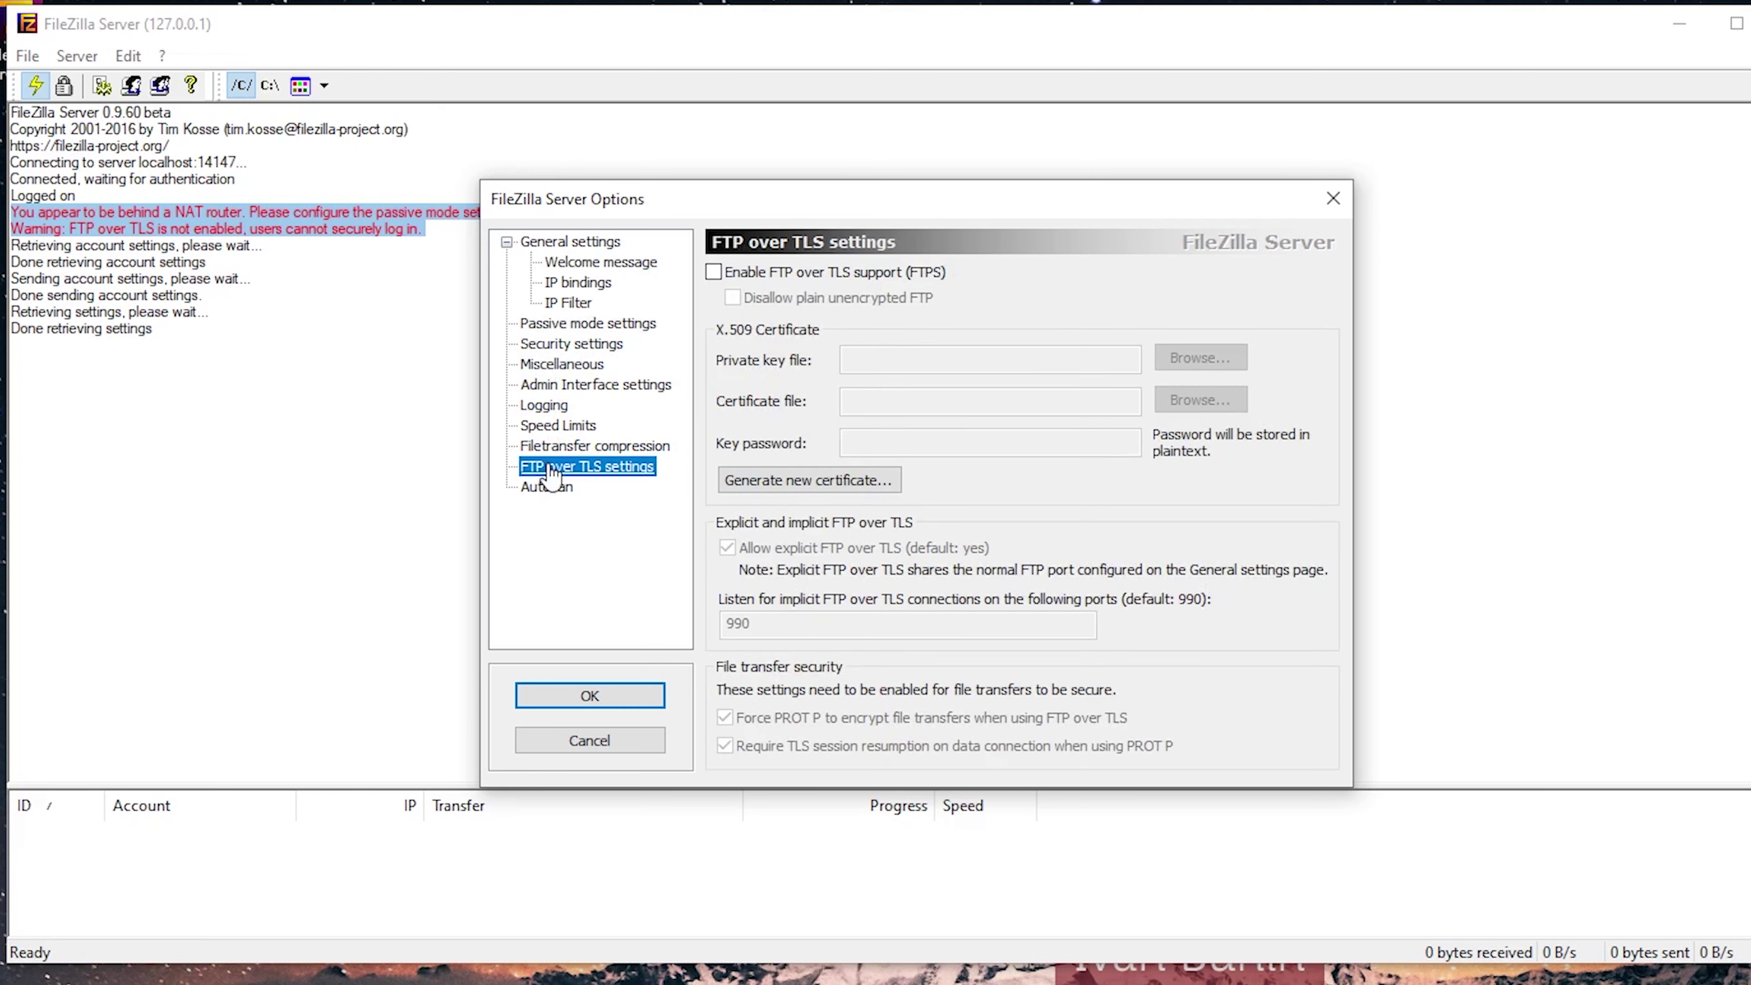
left_click(713, 271)
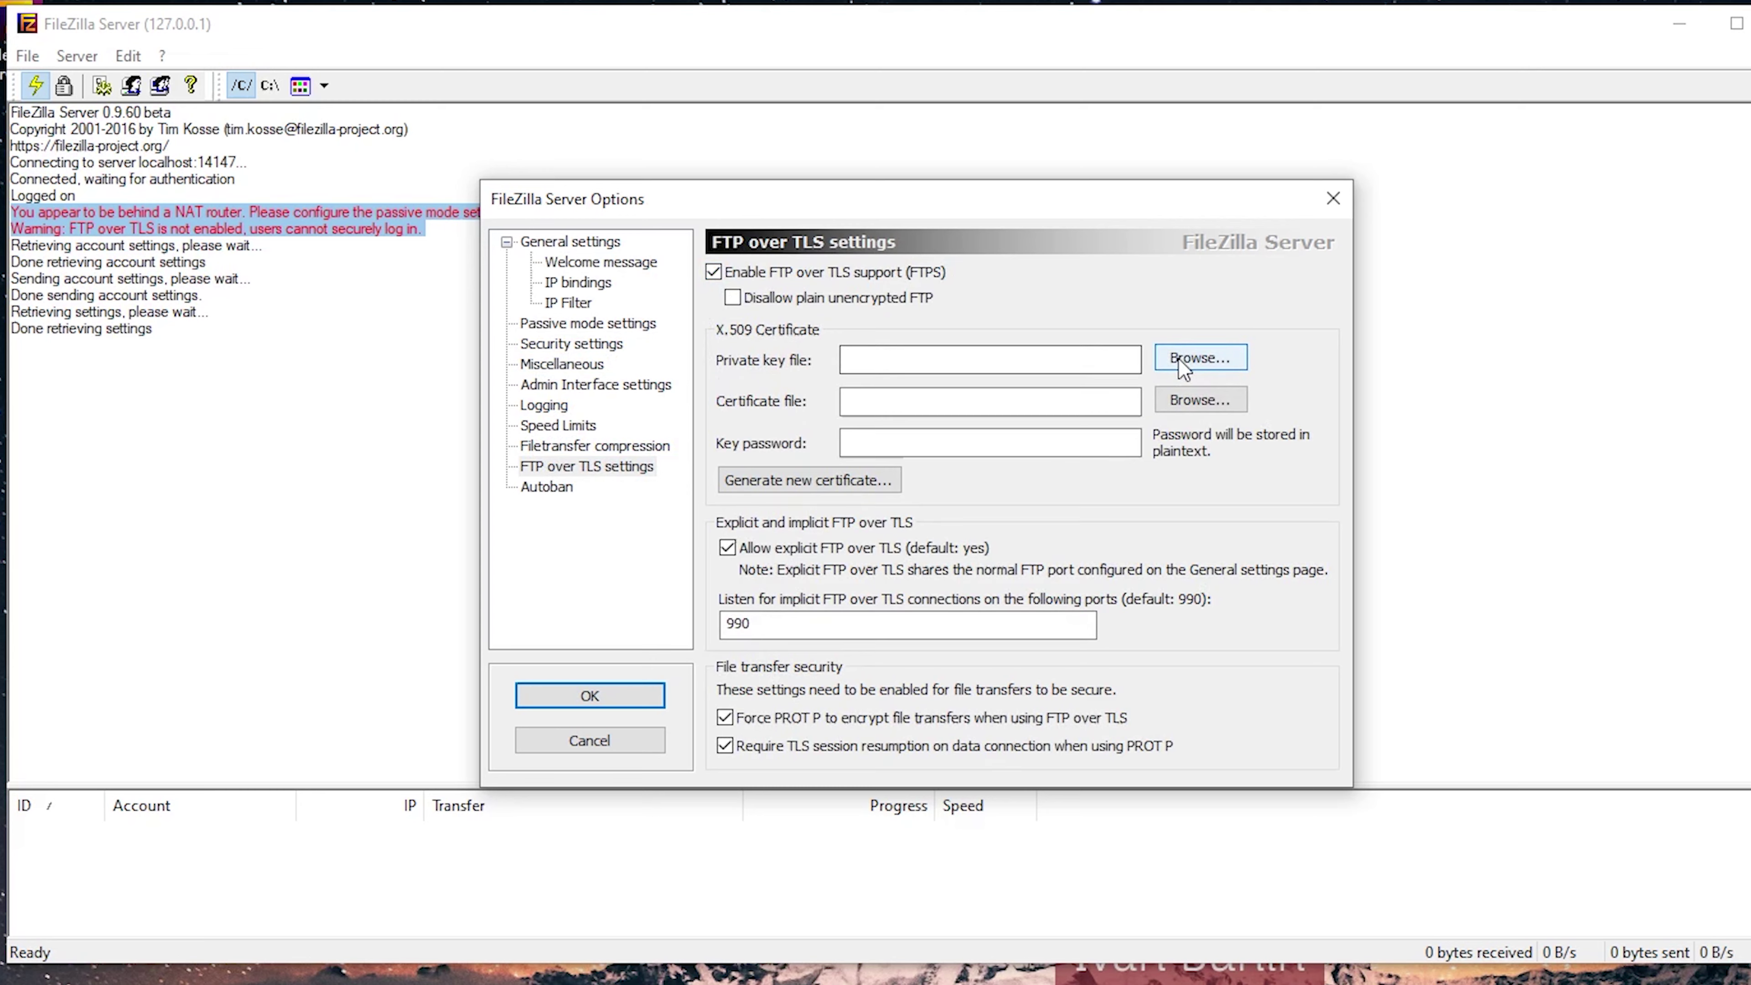
left_click(806, 479)
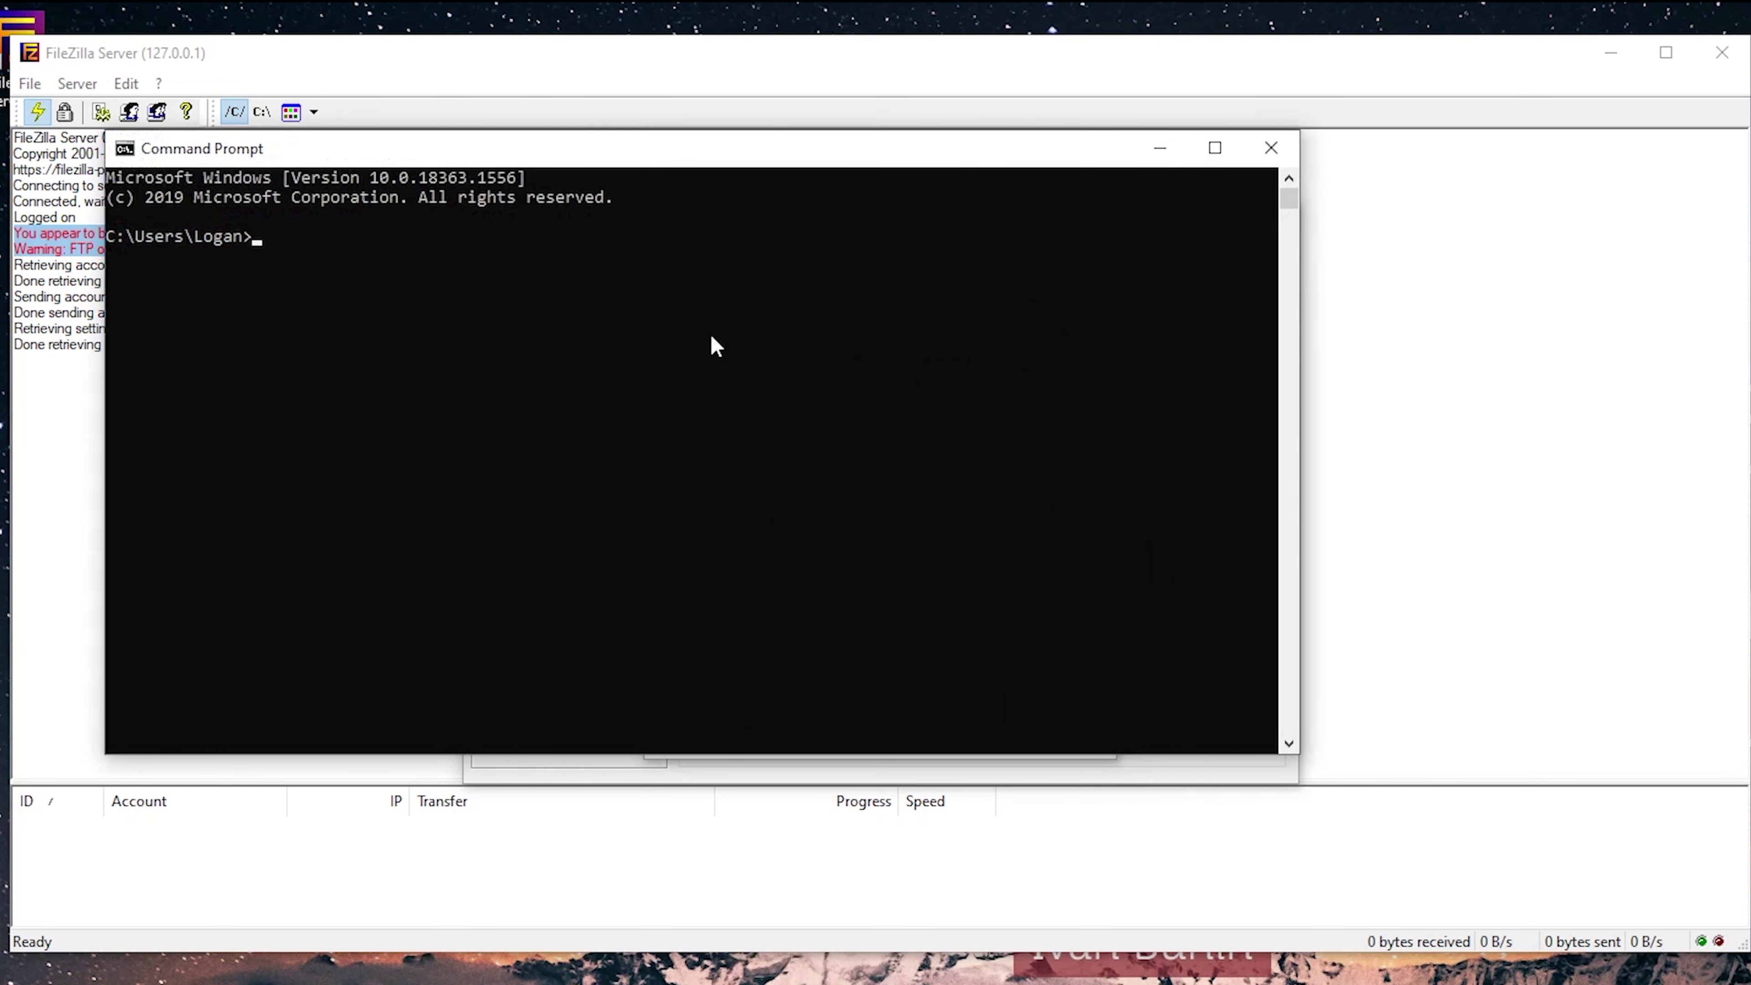
Run ipconfig in Command Prompt and copy the Wi-Fi IPv4 address 192.168.254.1.
left_click_drag(508, 172, 1537, 274)
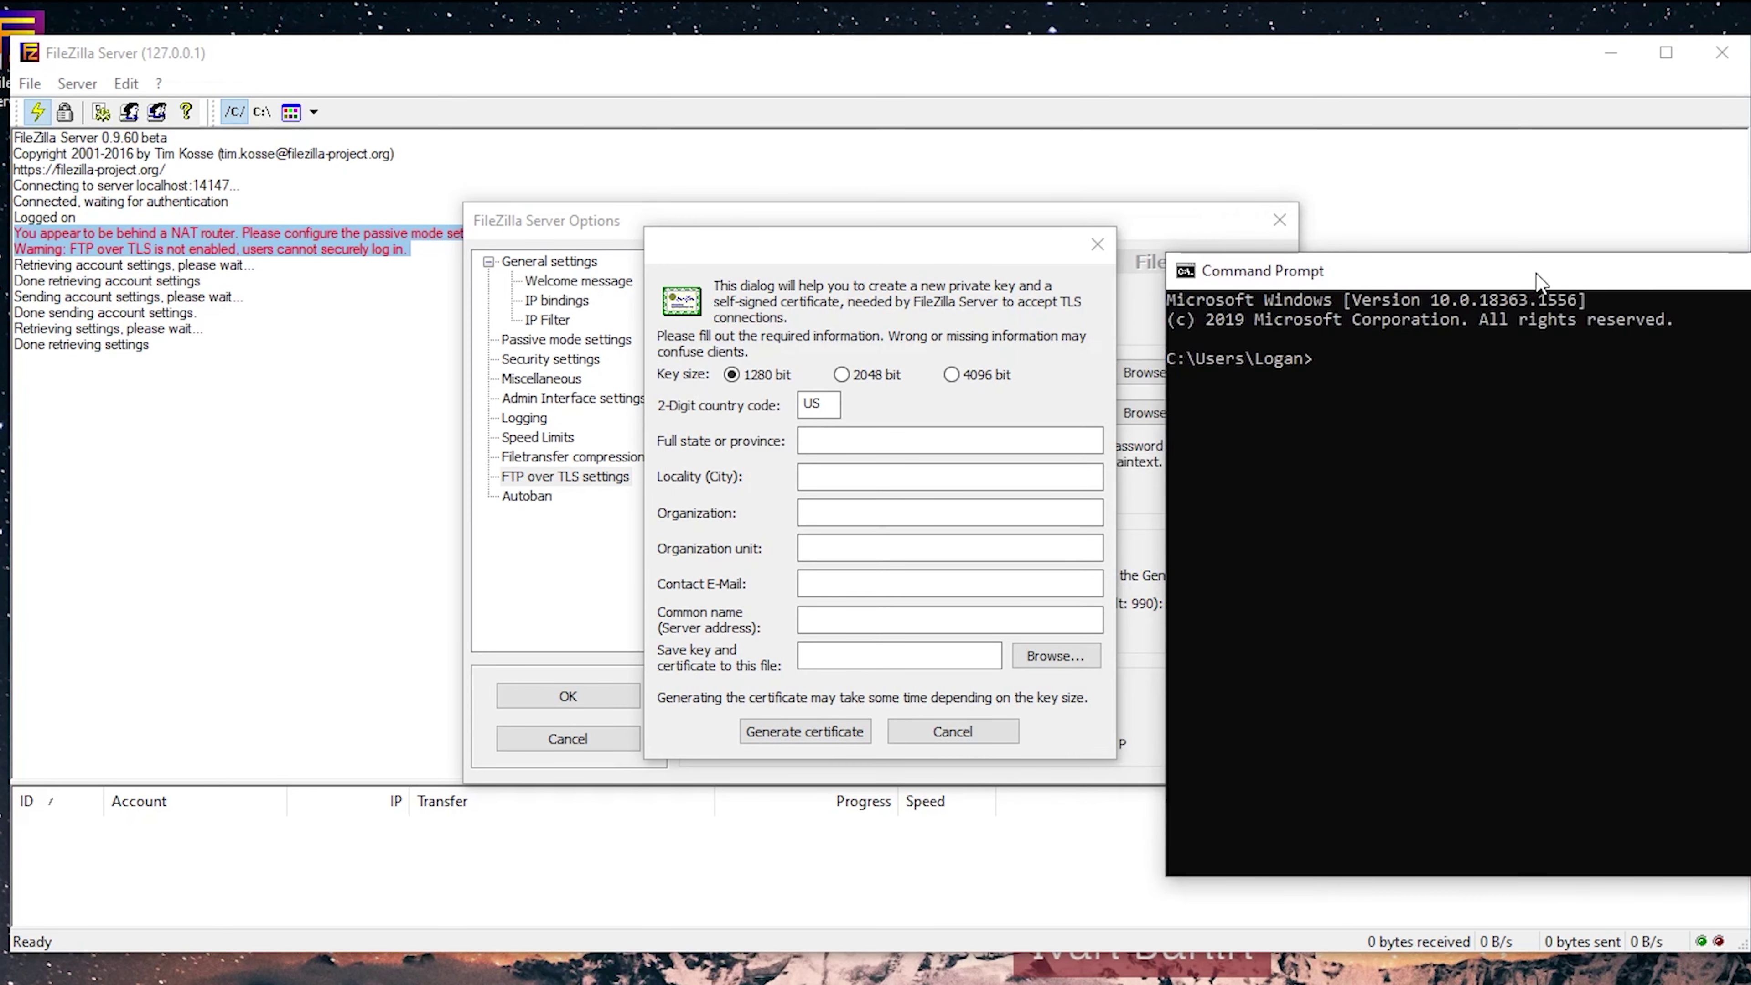
type("ipconfig")
key("Return")
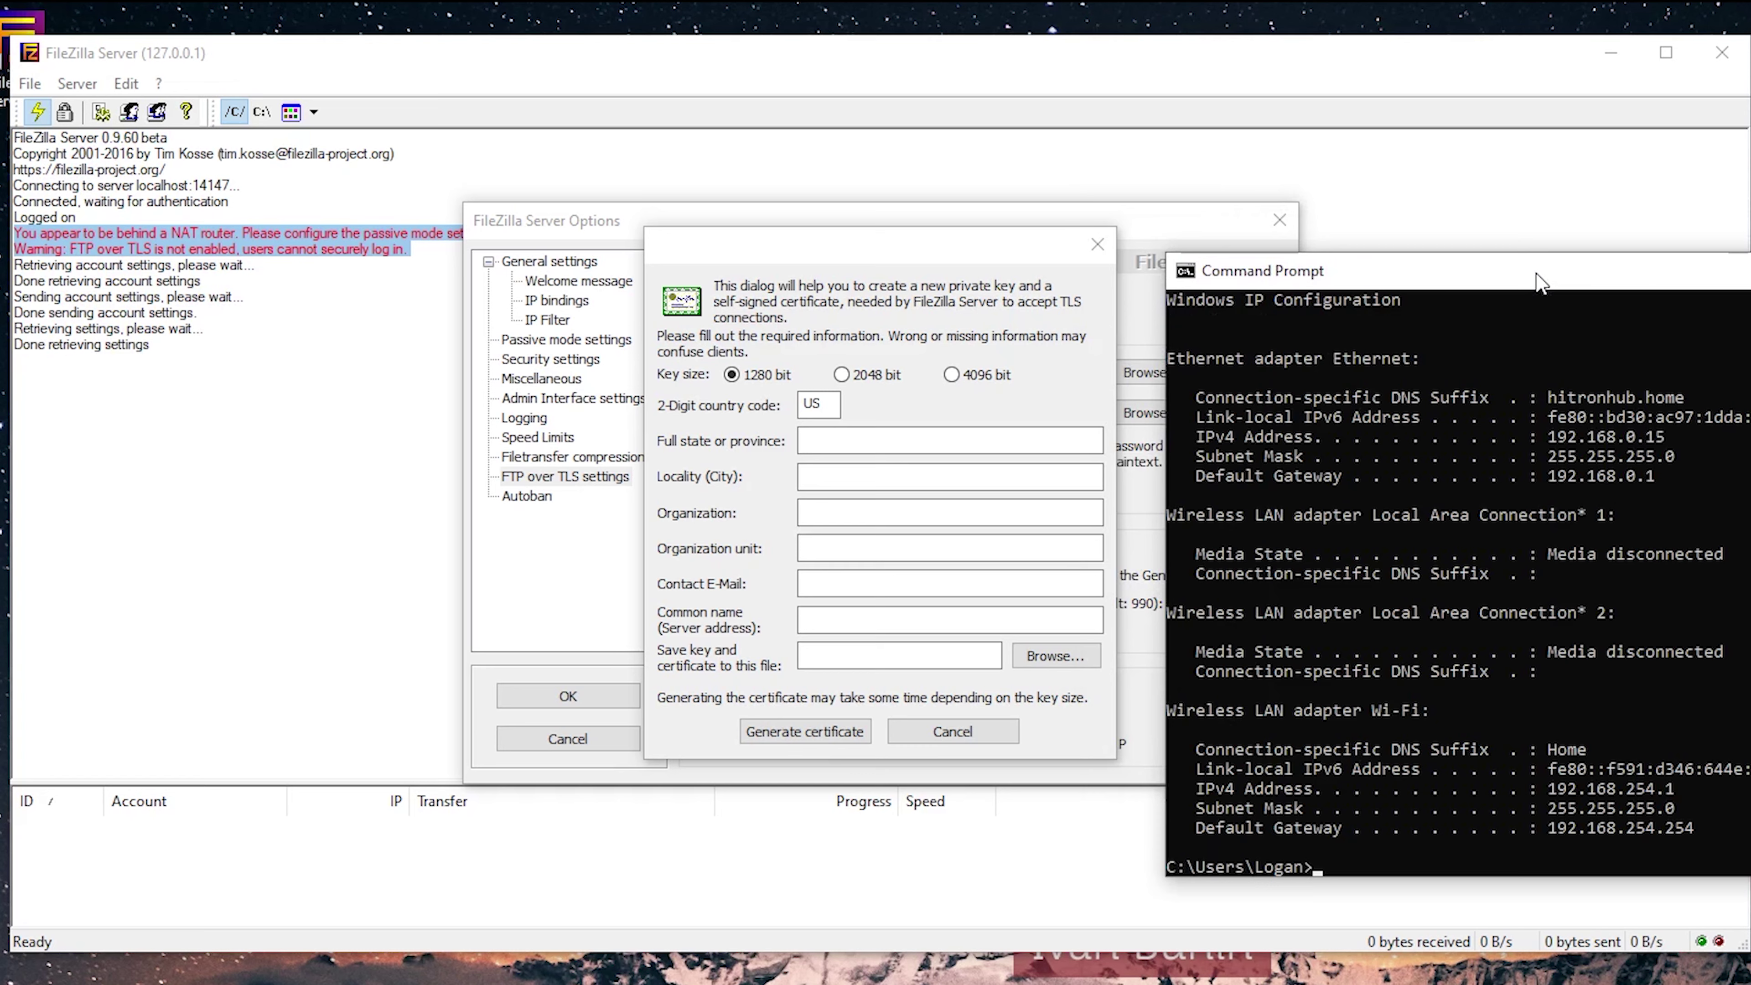
scroll(1660, 797, "down", 2)
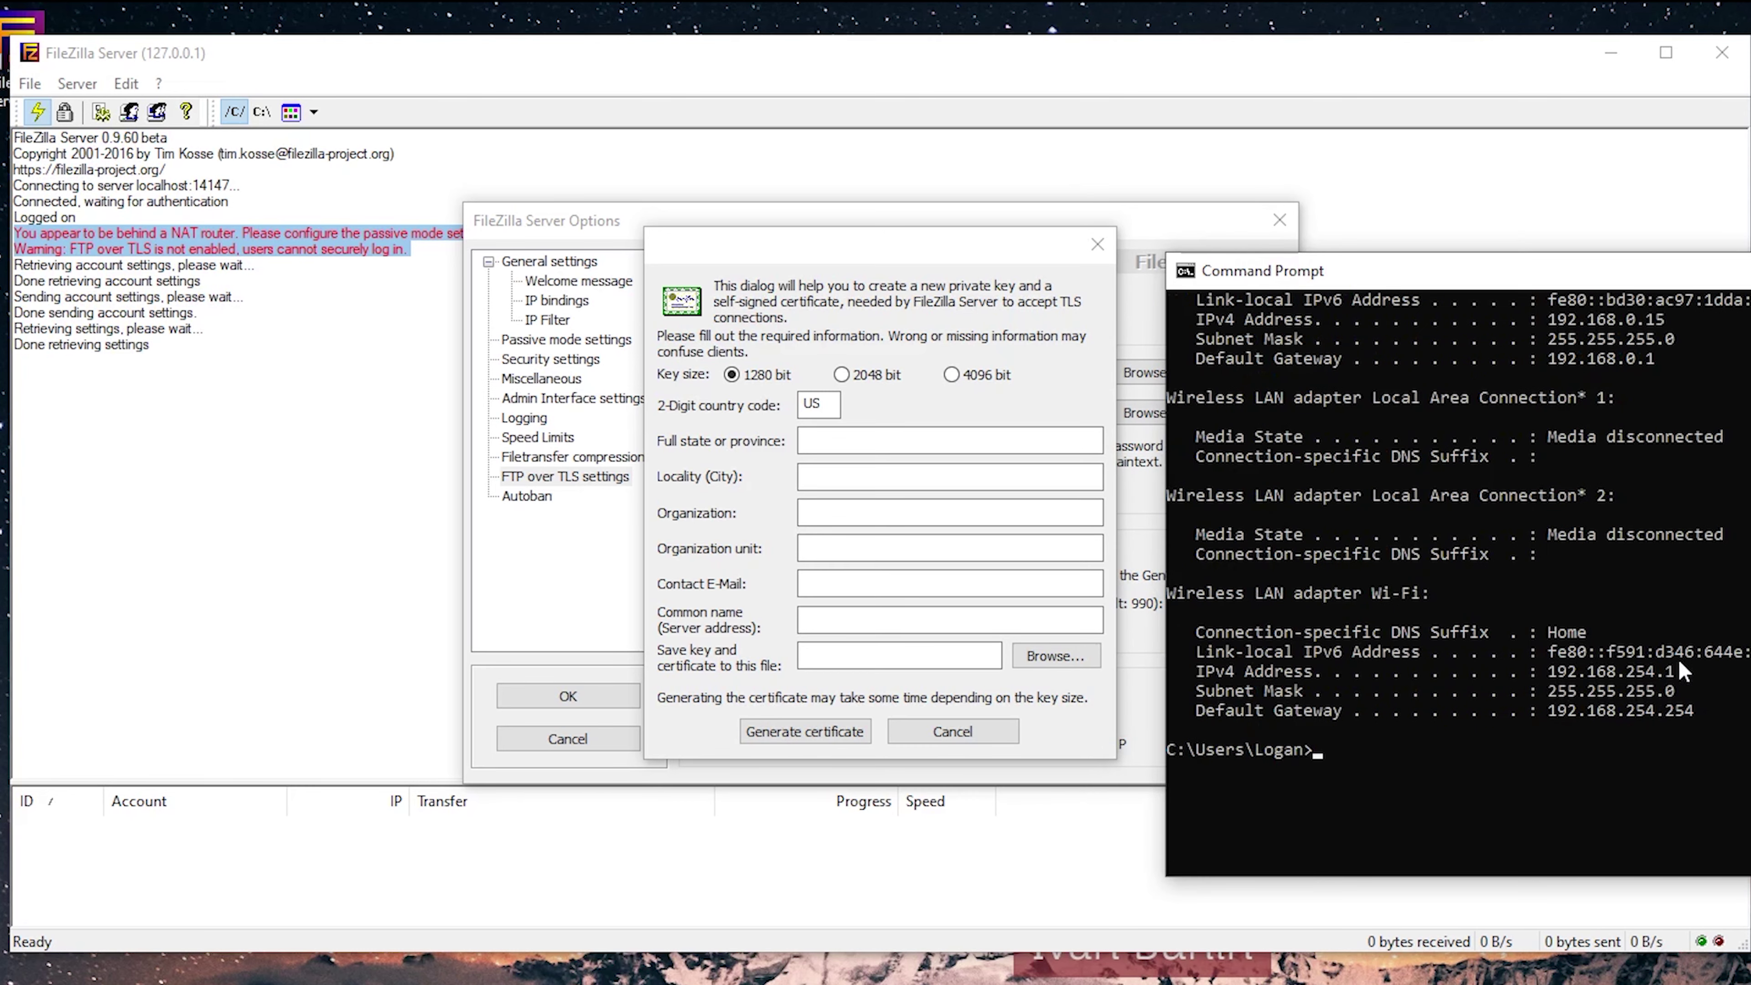
left_click_drag(1679, 662, 1548, 676)
key("ctrl+c")
left_click(951, 619)
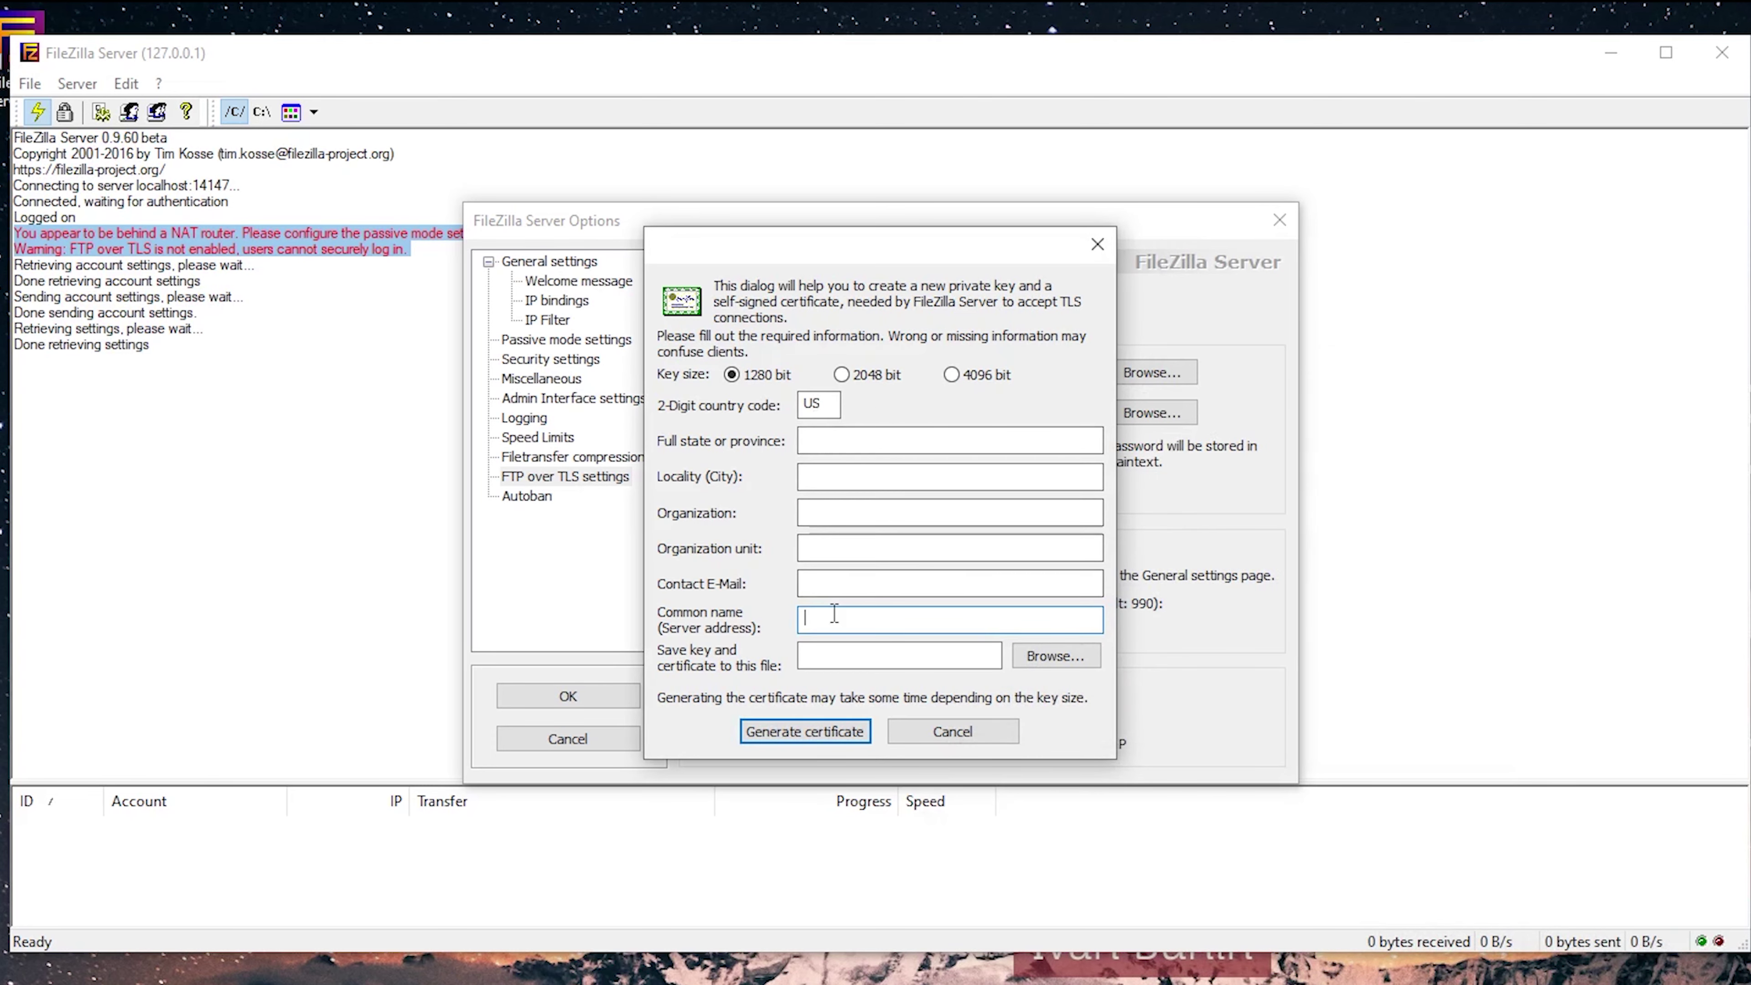
Generate a certificate for common name 192.168.254.1, saved as YouTubecertificate in Documents.
key("ctrl+v")
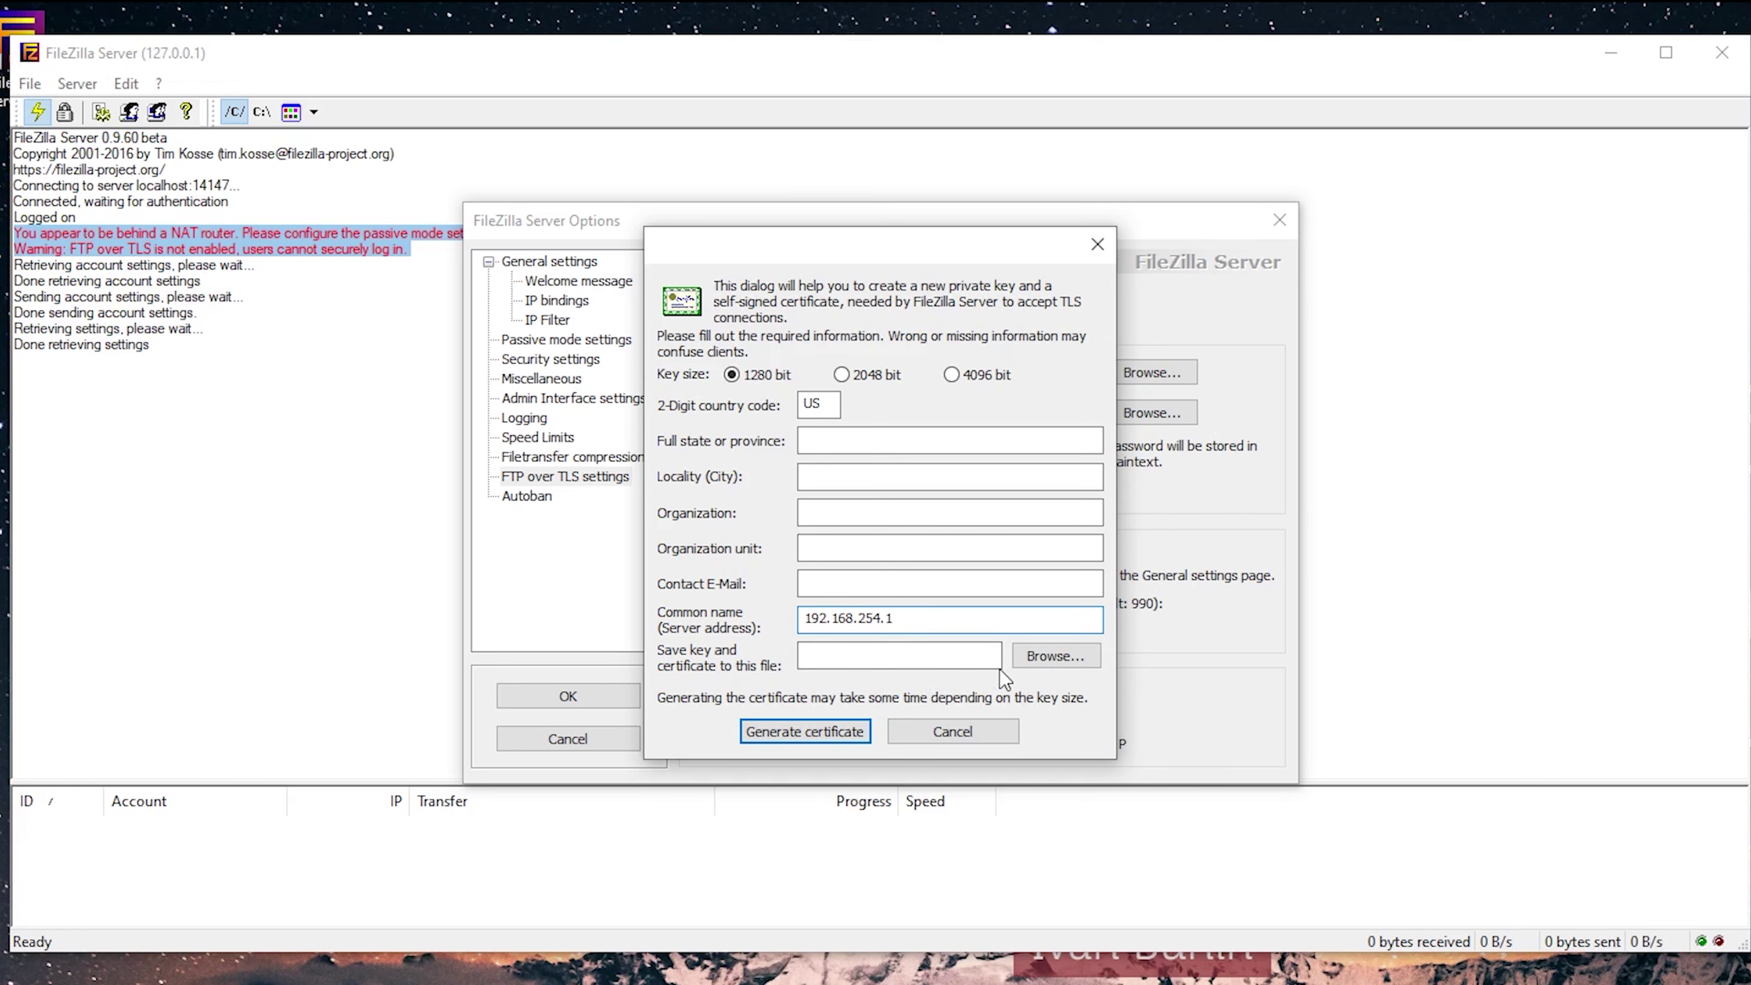
left_click(1034, 656)
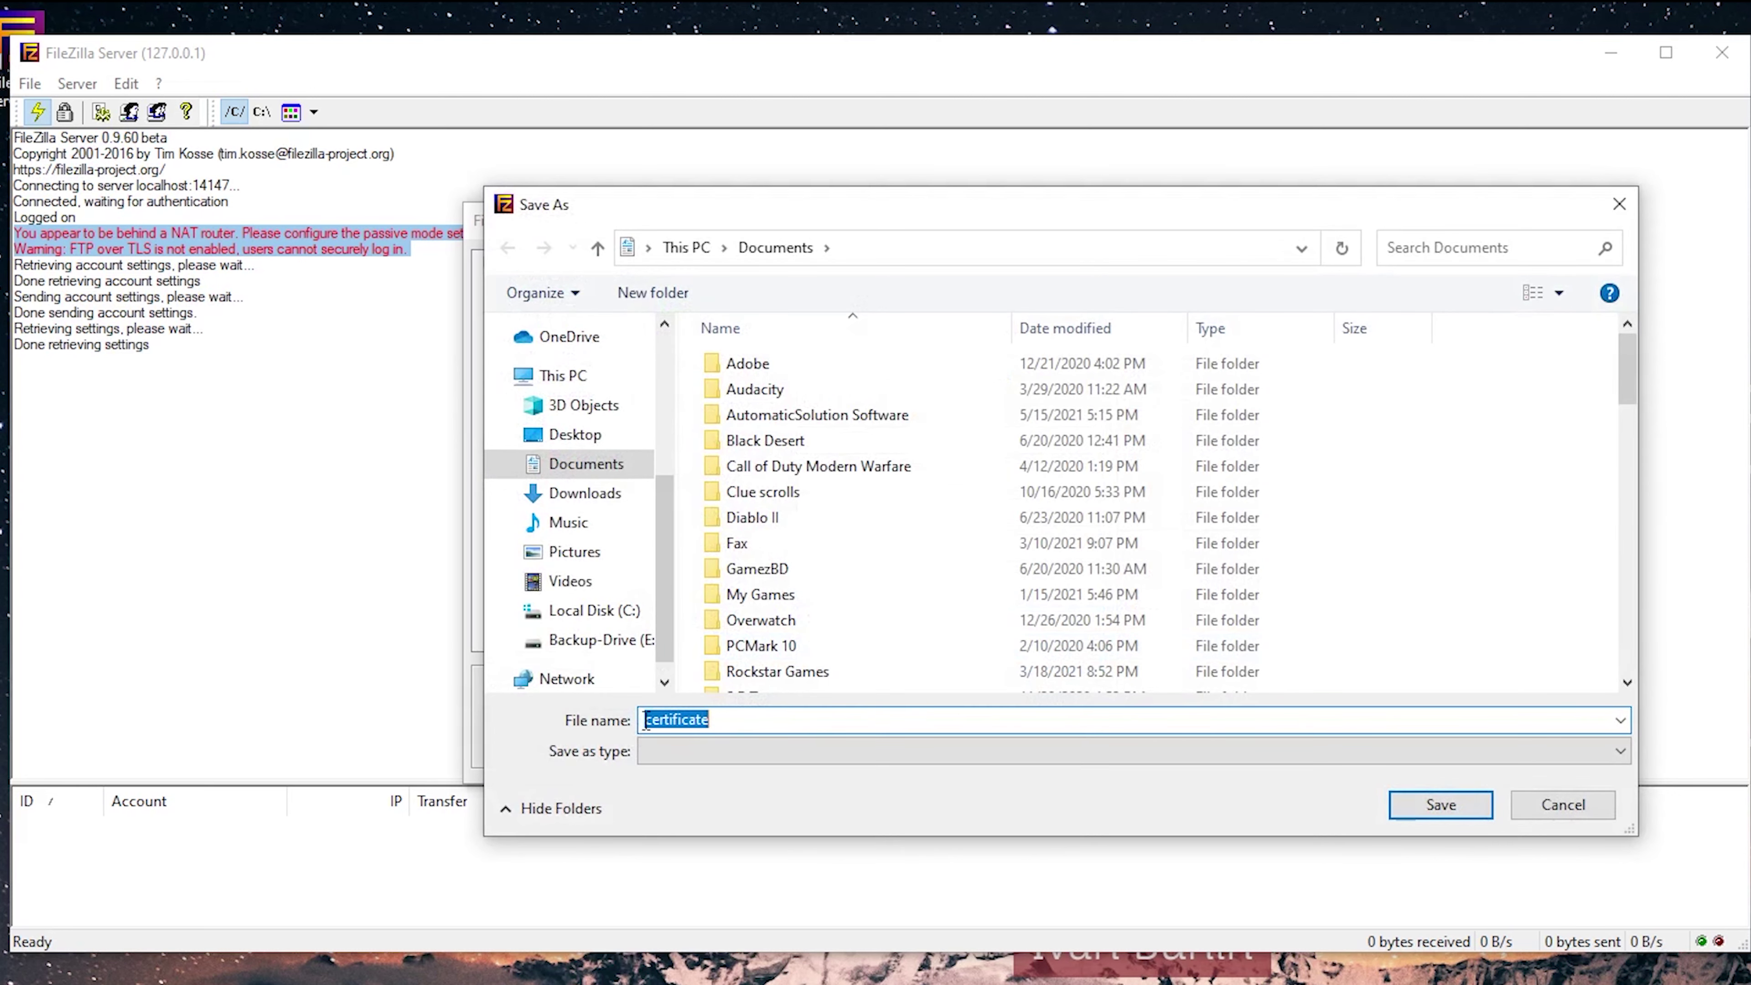
left_click(646, 719)
type("YoutTu")
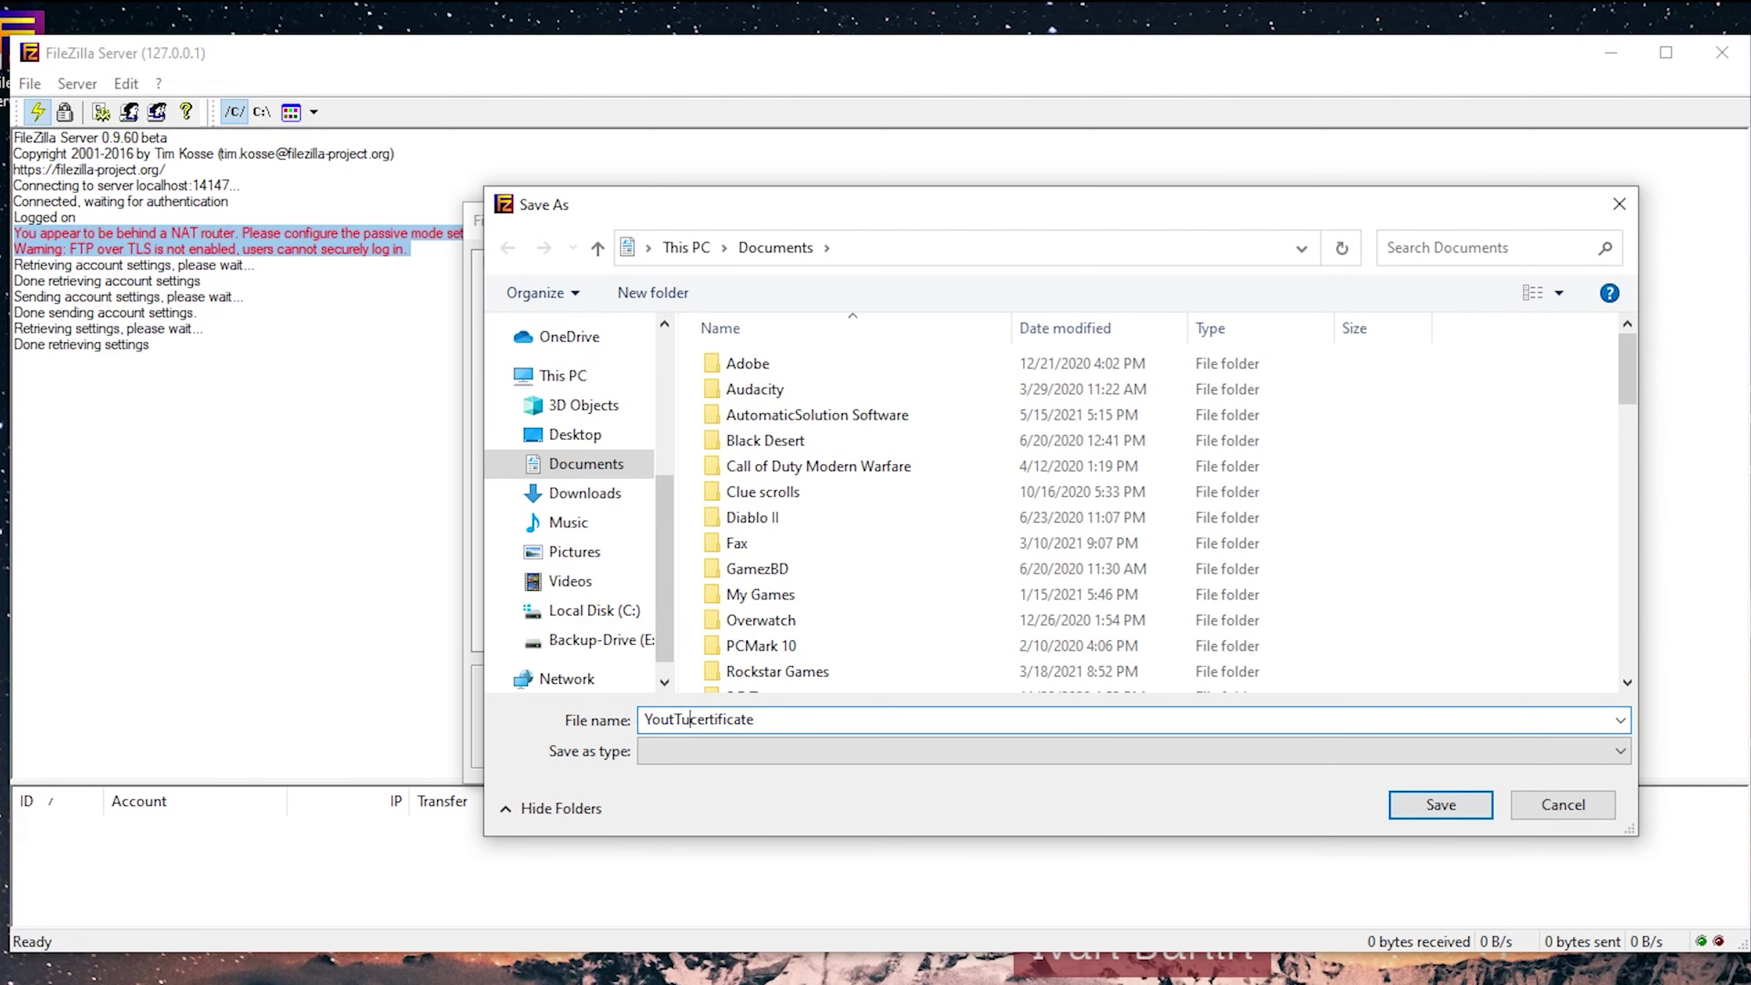
key("BackSpace")
key("BackSpace")
key("BackSpace")
type("Tube")
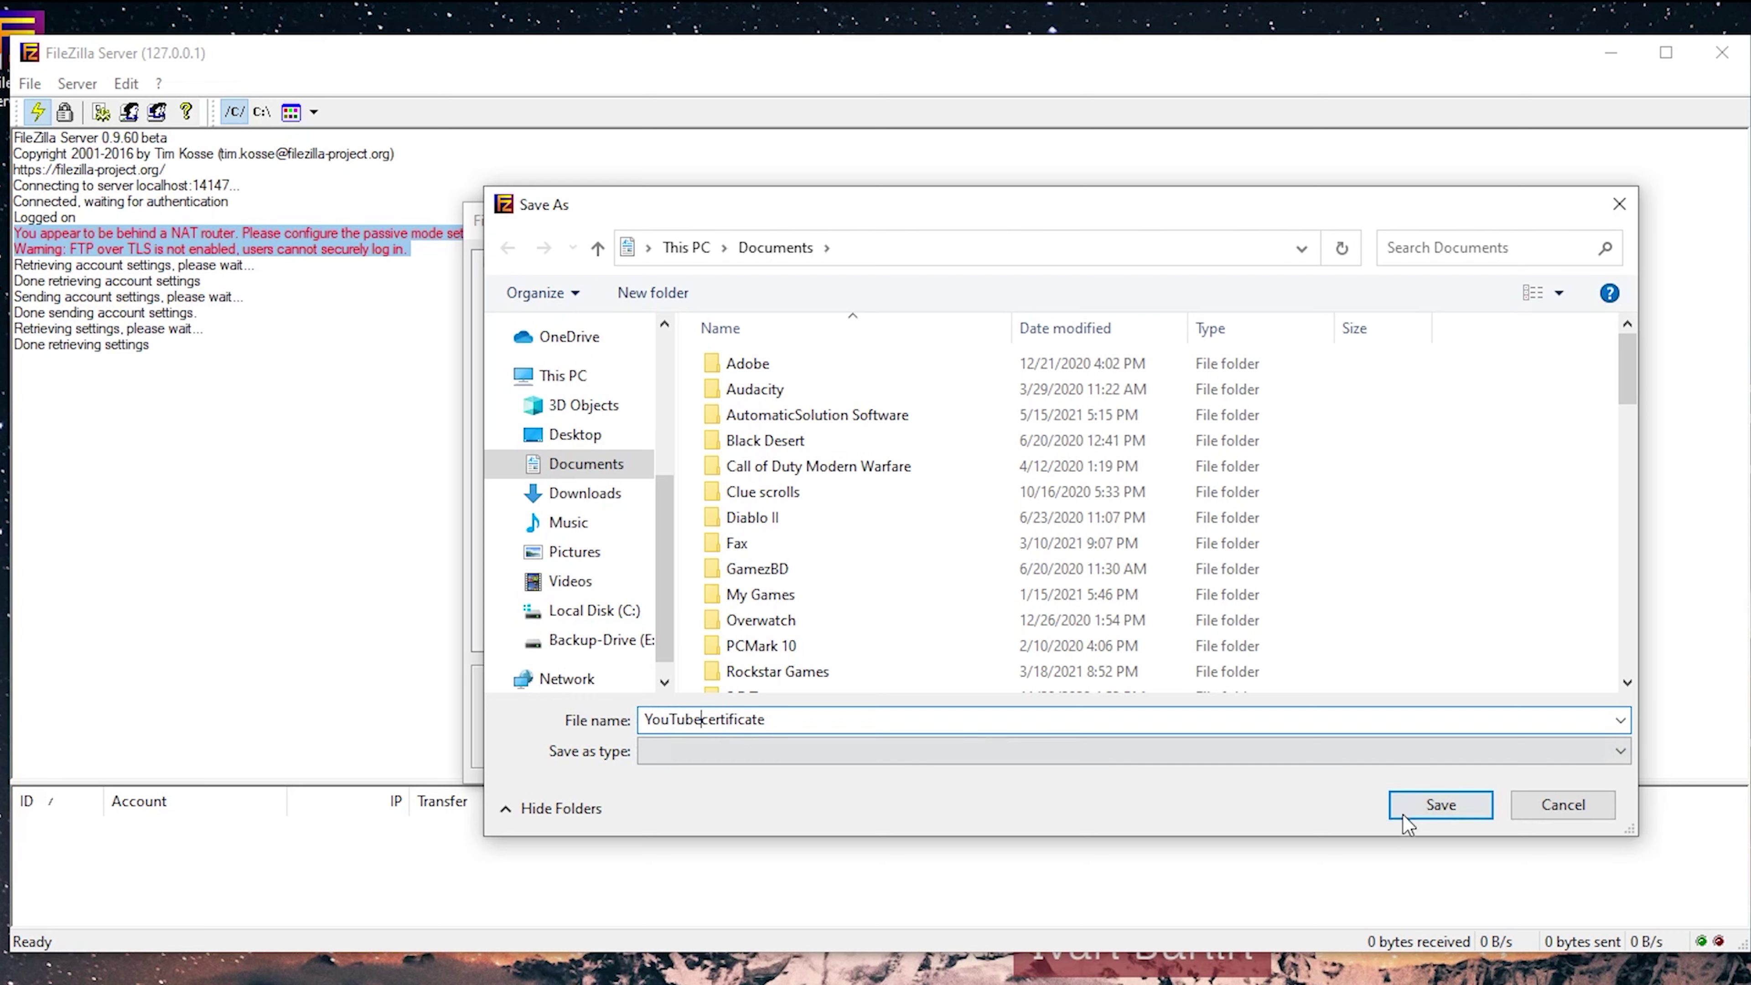
left_click(1434, 806)
left_click(1202, 648)
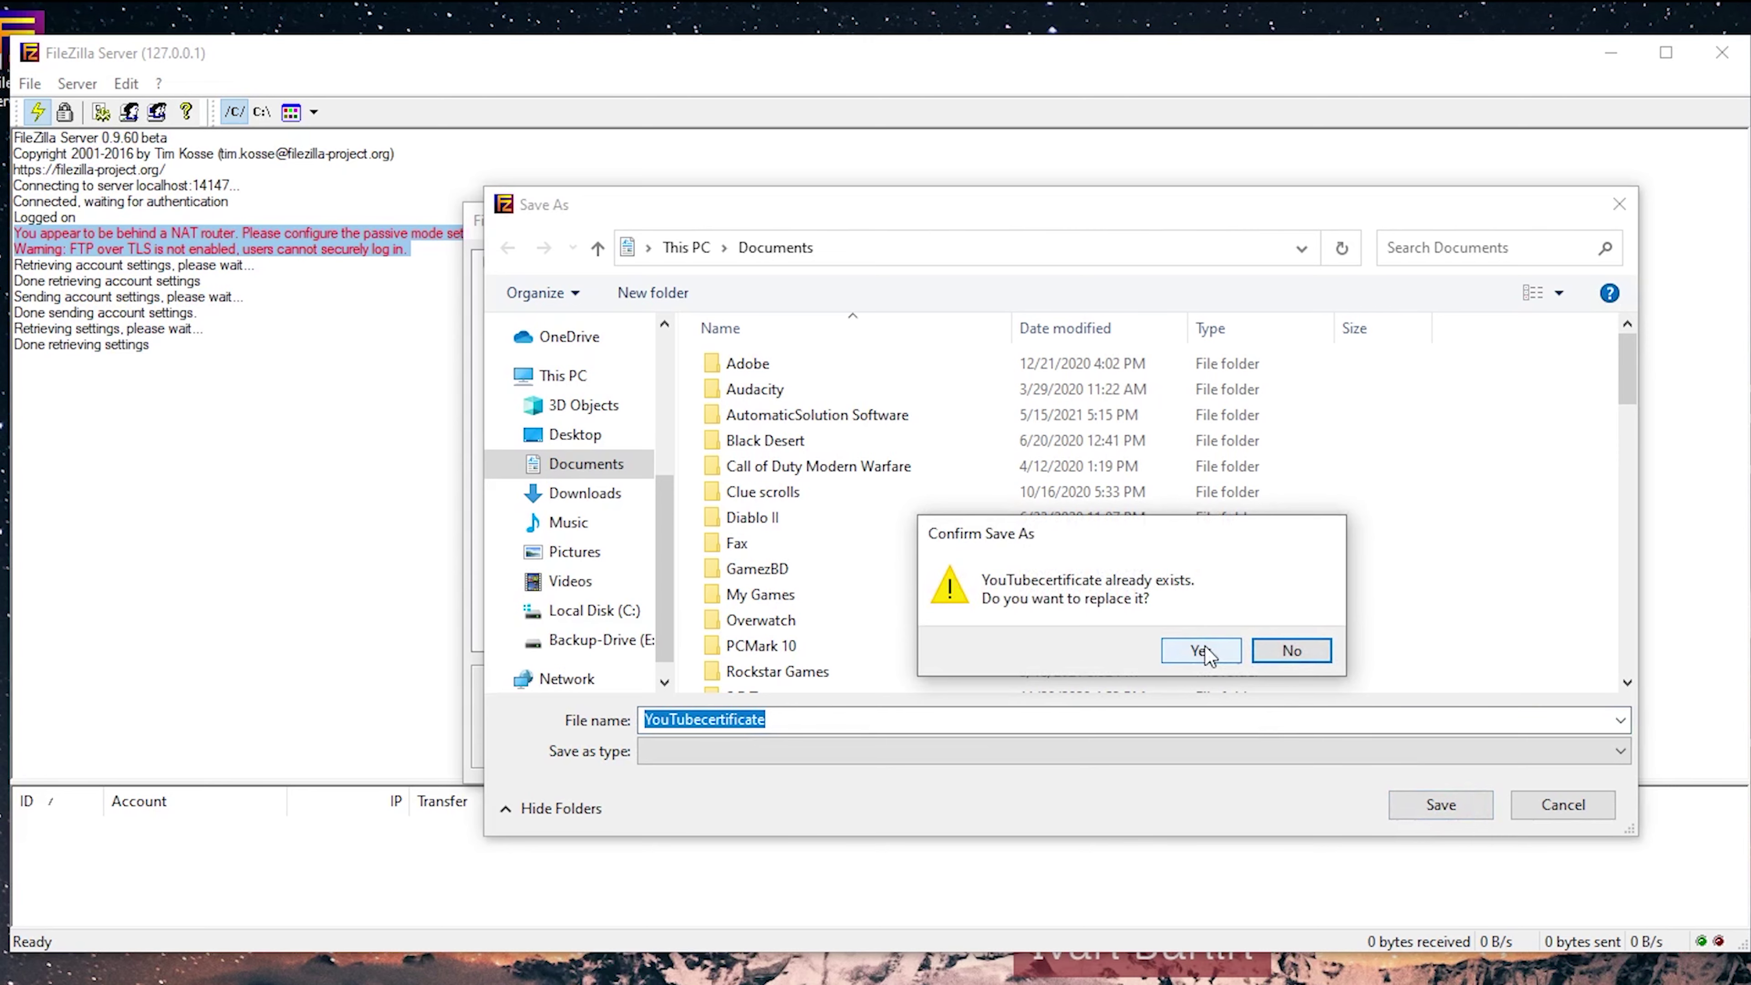
left_click(815, 736)
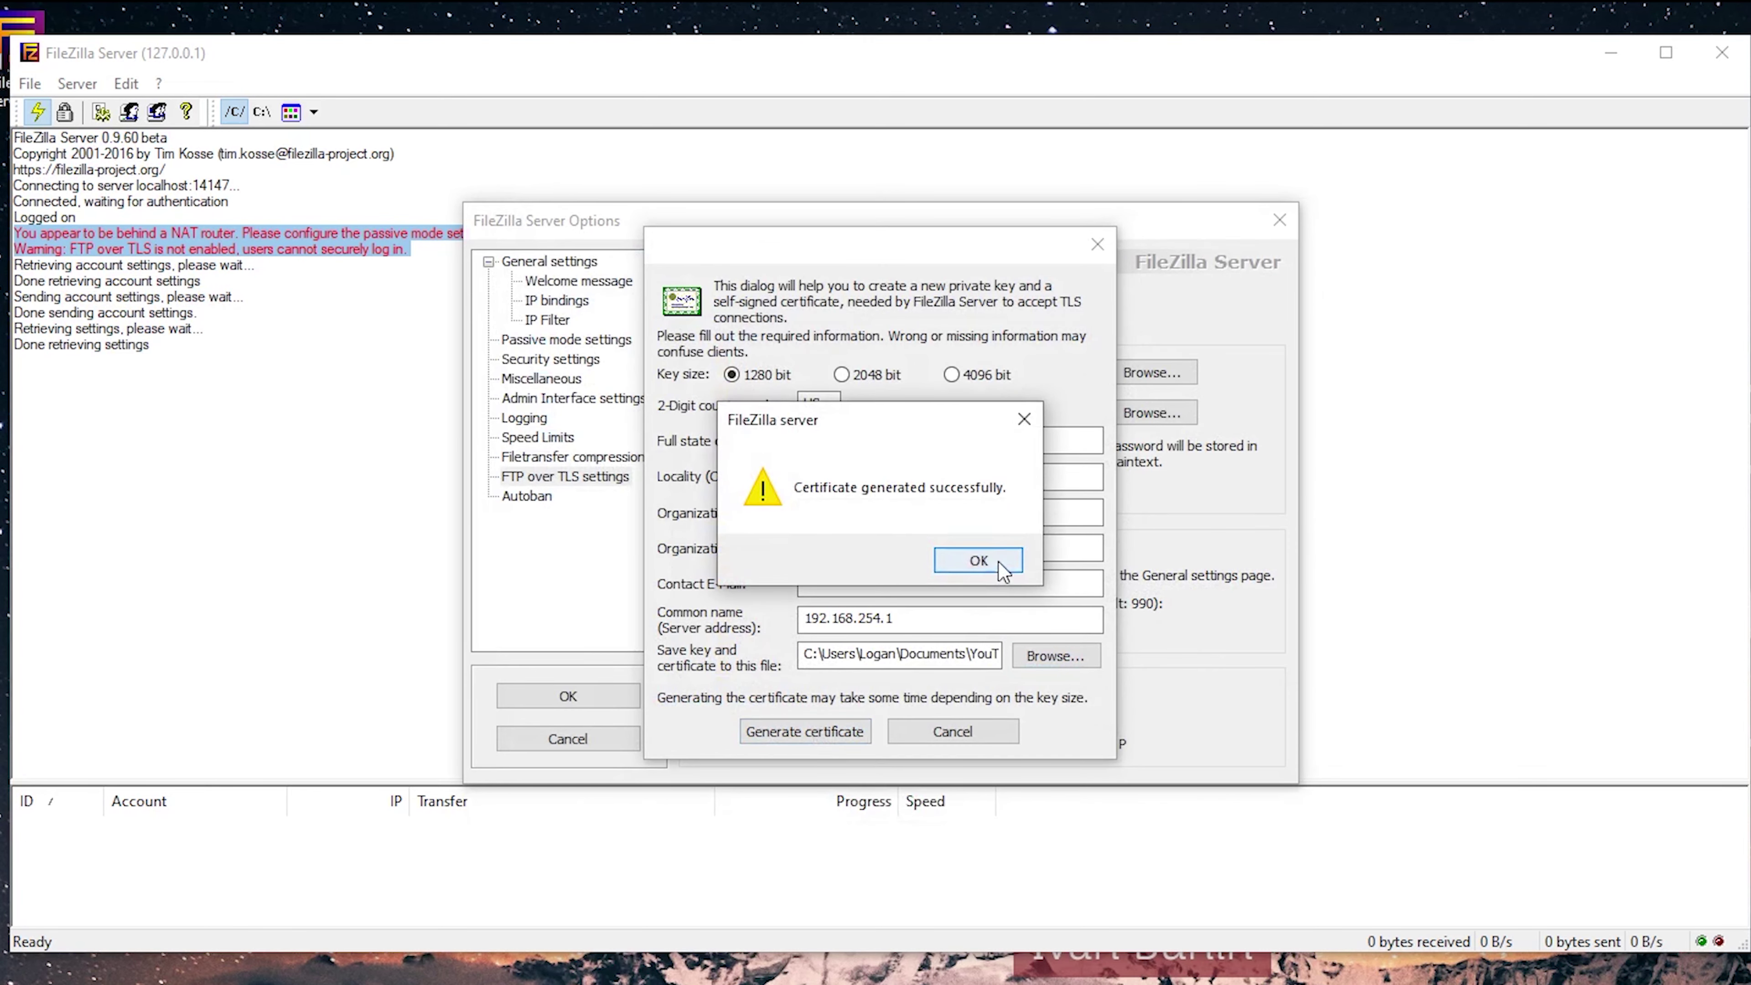
left_click(997, 561)
Enter the key password and apply the options, opening listeners on ports 21 and 990.
left_click(872, 455)
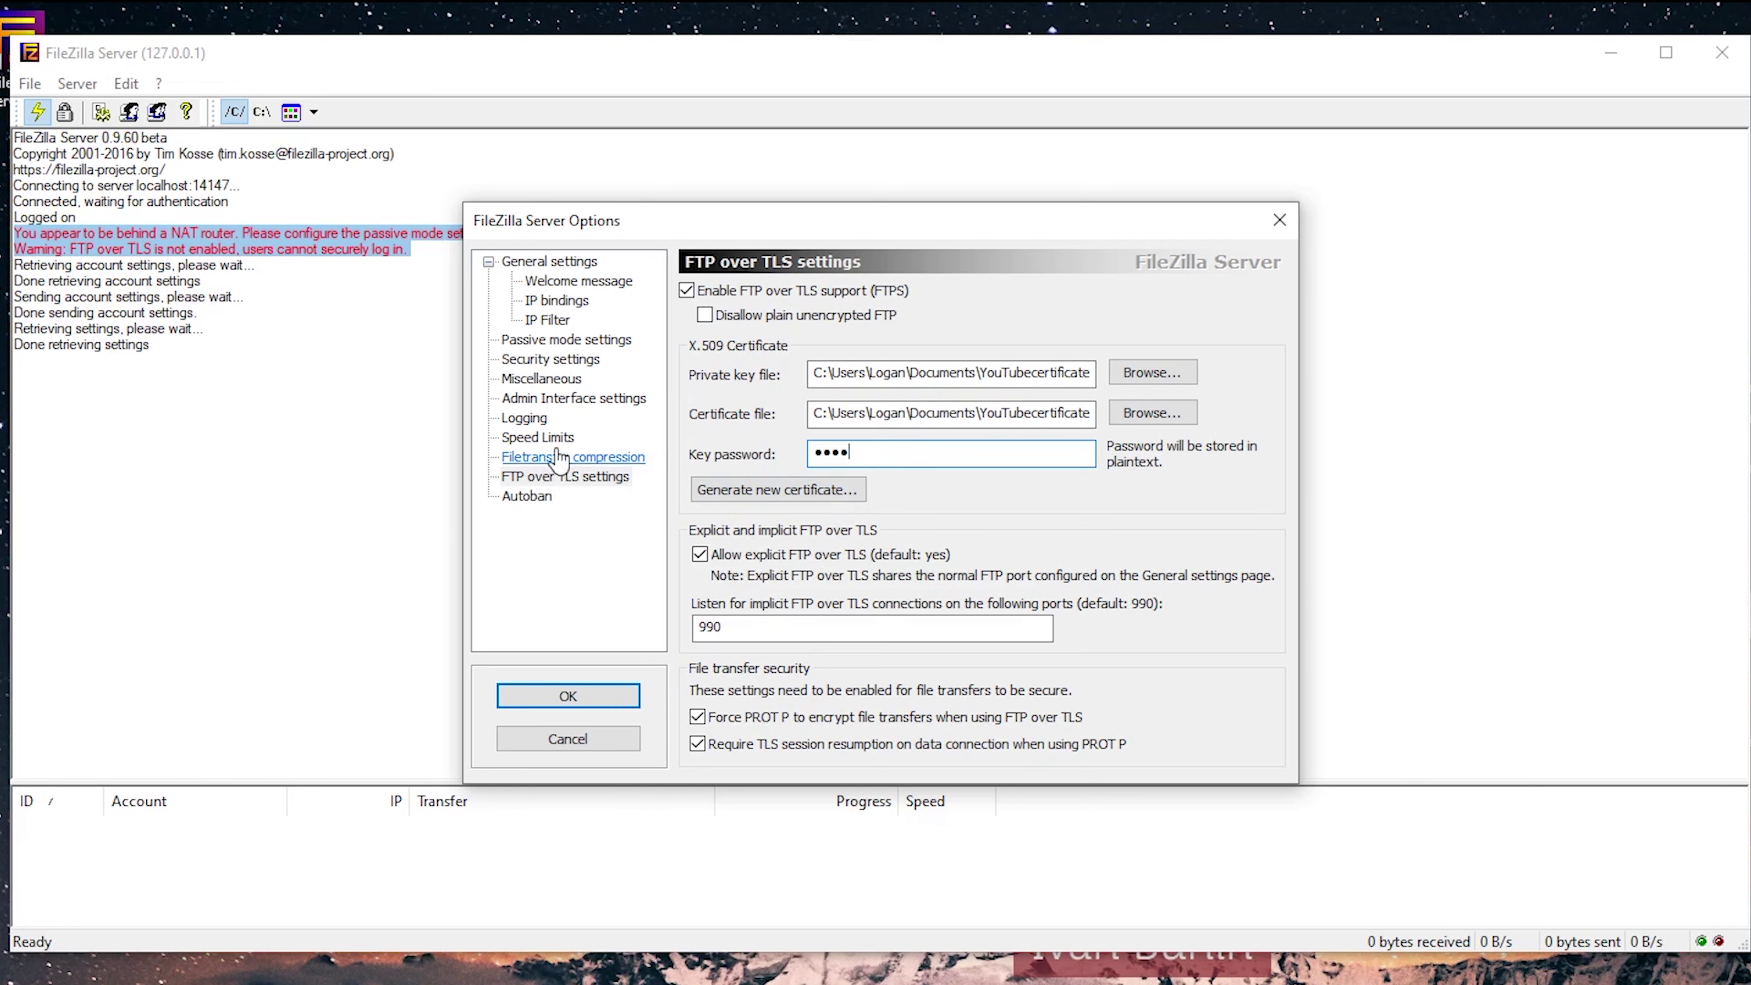
left_click(552, 701)
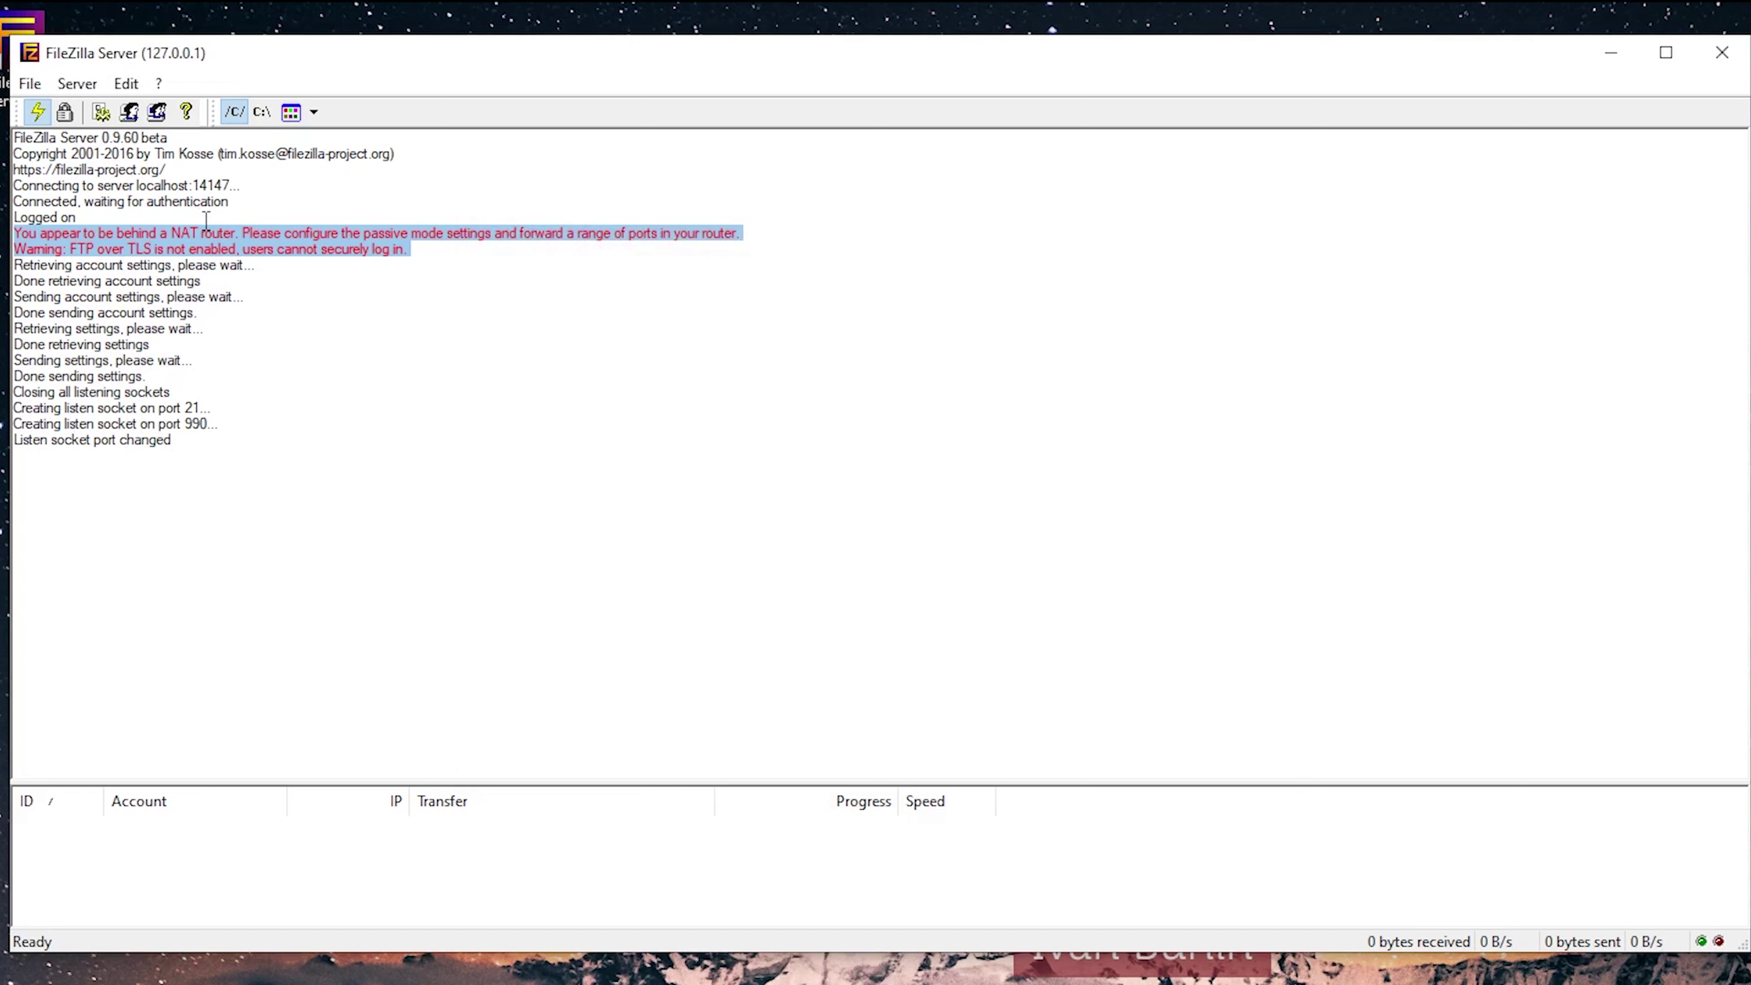
Disconnect from the server, then reconnect to localhost on port 14147.
left_click(88, 88)
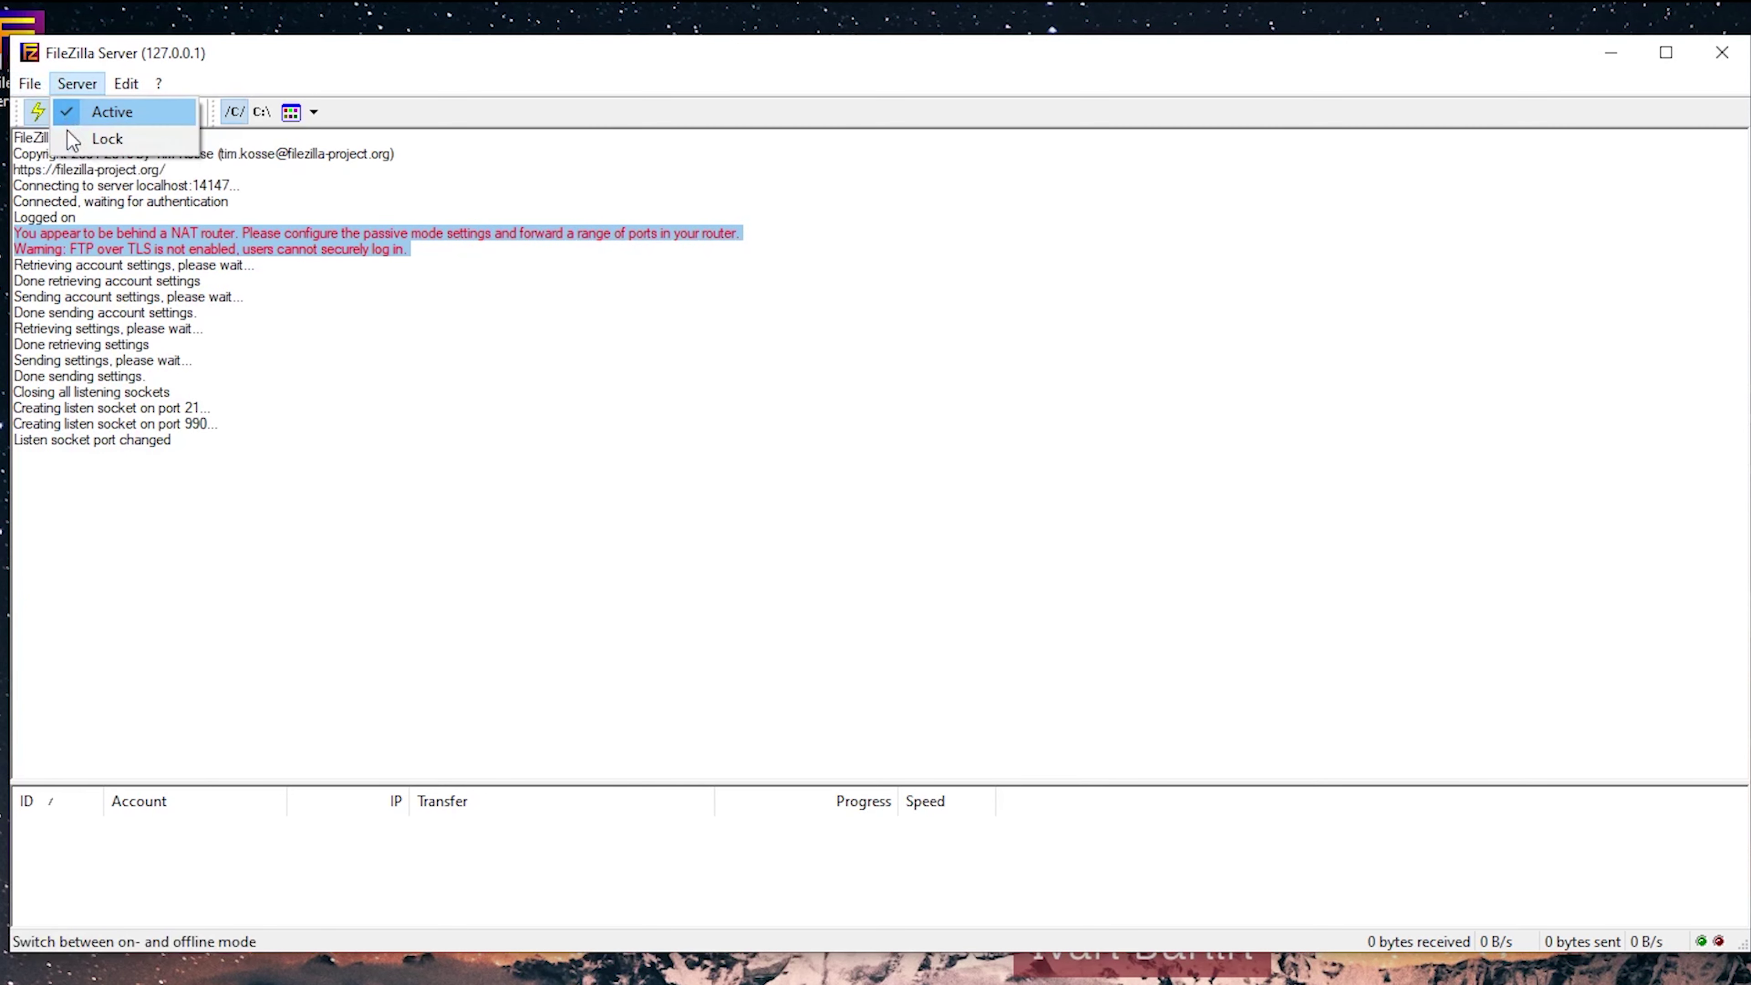
key("Down")
key("Down")
key("Return")
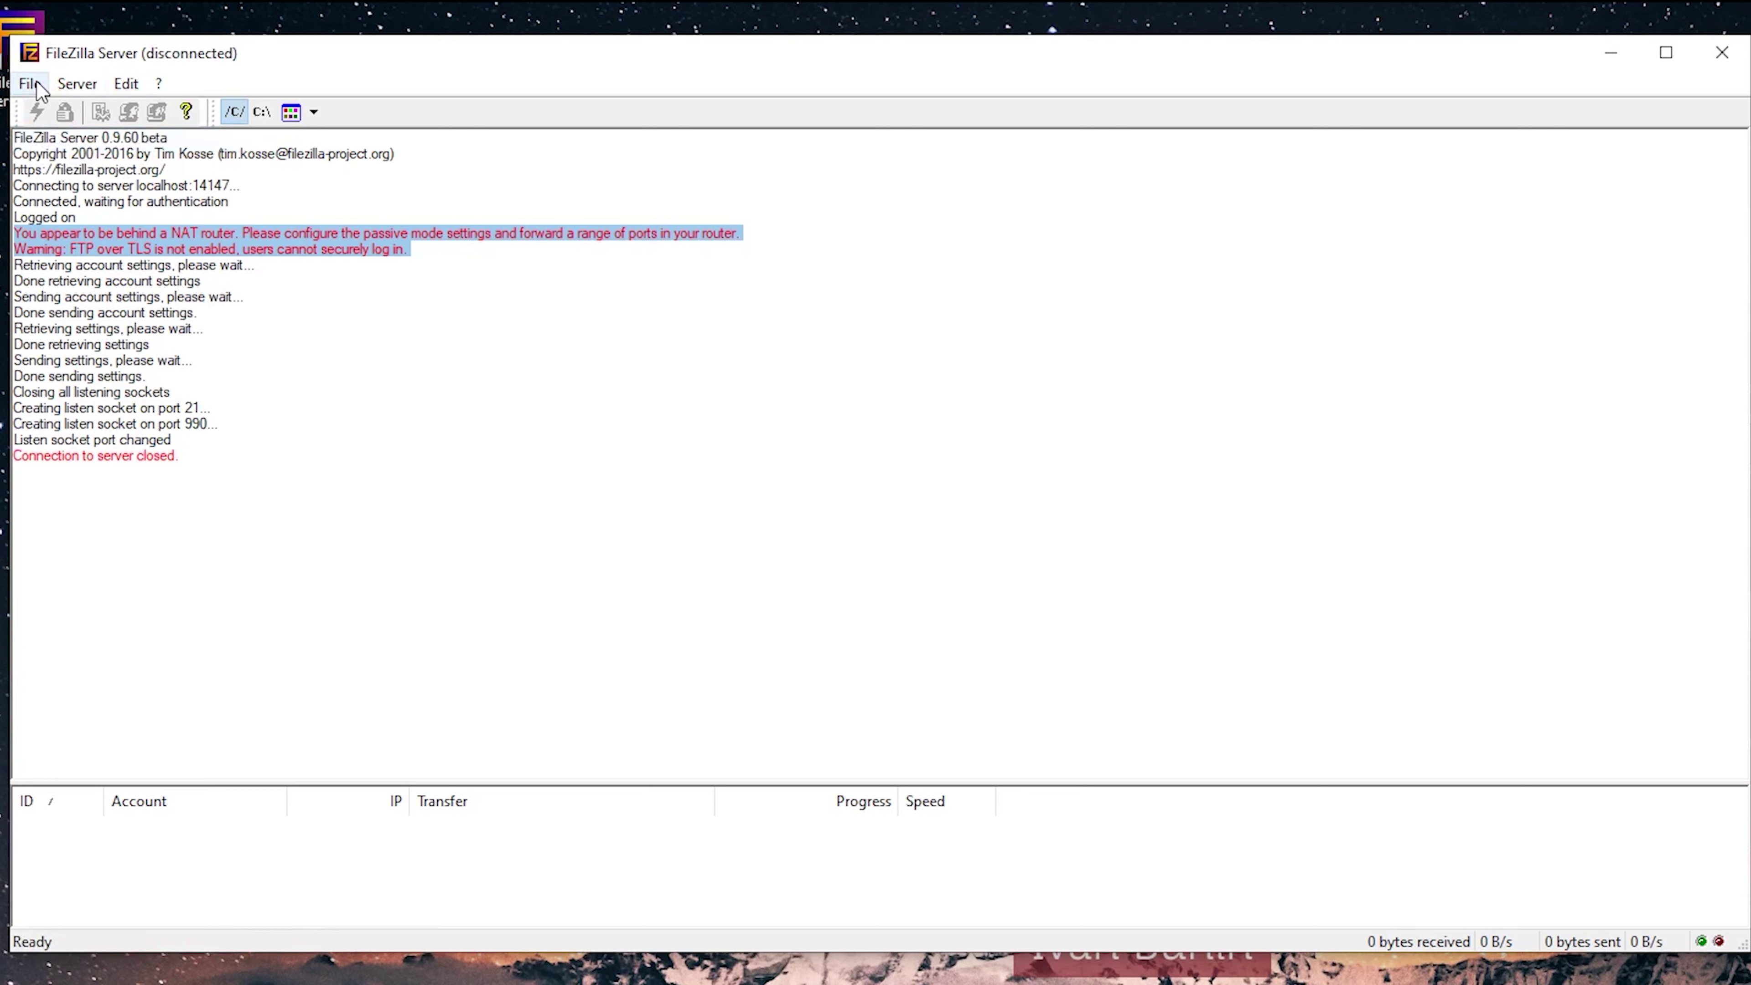
left_click(36, 83)
left_click(47, 102)
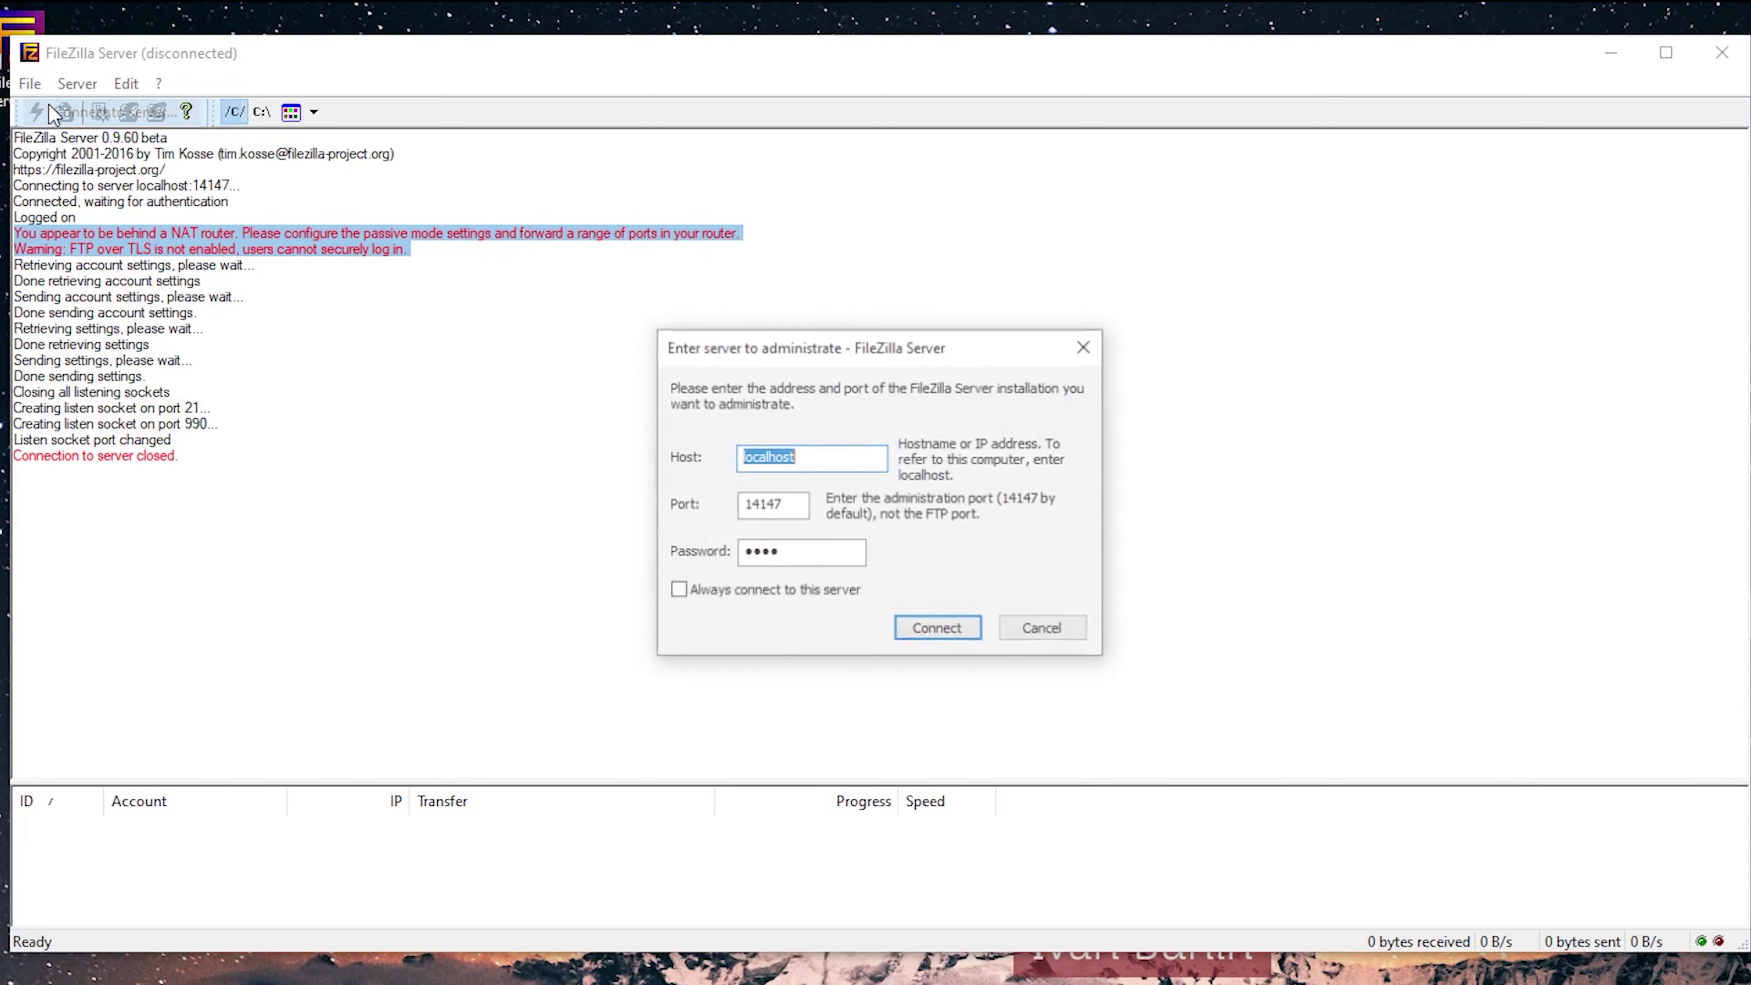
left_click(934, 631)
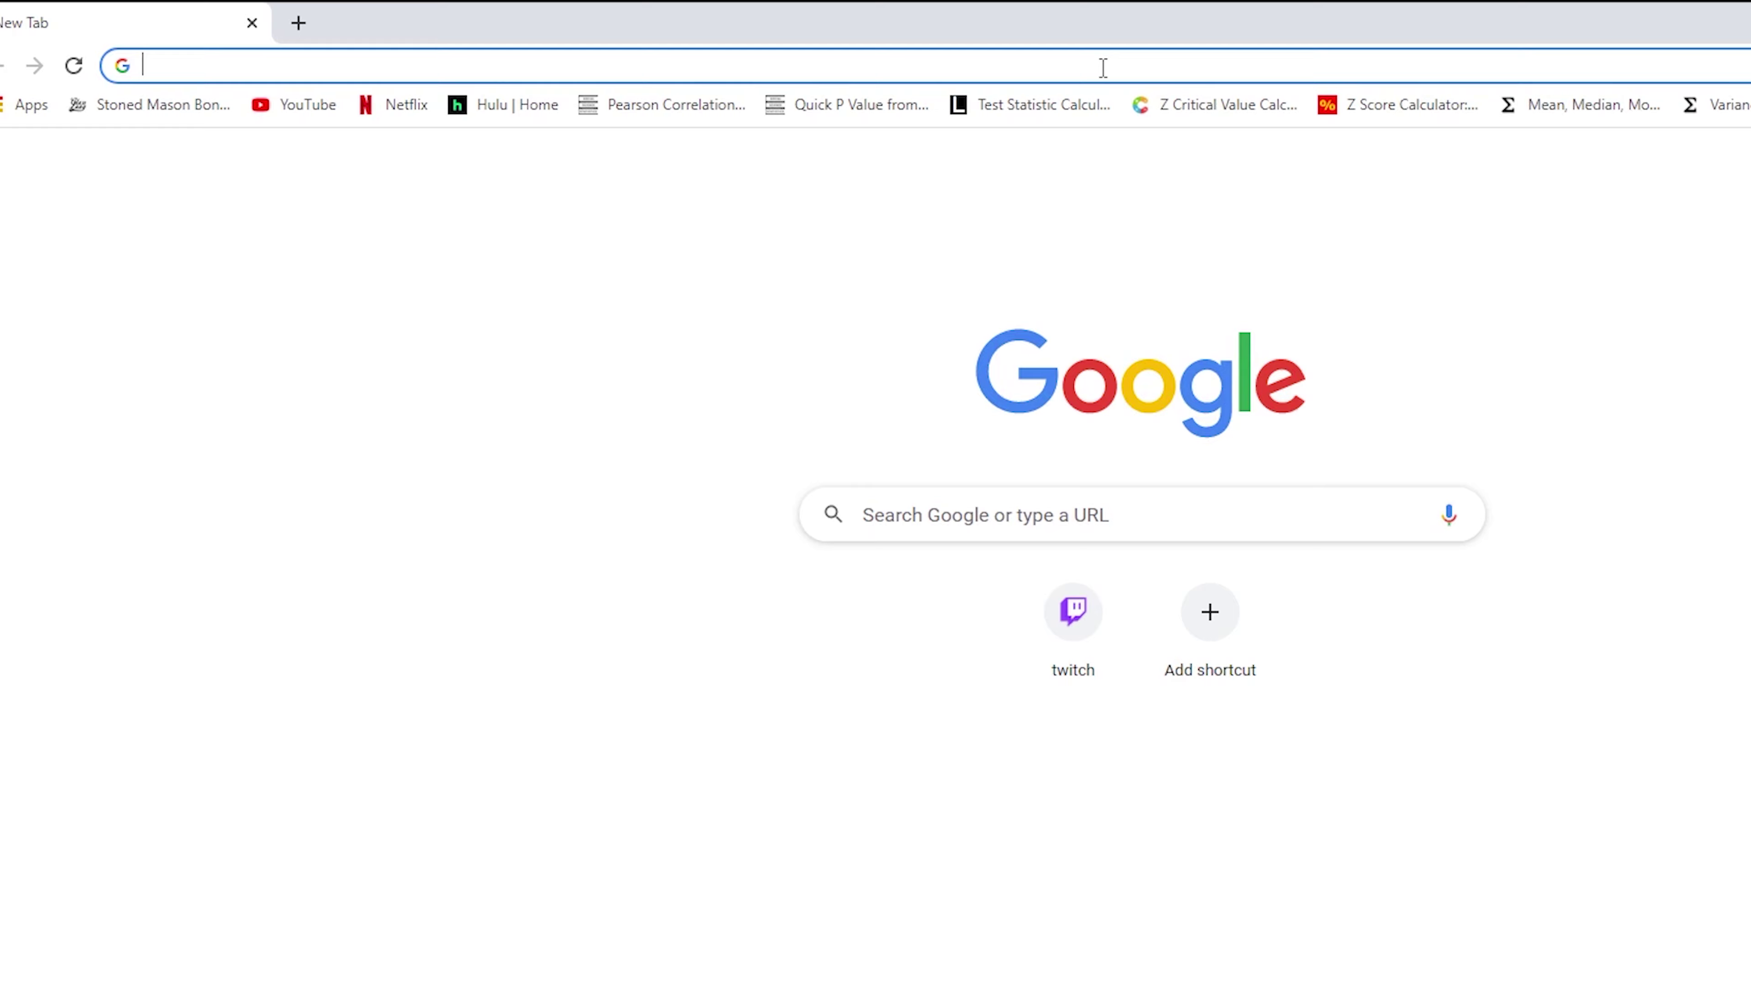
Download the FileZilla Client 3.54.1 64-bit Windows installer from filezilla-project.org.
type("file")
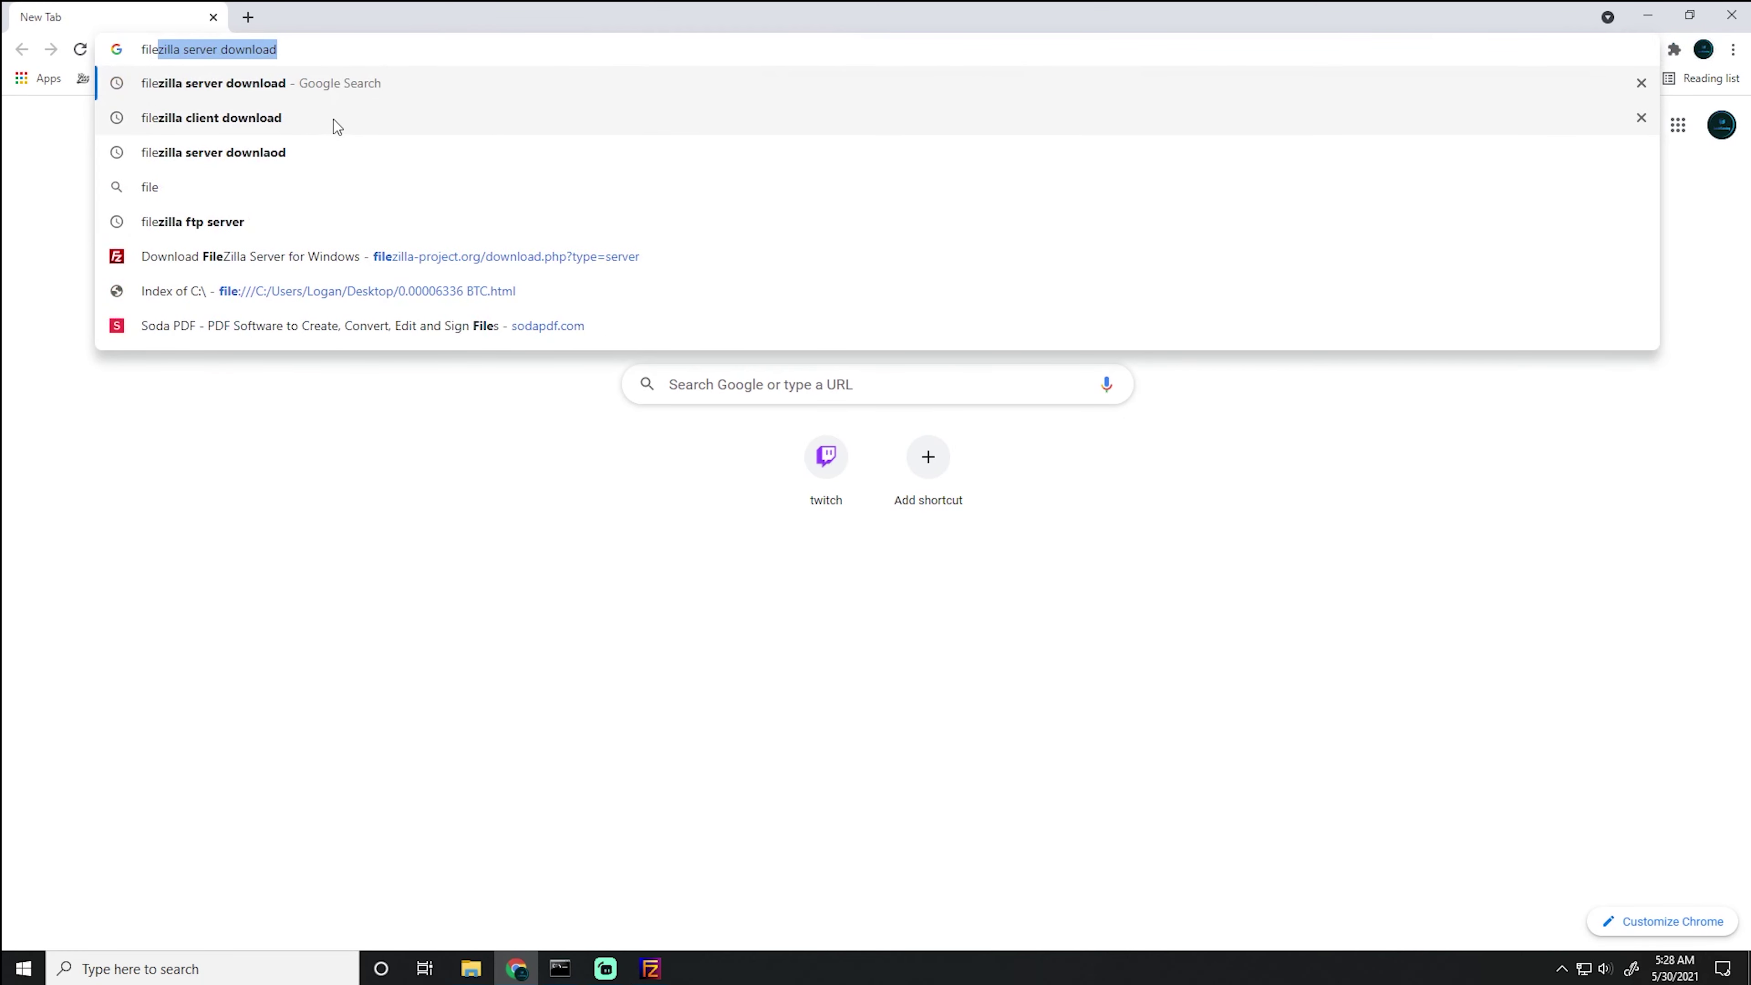
left_click(332, 119)
left_click_drag(882, 14, 1283, 35)
left_click(1294, 572)
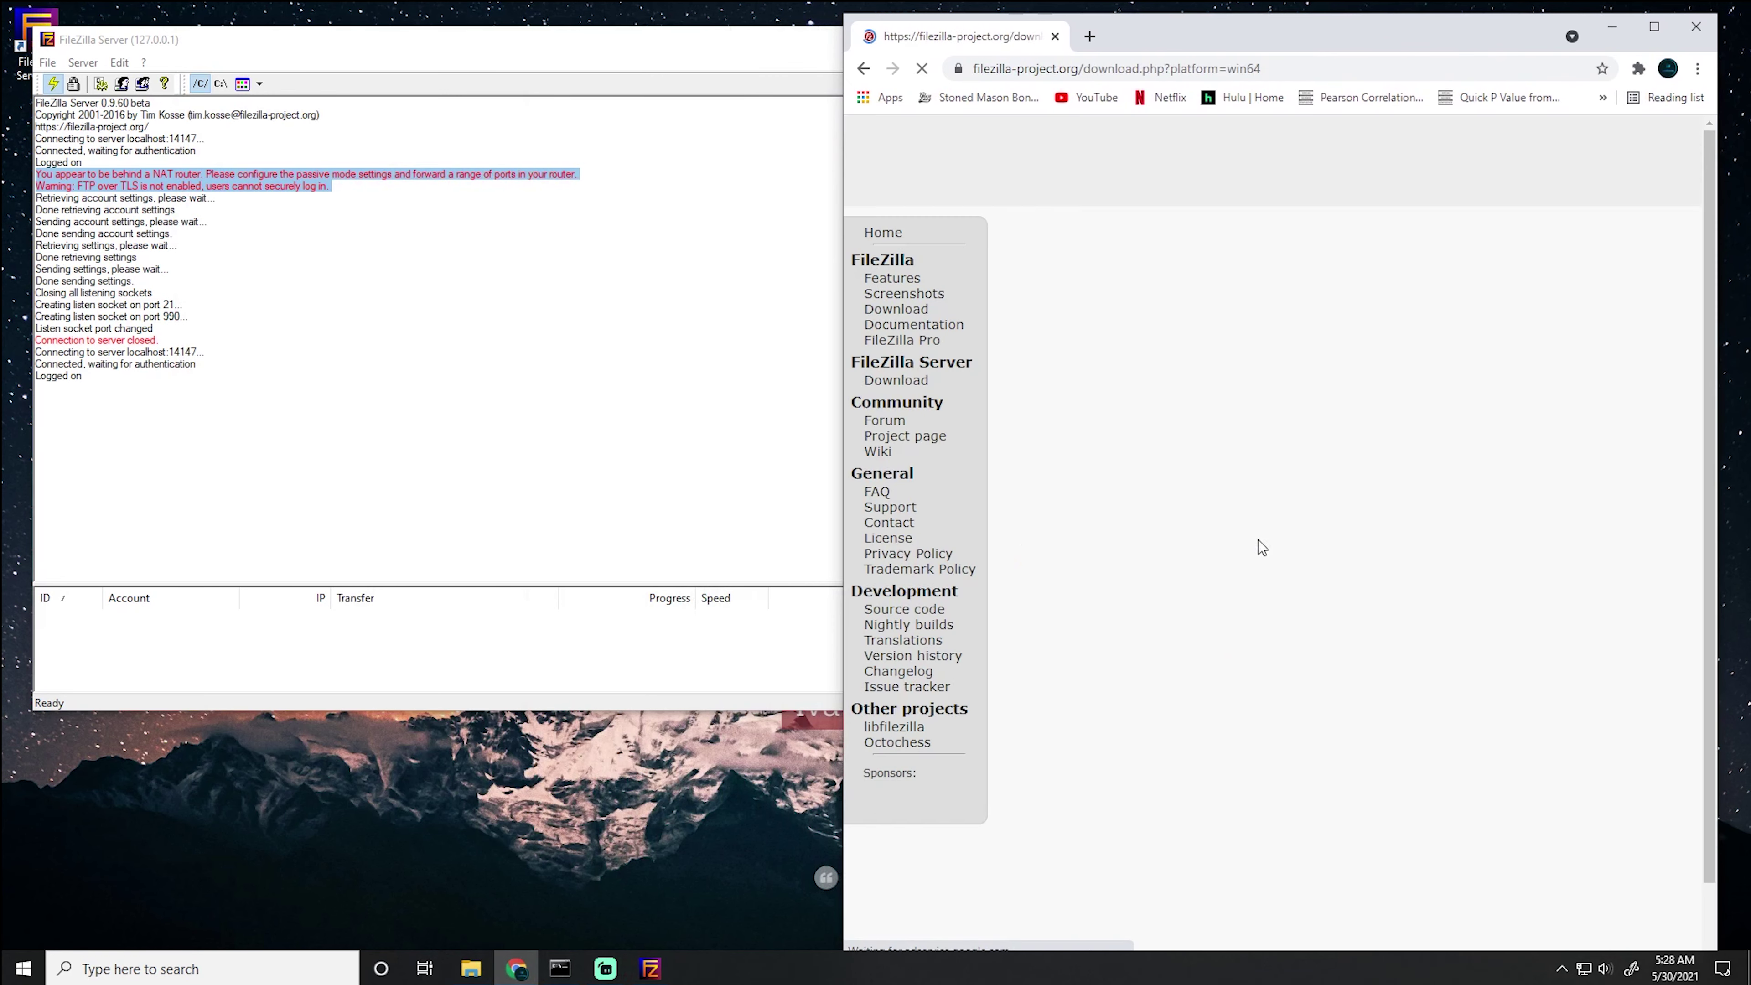
left_click_drag(1179, 15, 1204, 68)
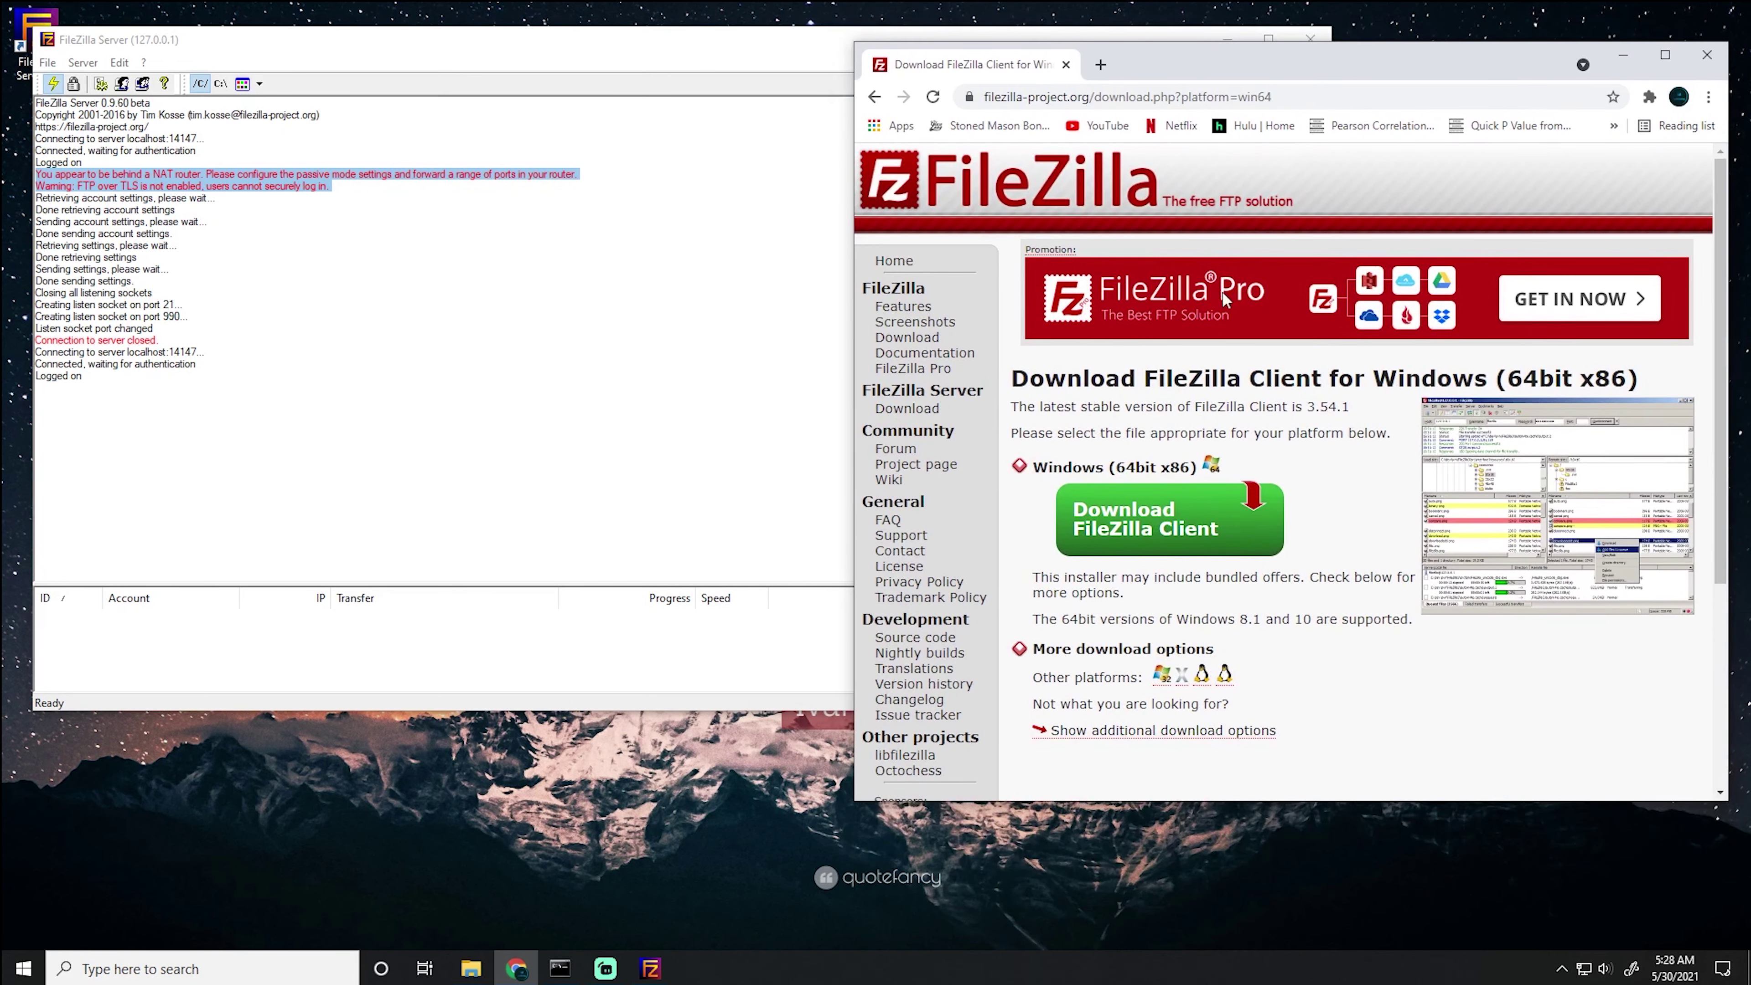
left_click(1170, 521)
left_click(1289, 608)
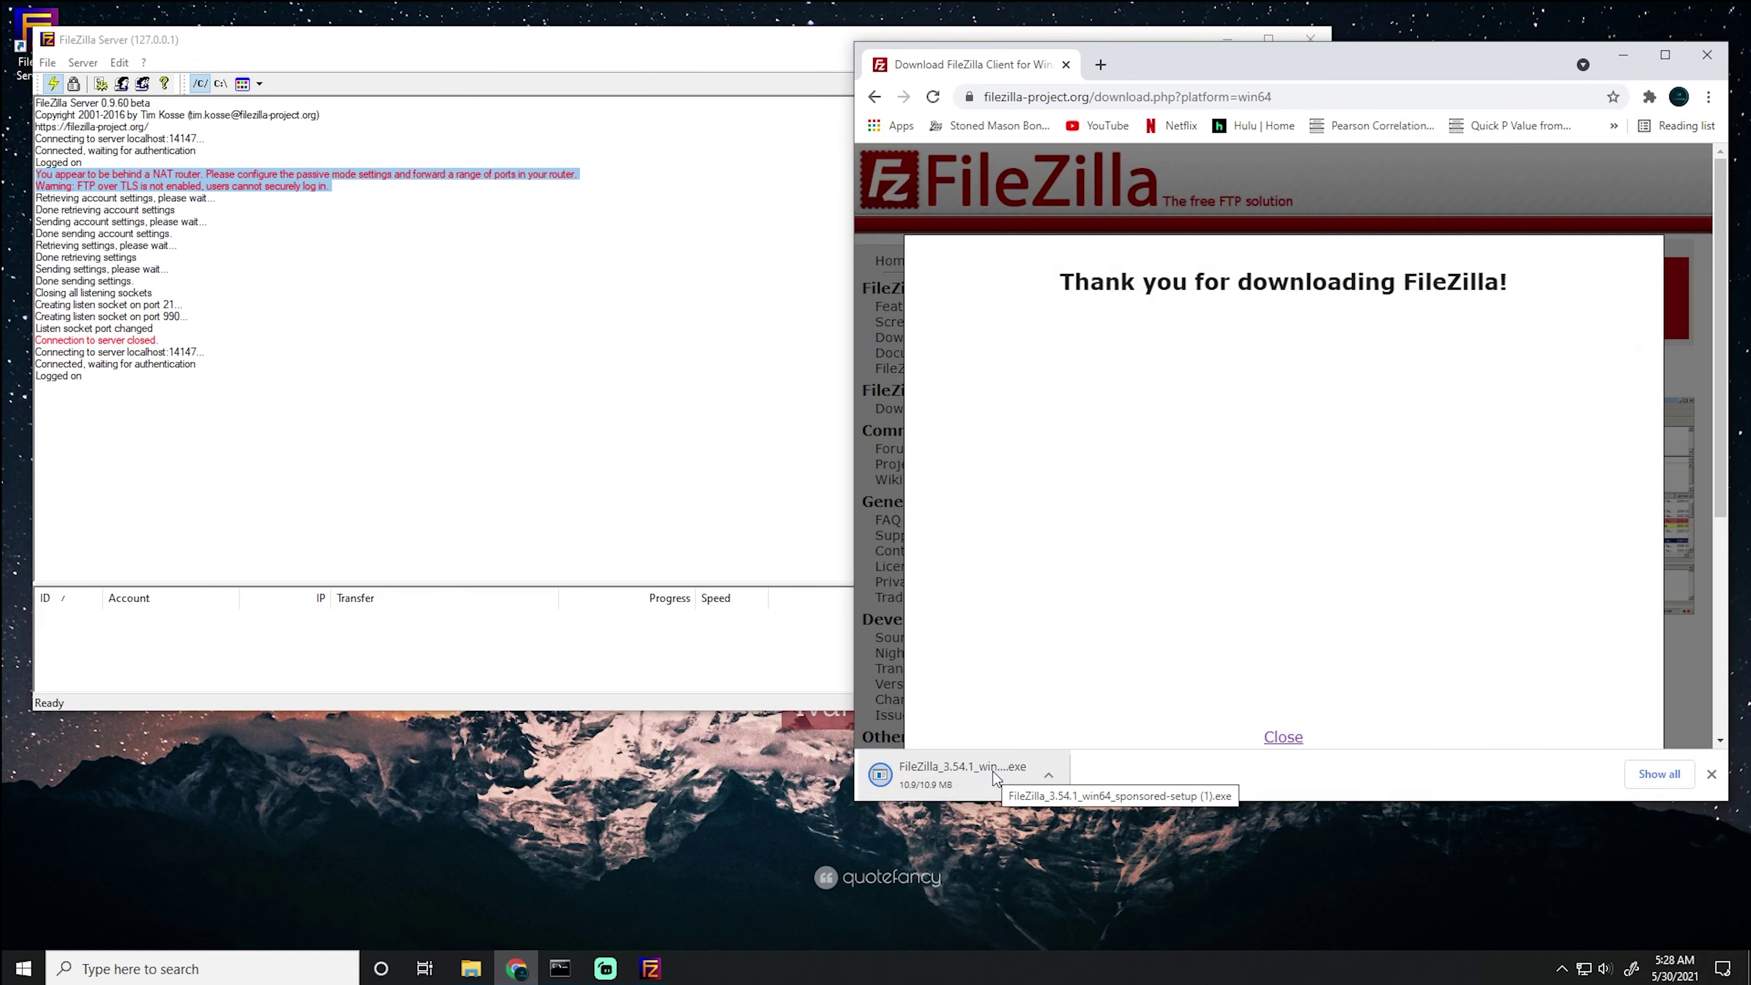
Accept the FileZilla Client 3.54.1 license and decline the optional Adaware offer.
left_click(1621, 61)
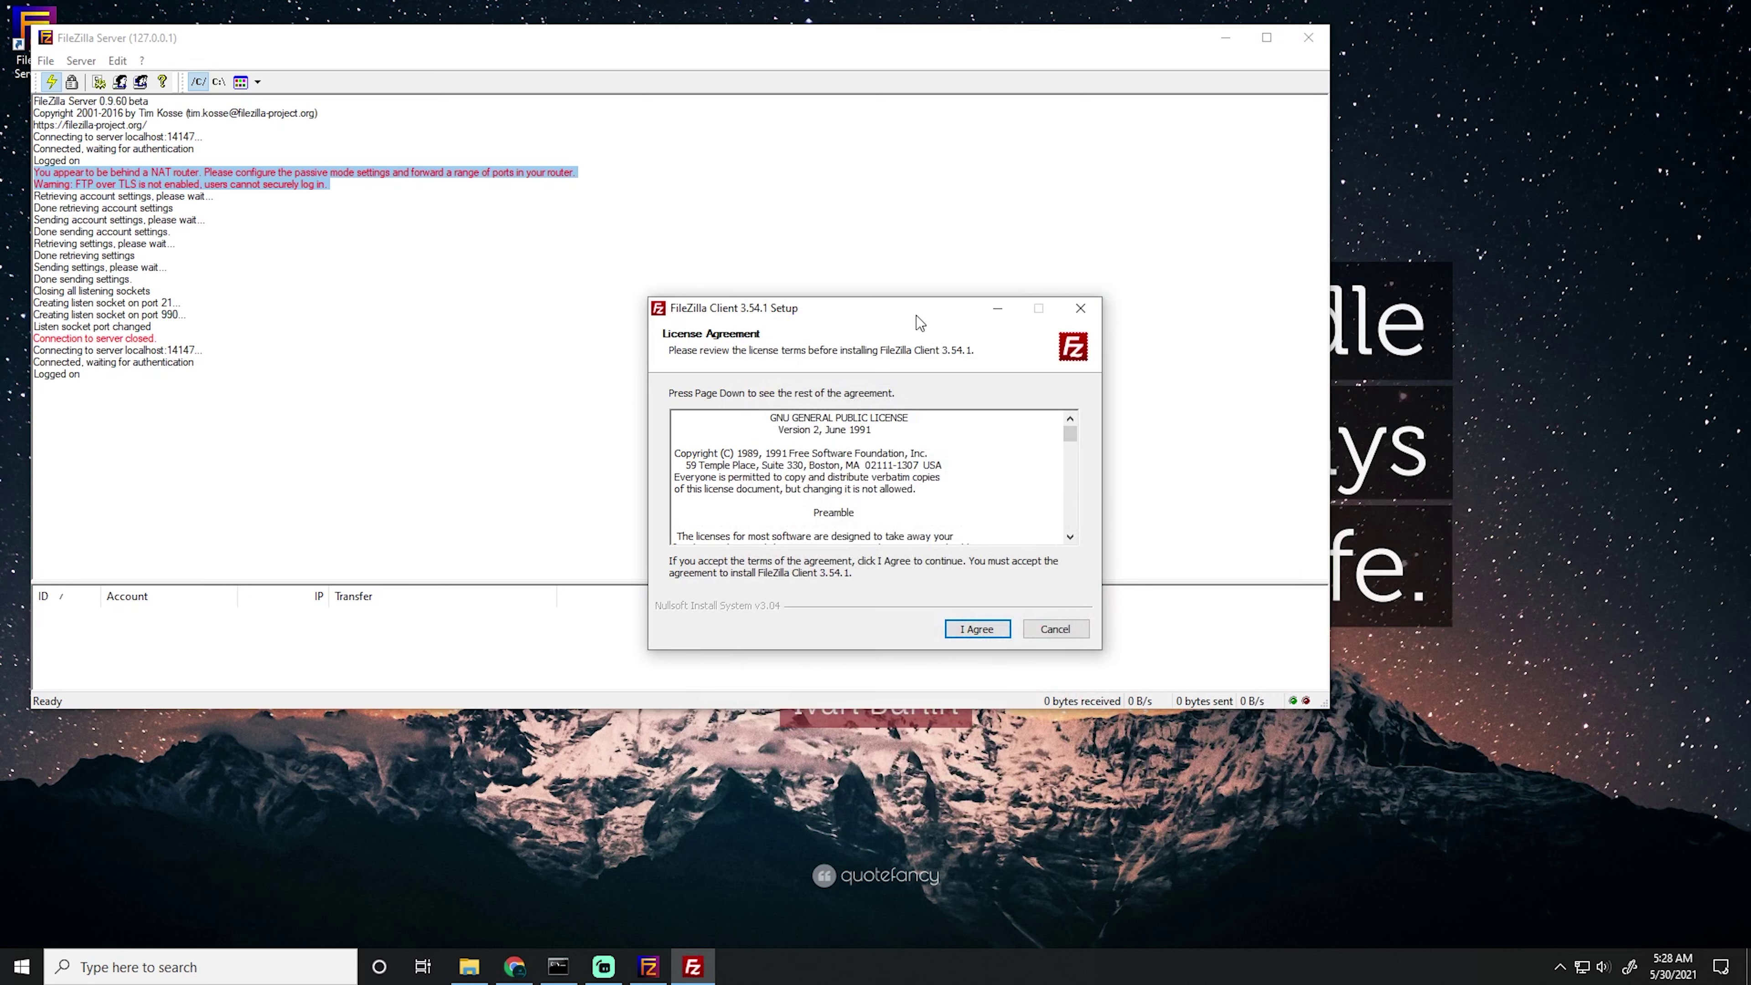
left_click_drag(919, 321, 1399, 148)
left_click(1465, 457)
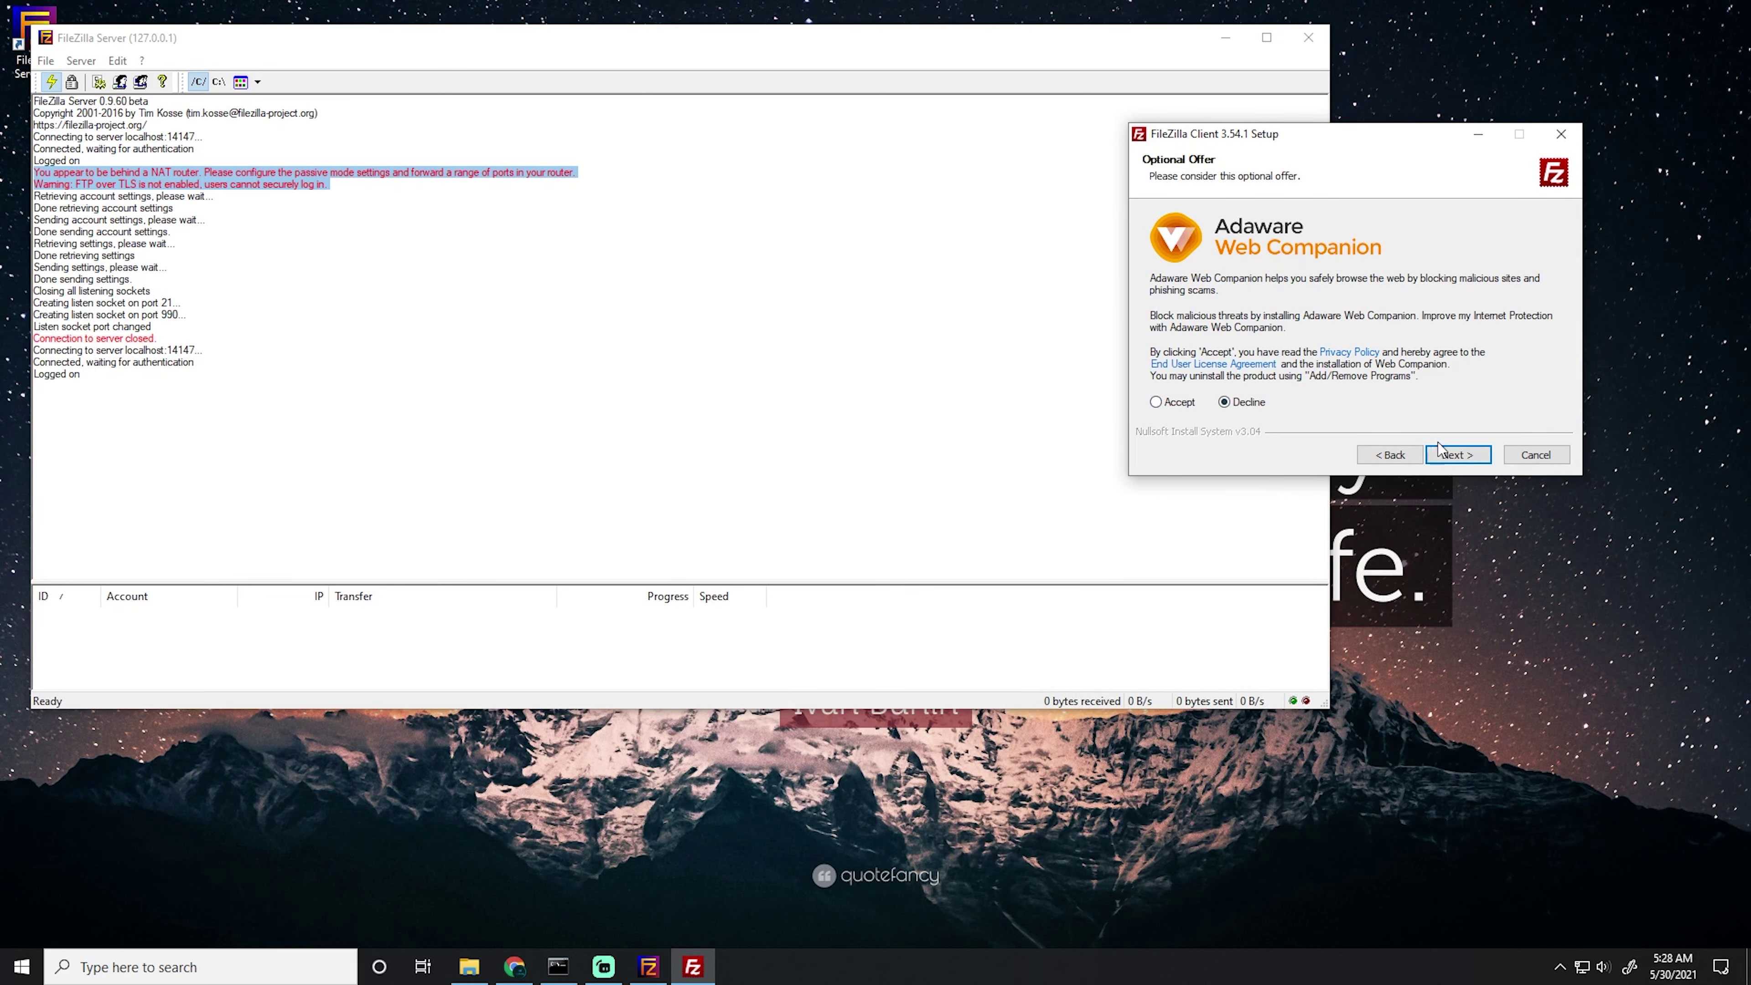
left_click(1457, 455)
Install with default options, components and location, then finish and launch FileZilla Client.
left_click(1458, 455)
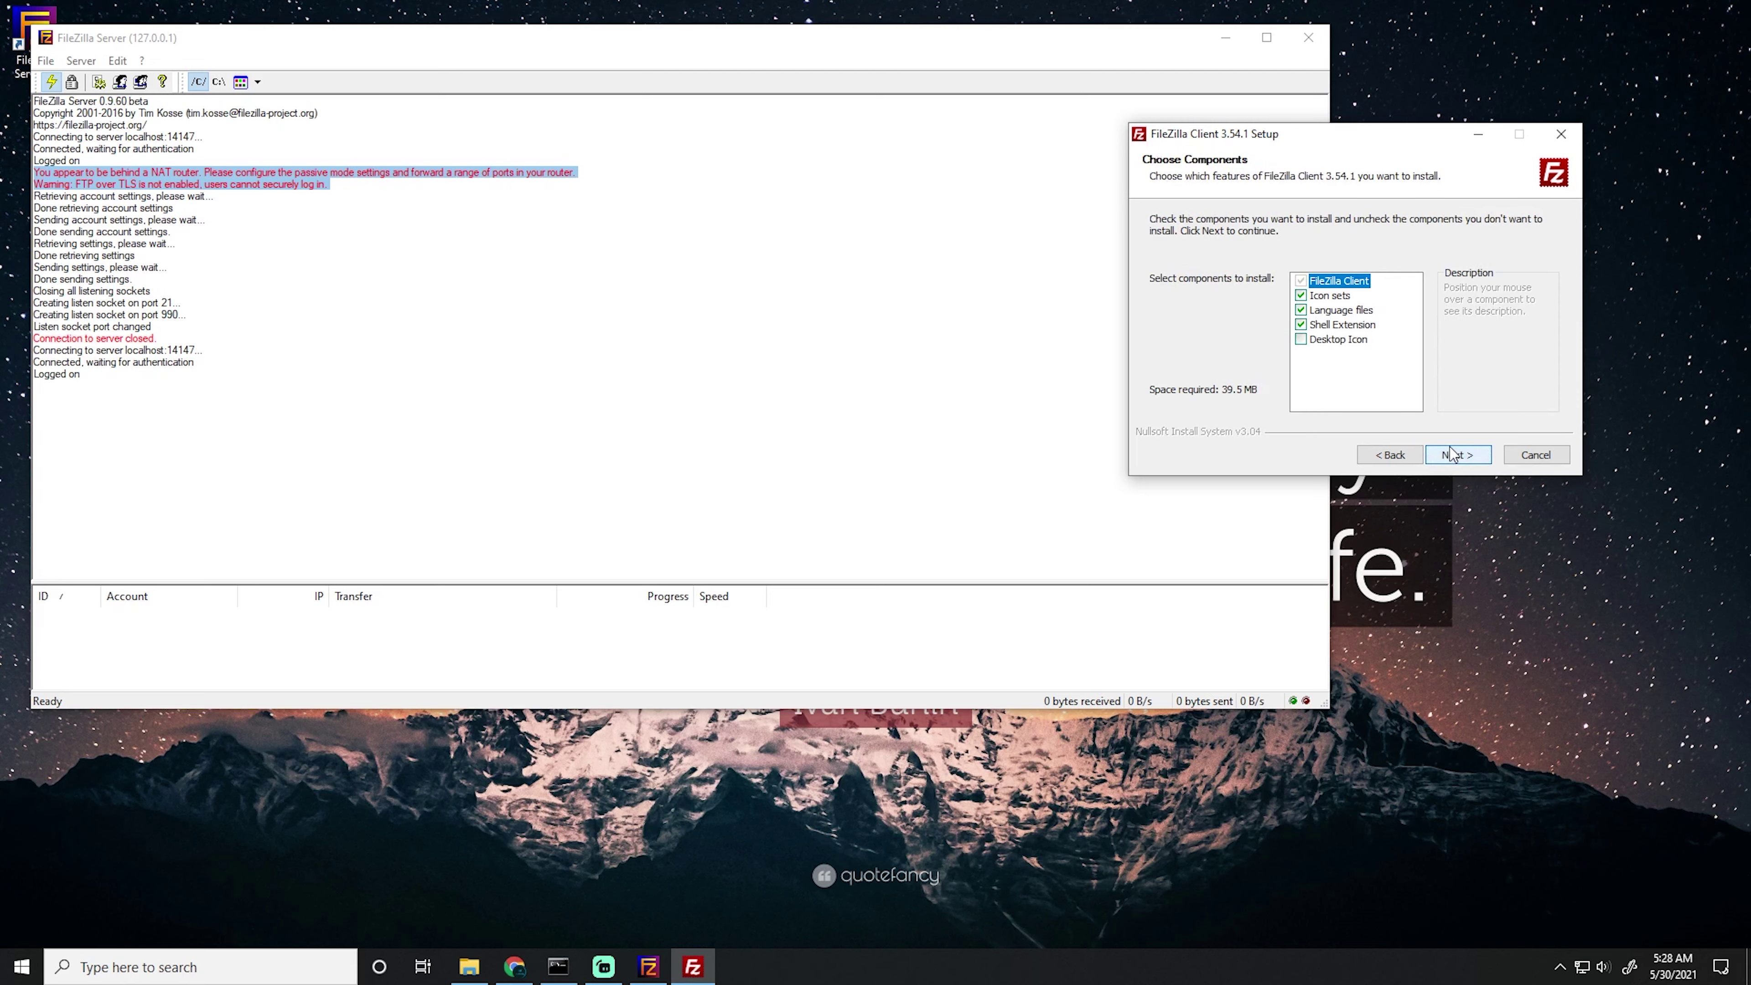
left_click(1456, 455)
left_click(1452, 454)
left_click(1451, 453)
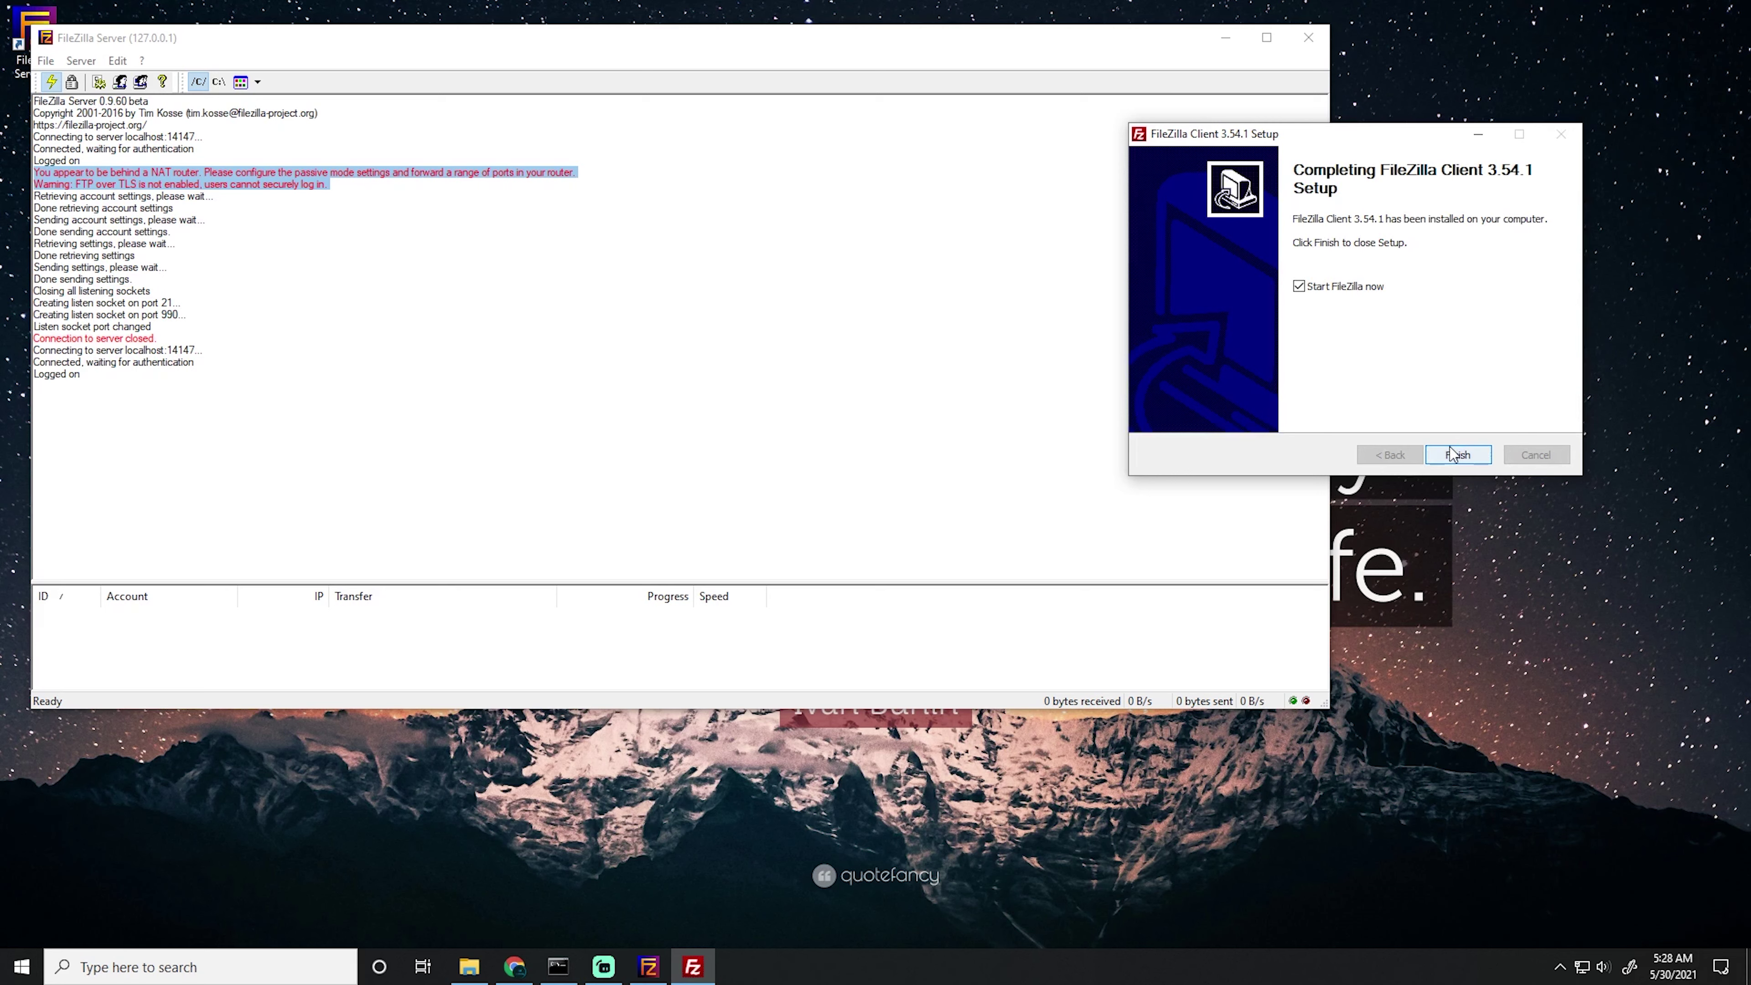
left_click(1454, 454)
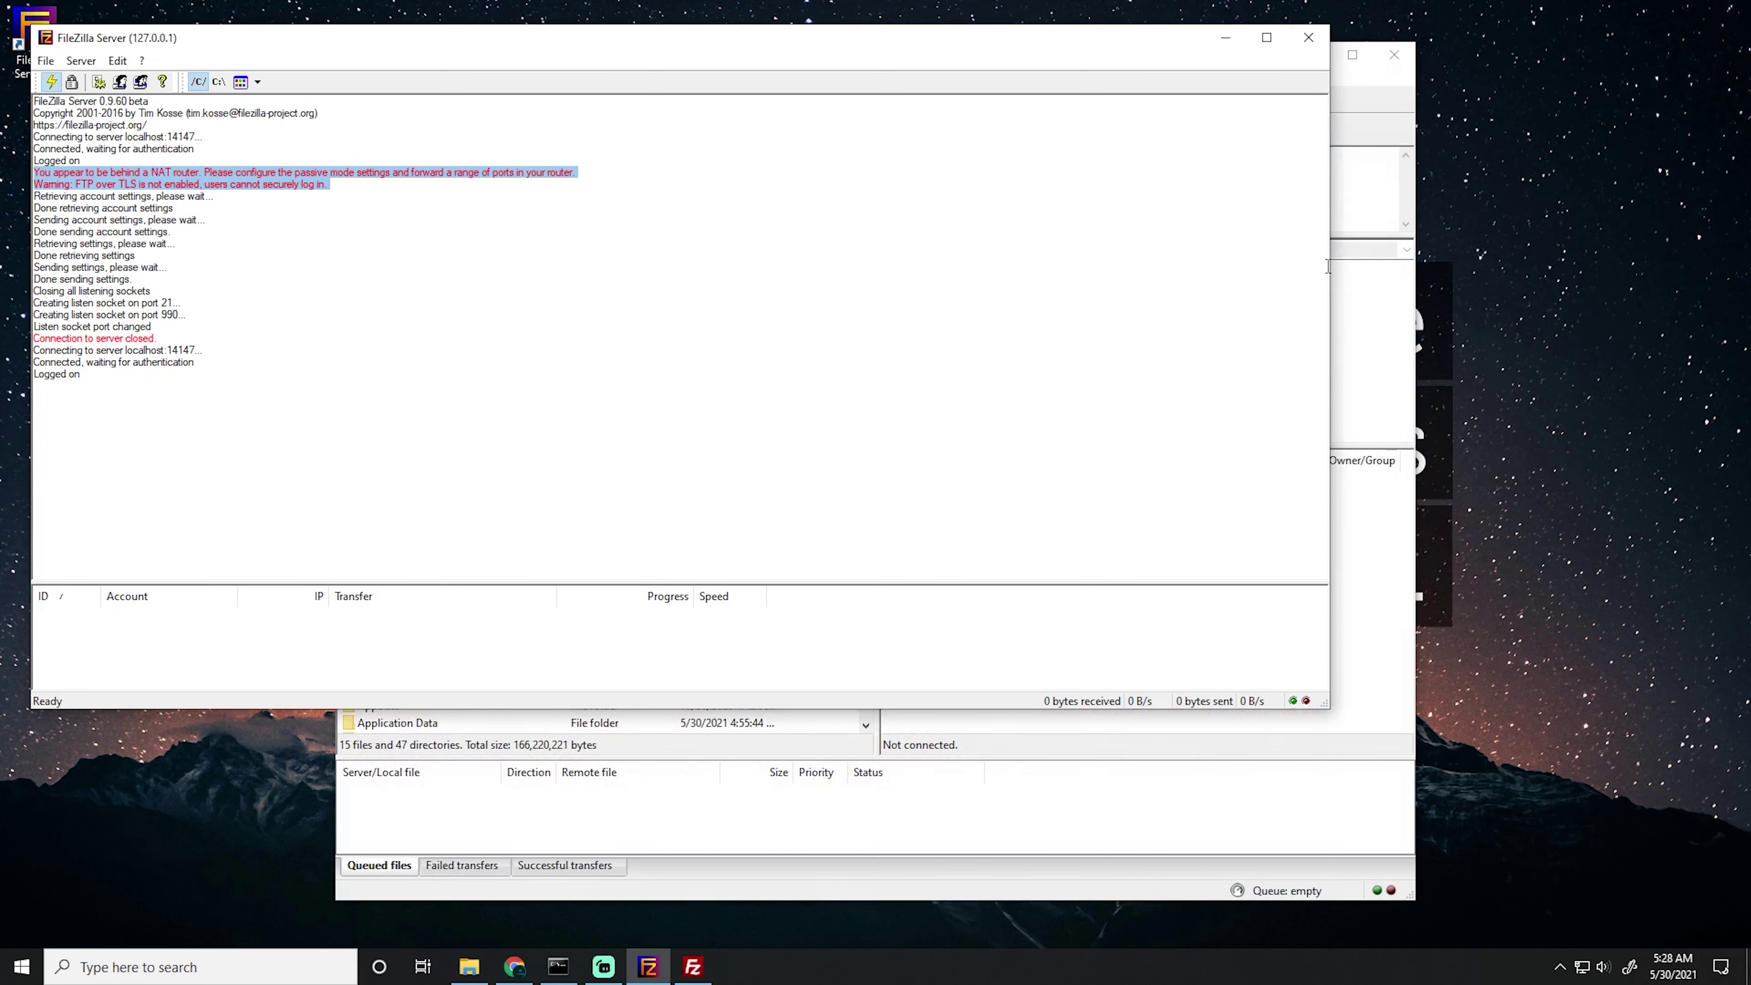
Quickconnect the client to localhost over TLS, replacing the old connection, and check the server's session list.
left_click_drag(1329, 267, 651, 268)
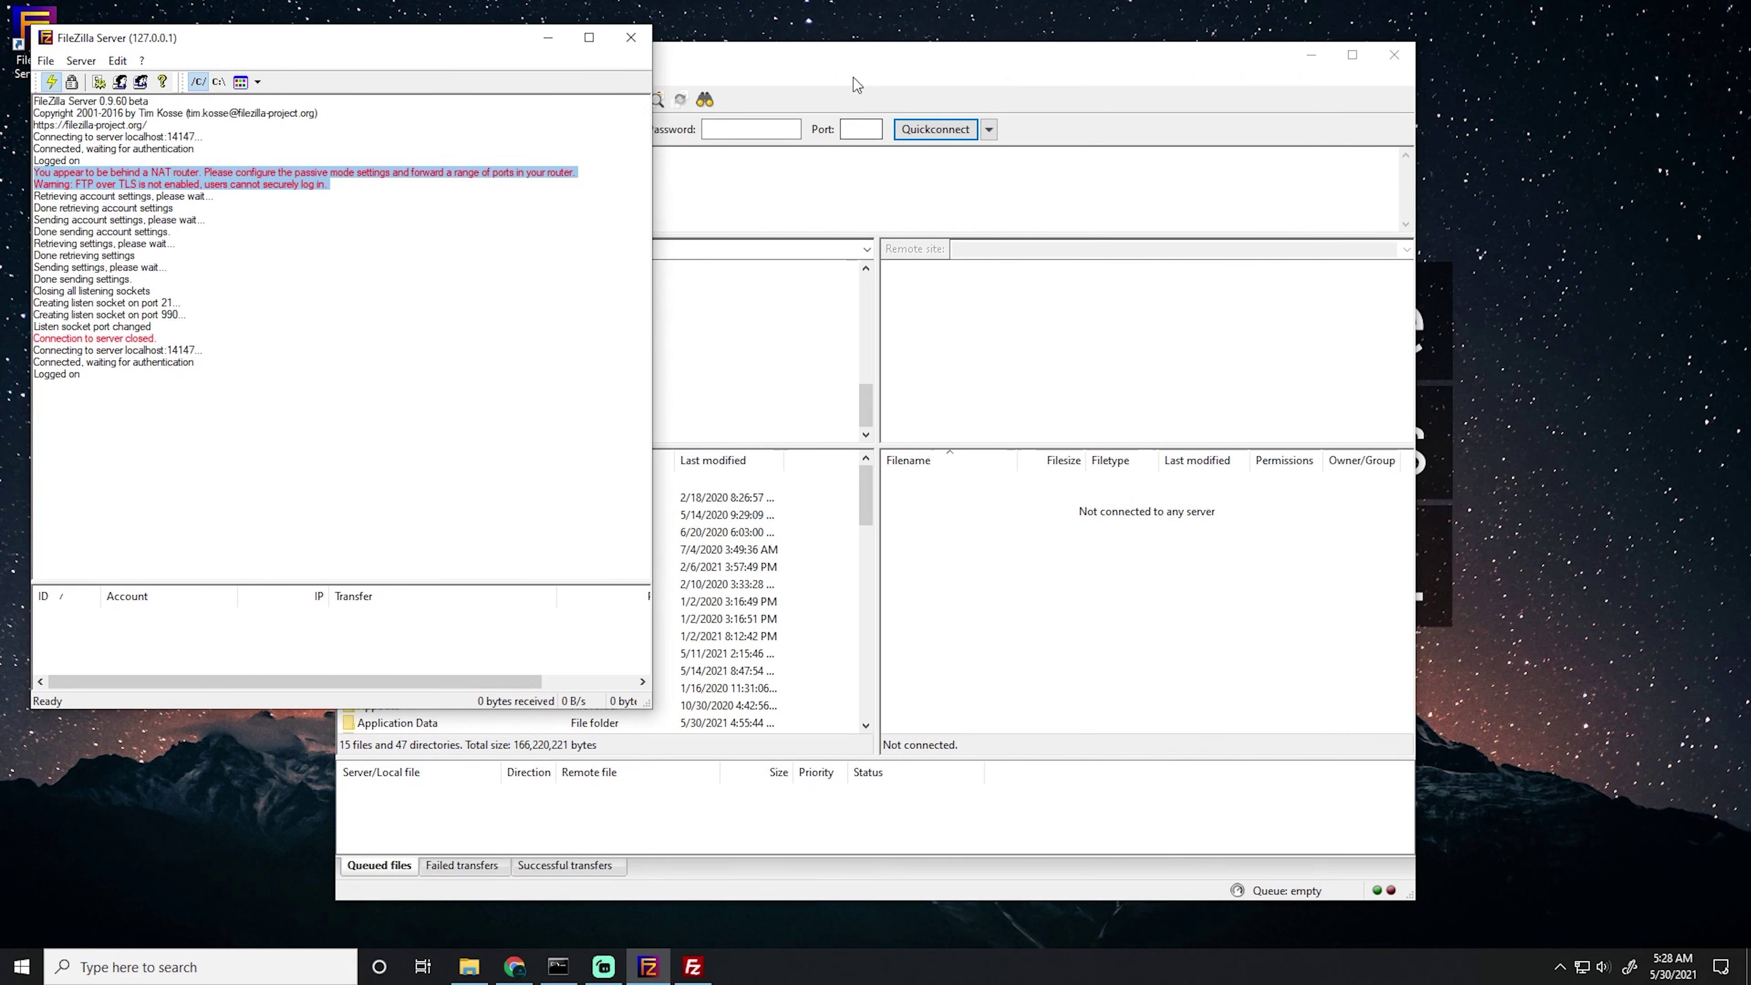
left_click(862, 60)
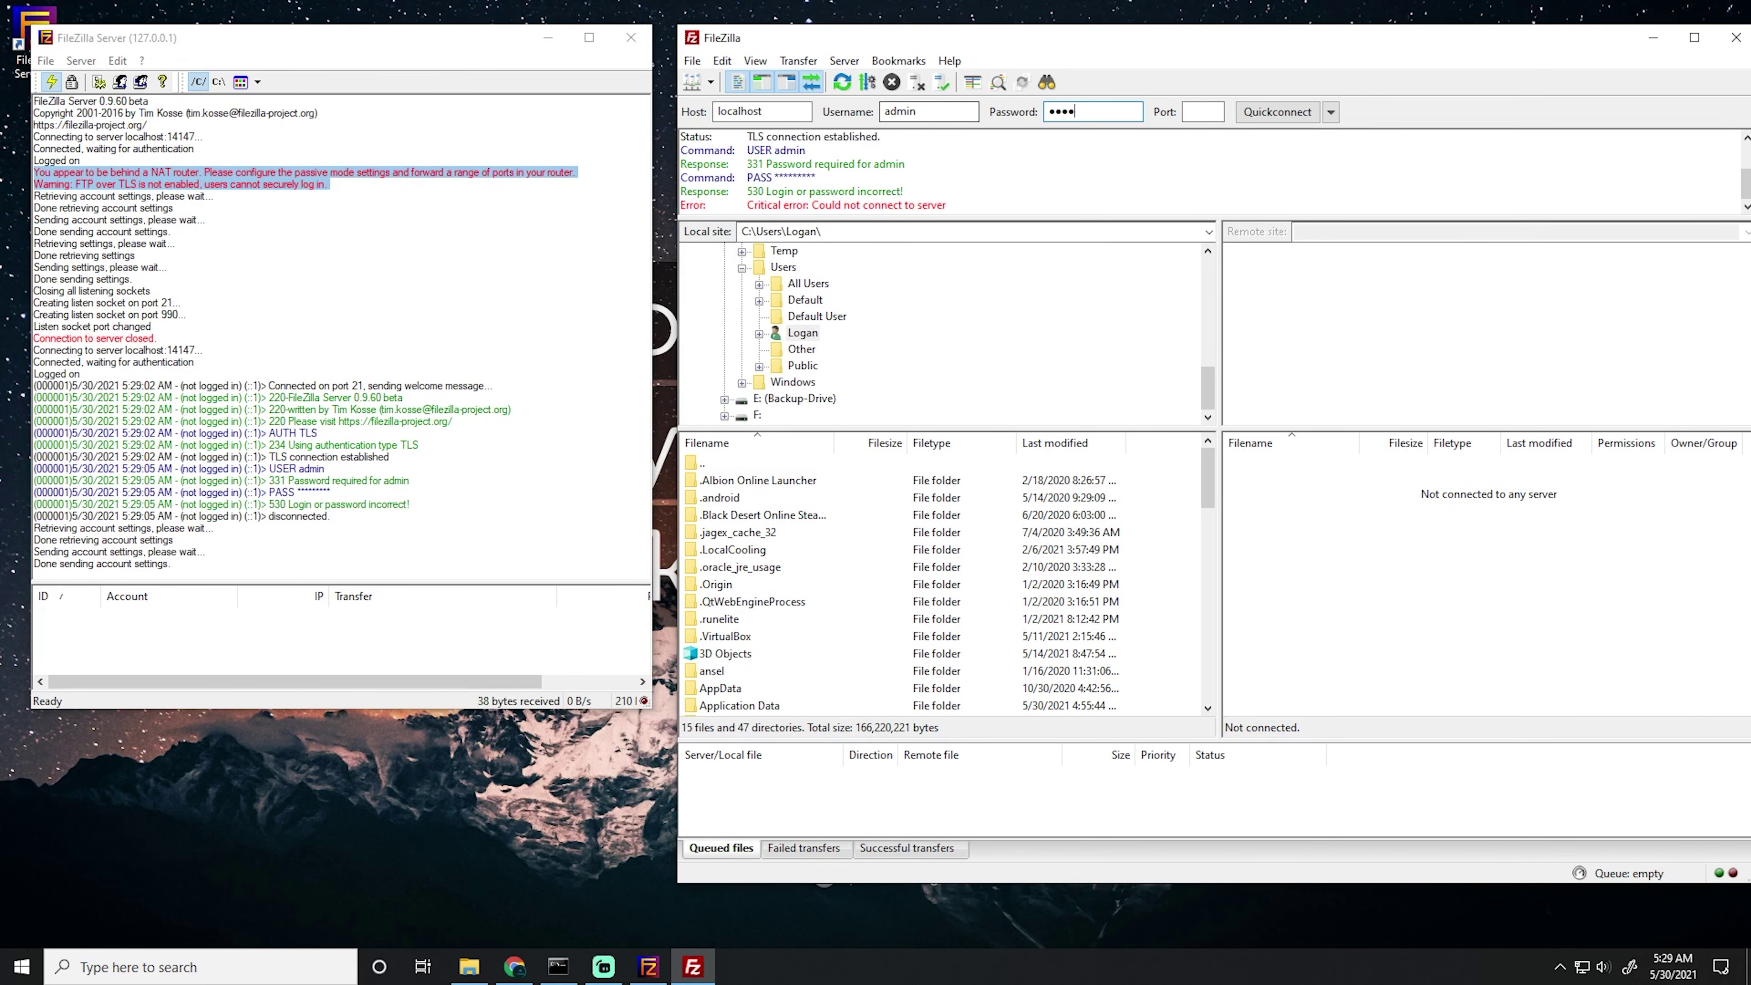
left_click(1277, 111)
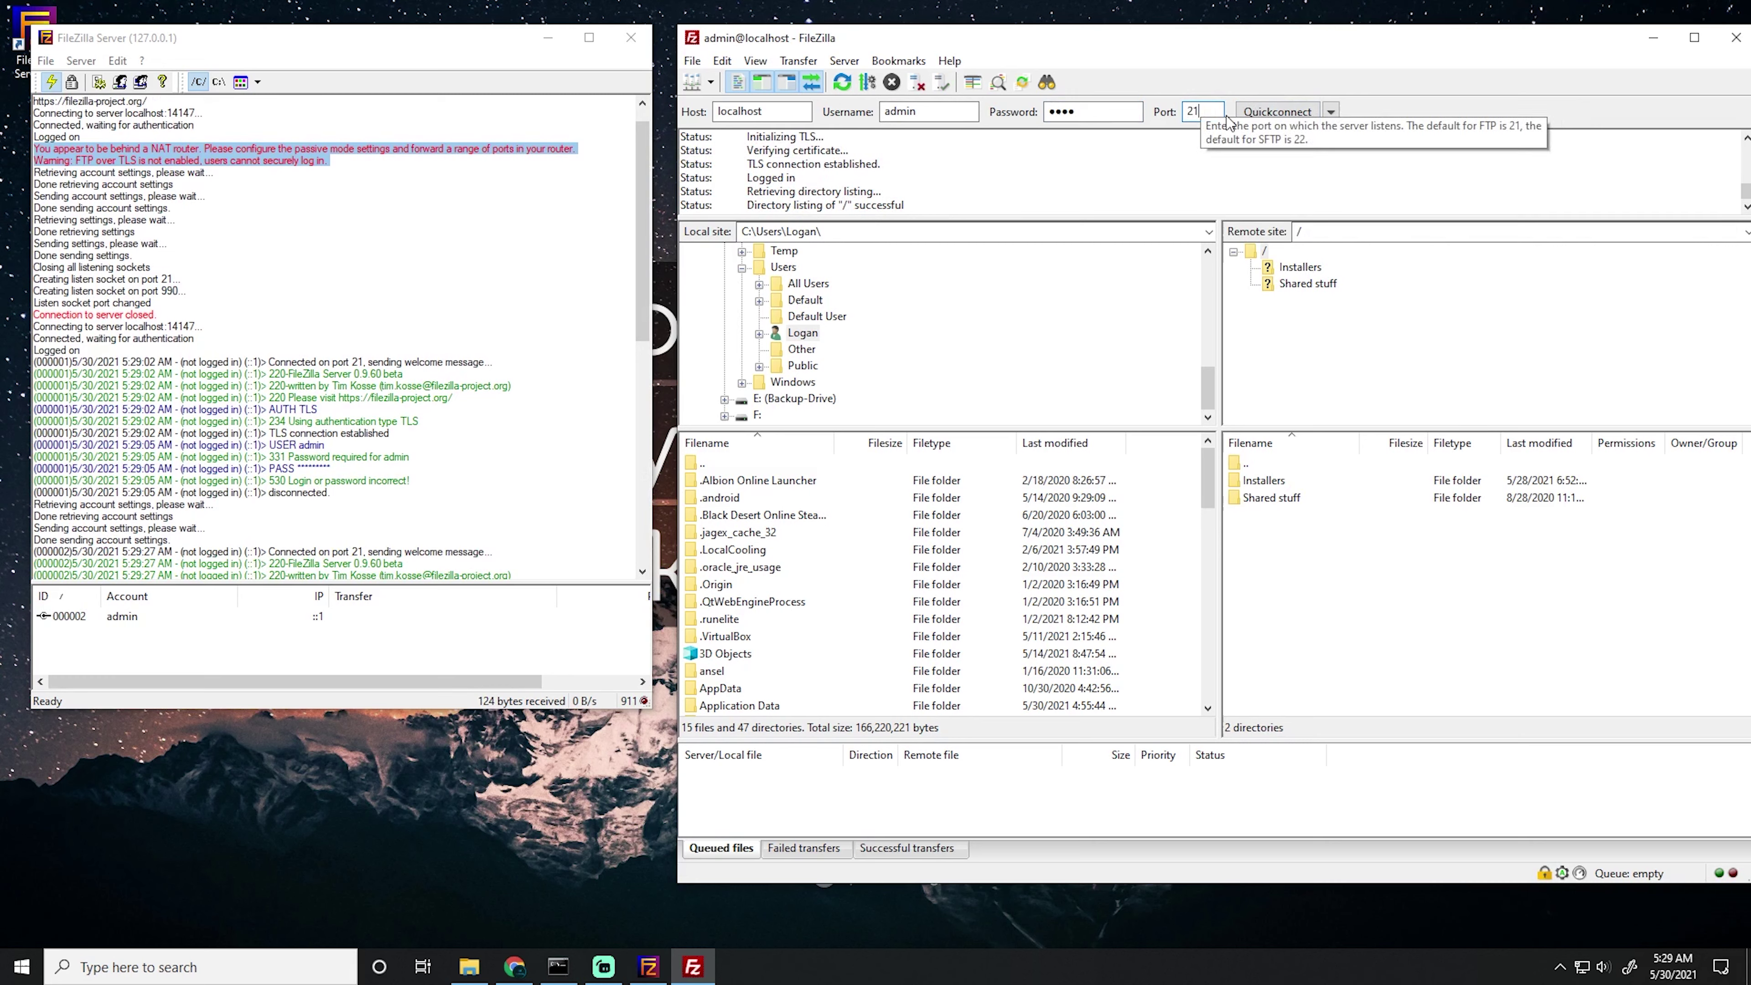
left_click(1277, 112)
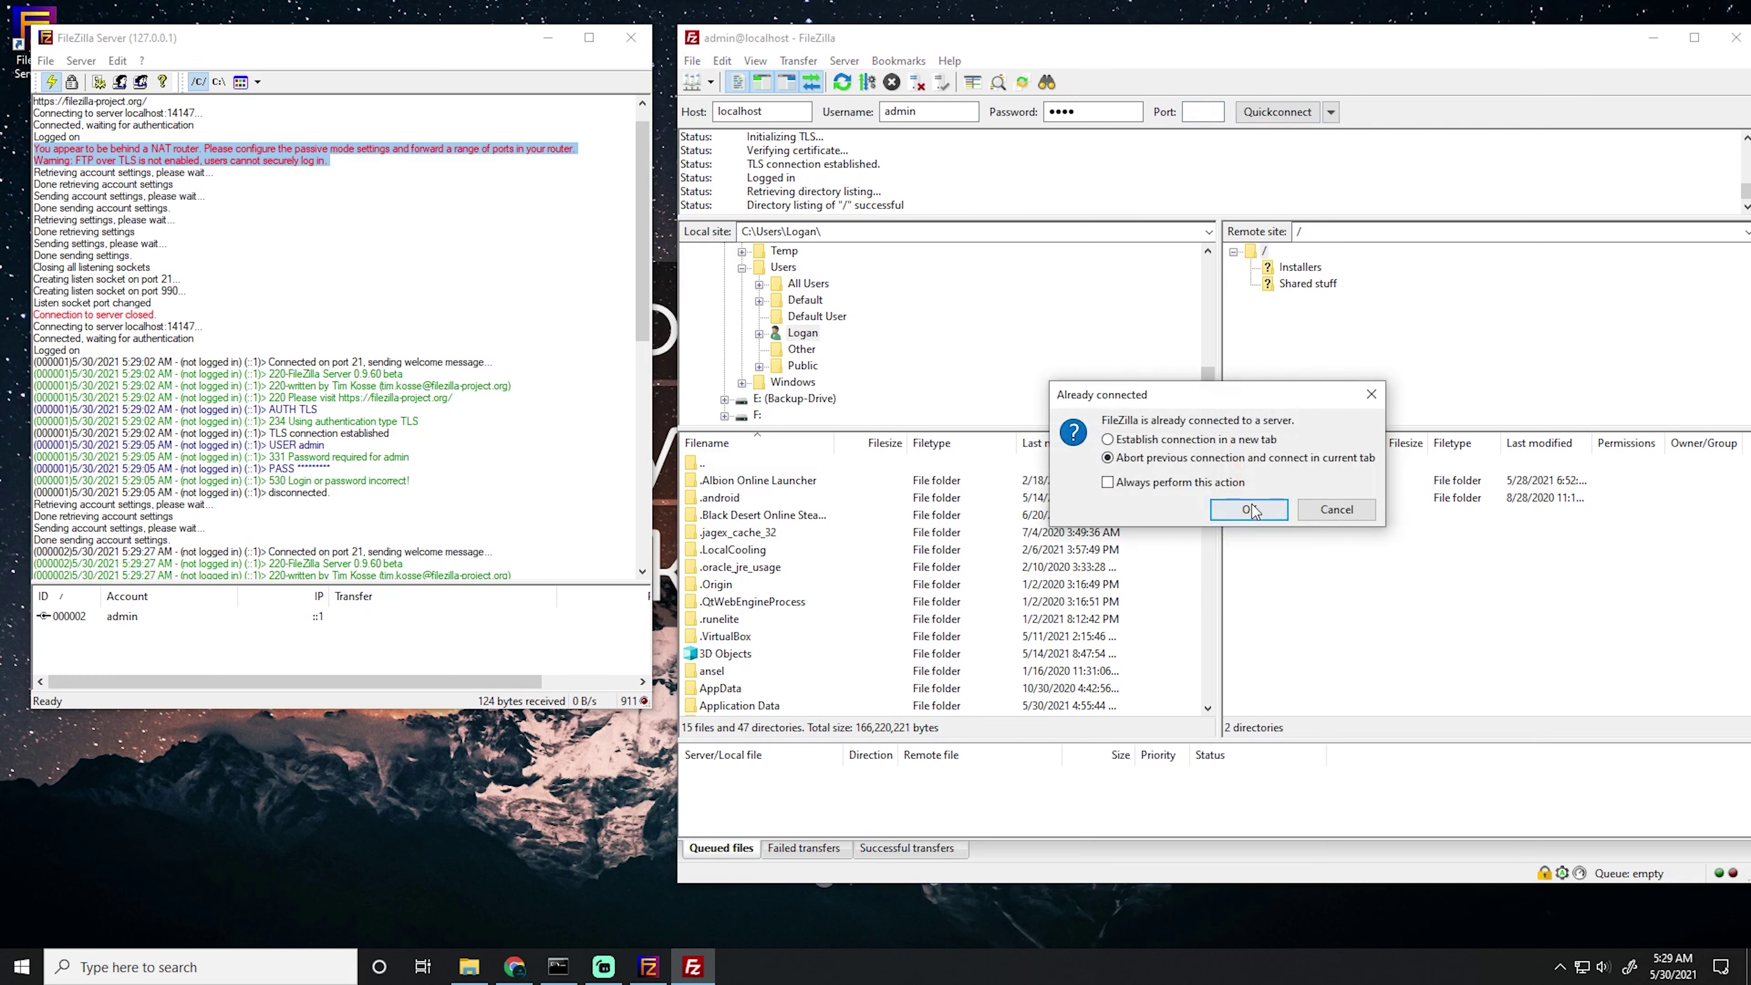
left_click(1251, 509)
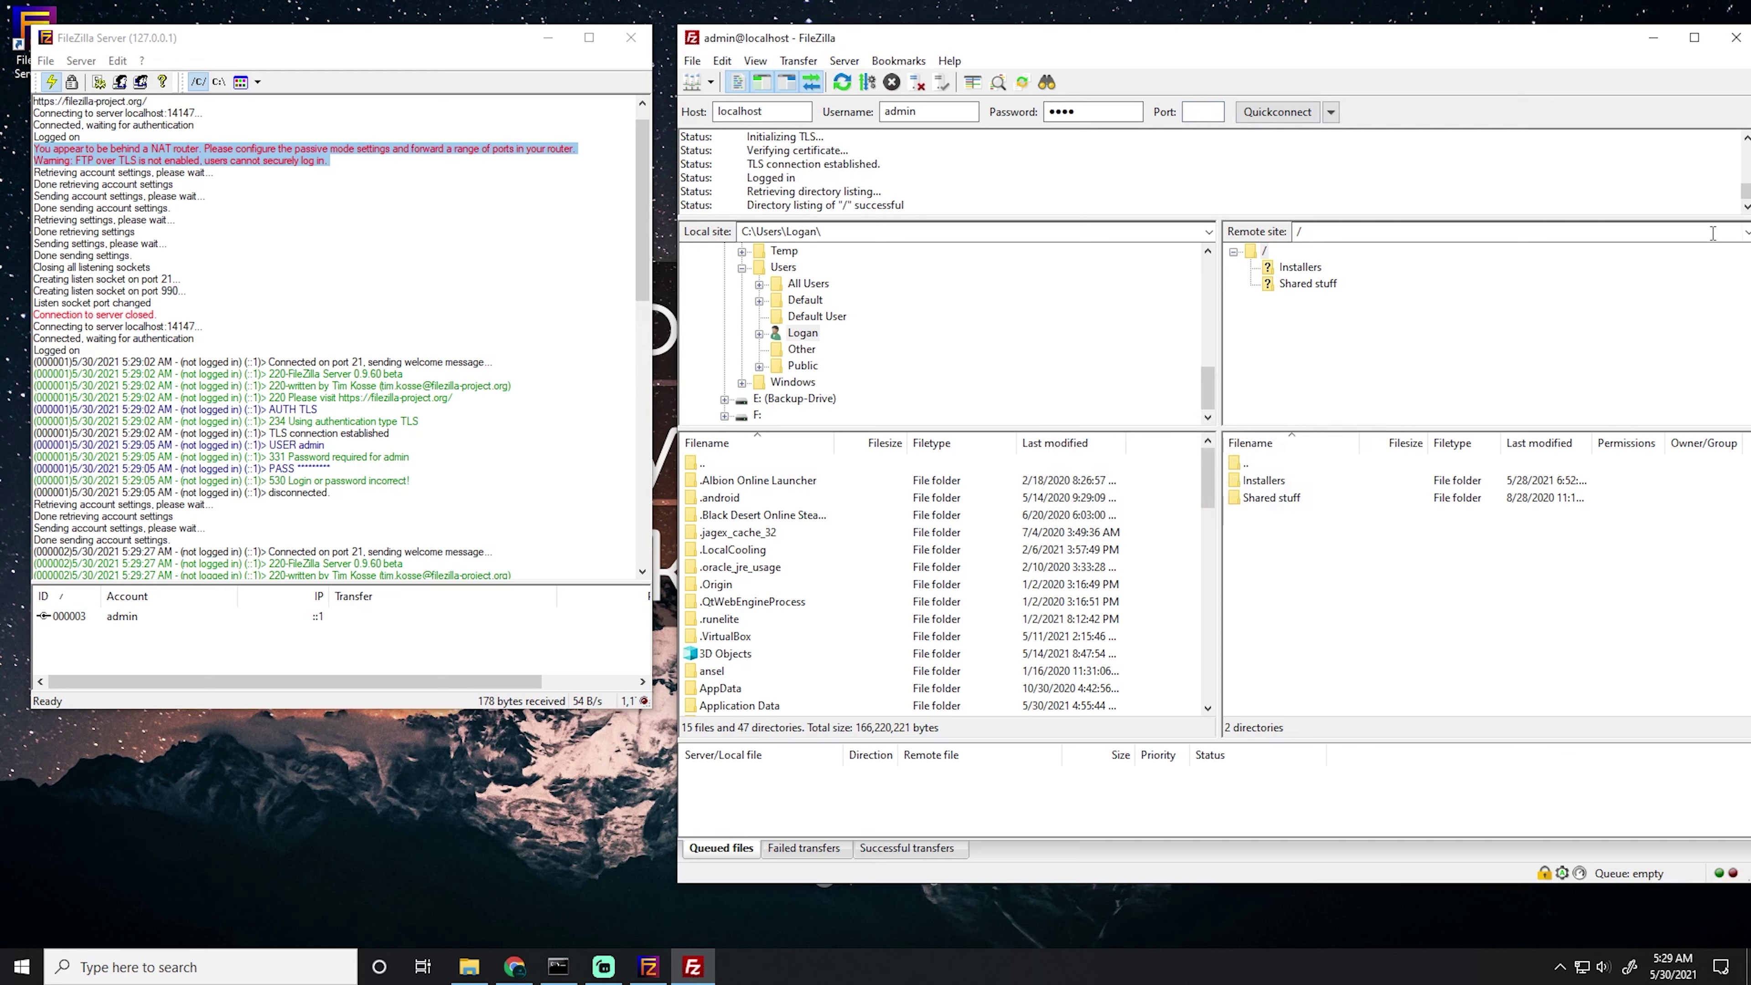
left_click(119, 621)
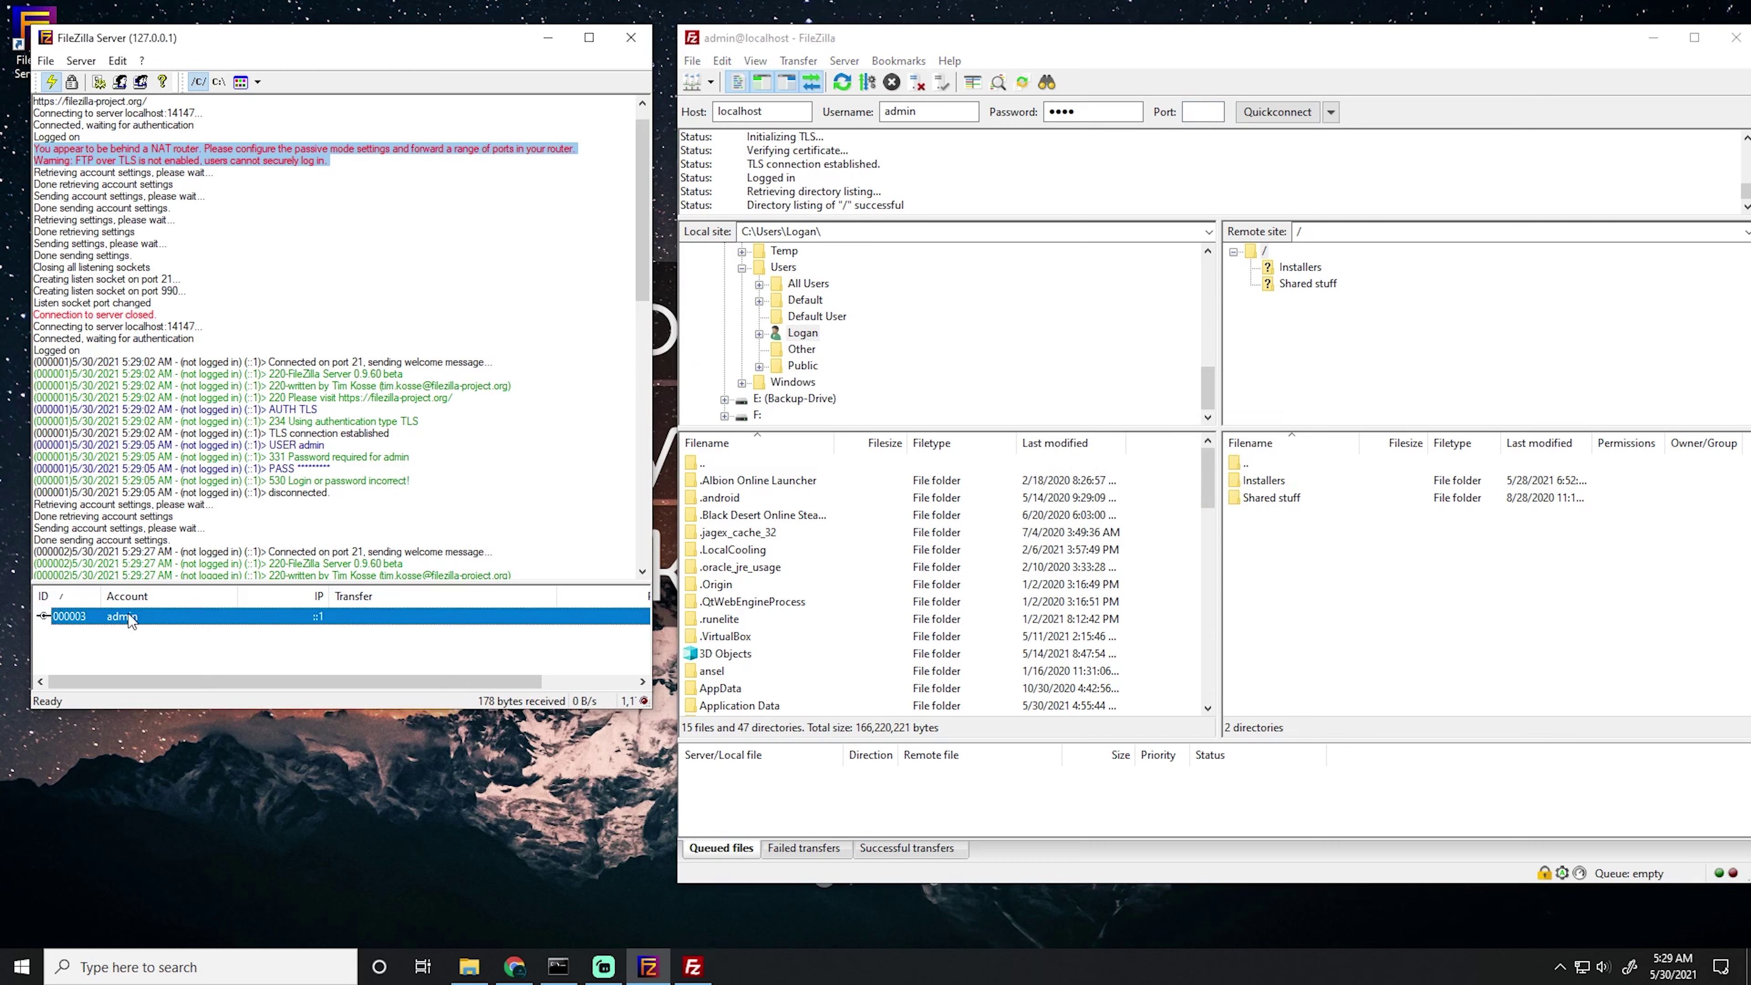
left_click_drag(224, 681, 188, 677)
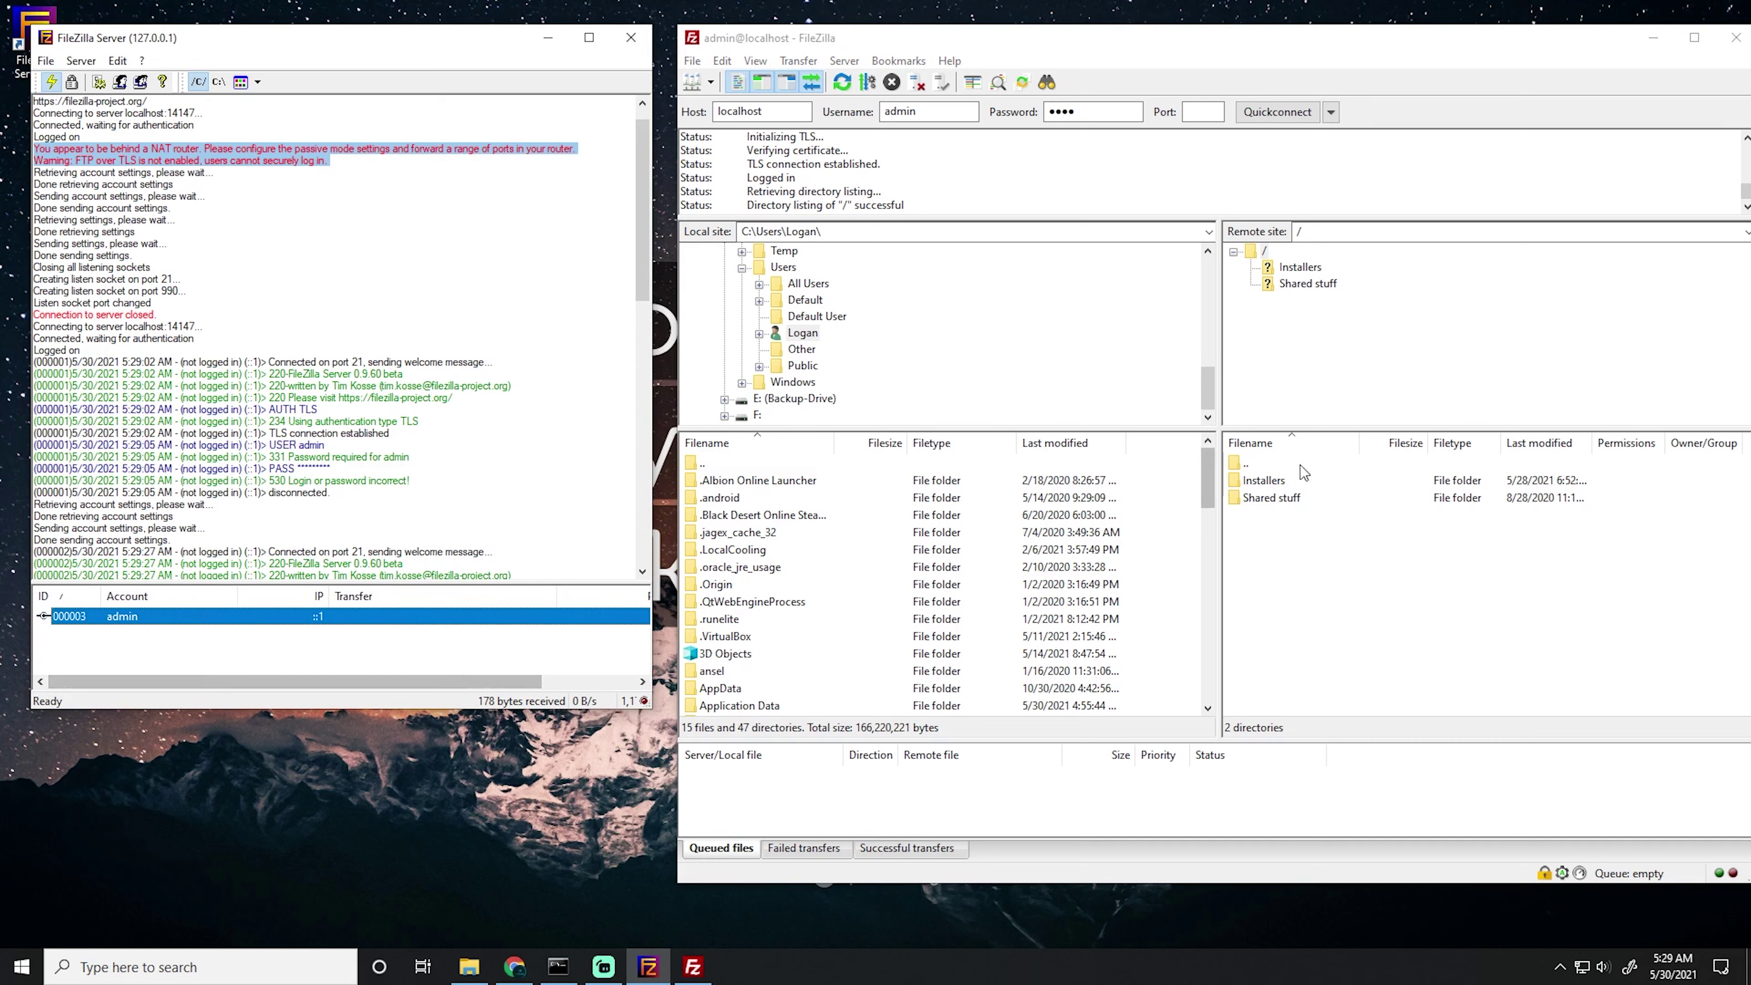
left_click(1312, 273)
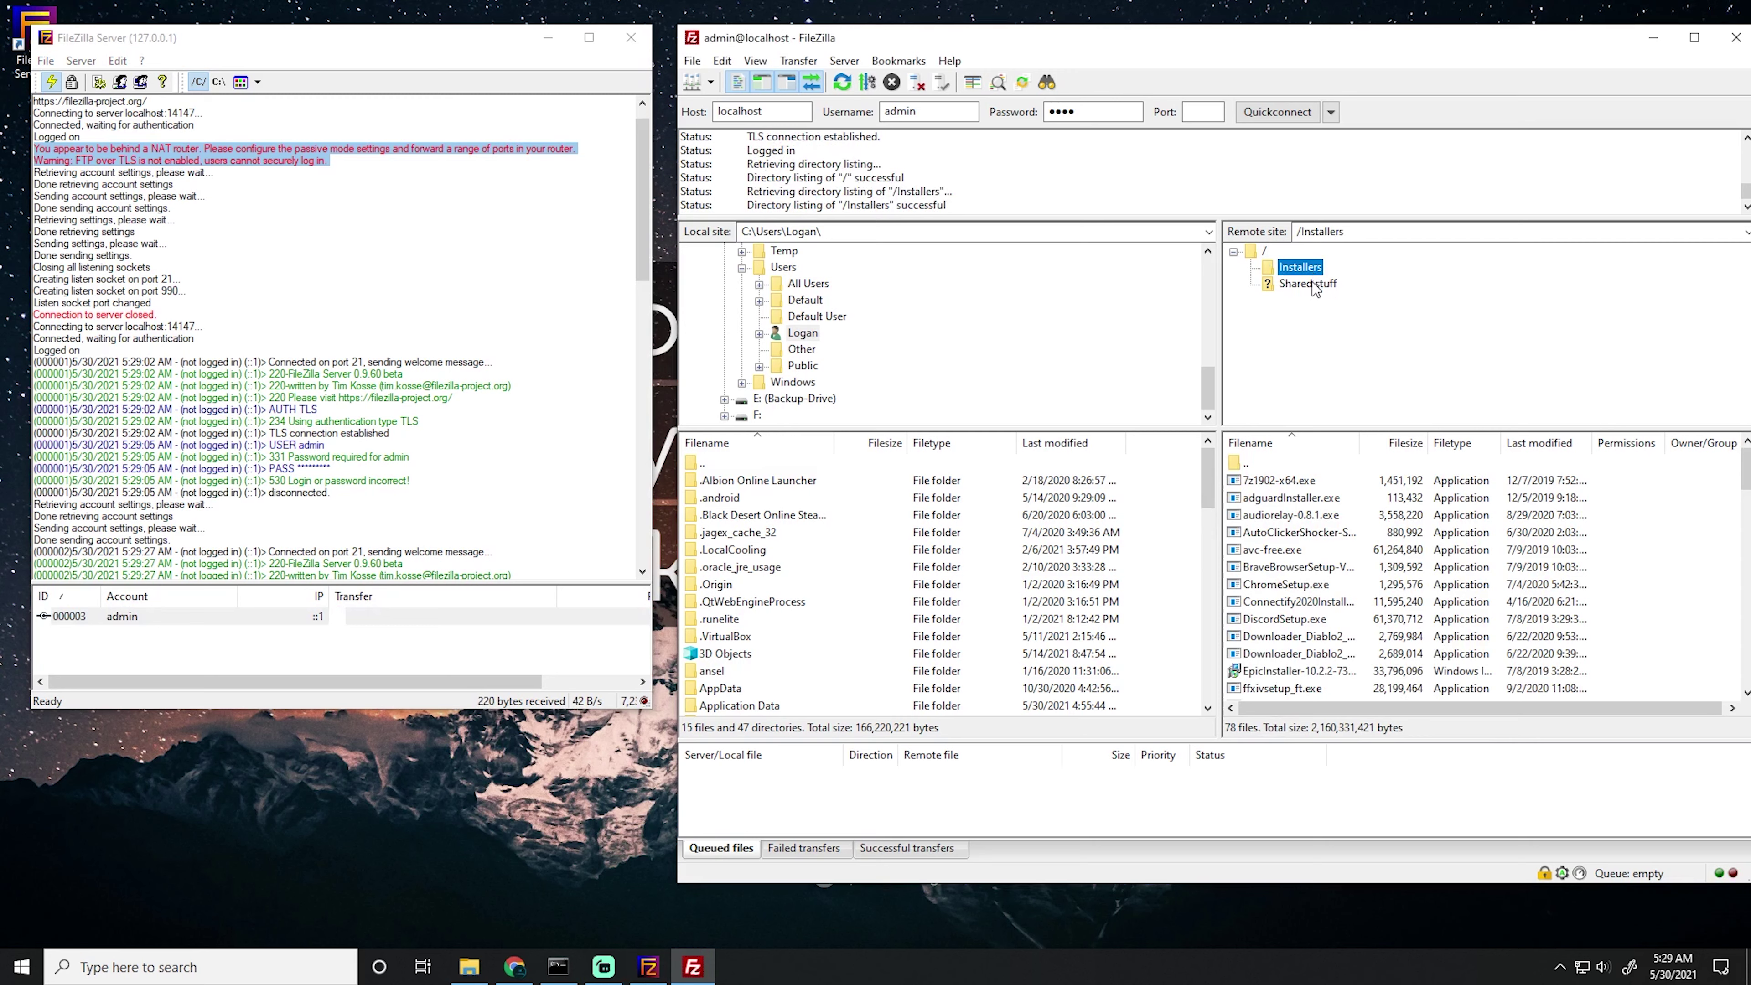
left_click(1312, 288)
left_click(1317, 303)
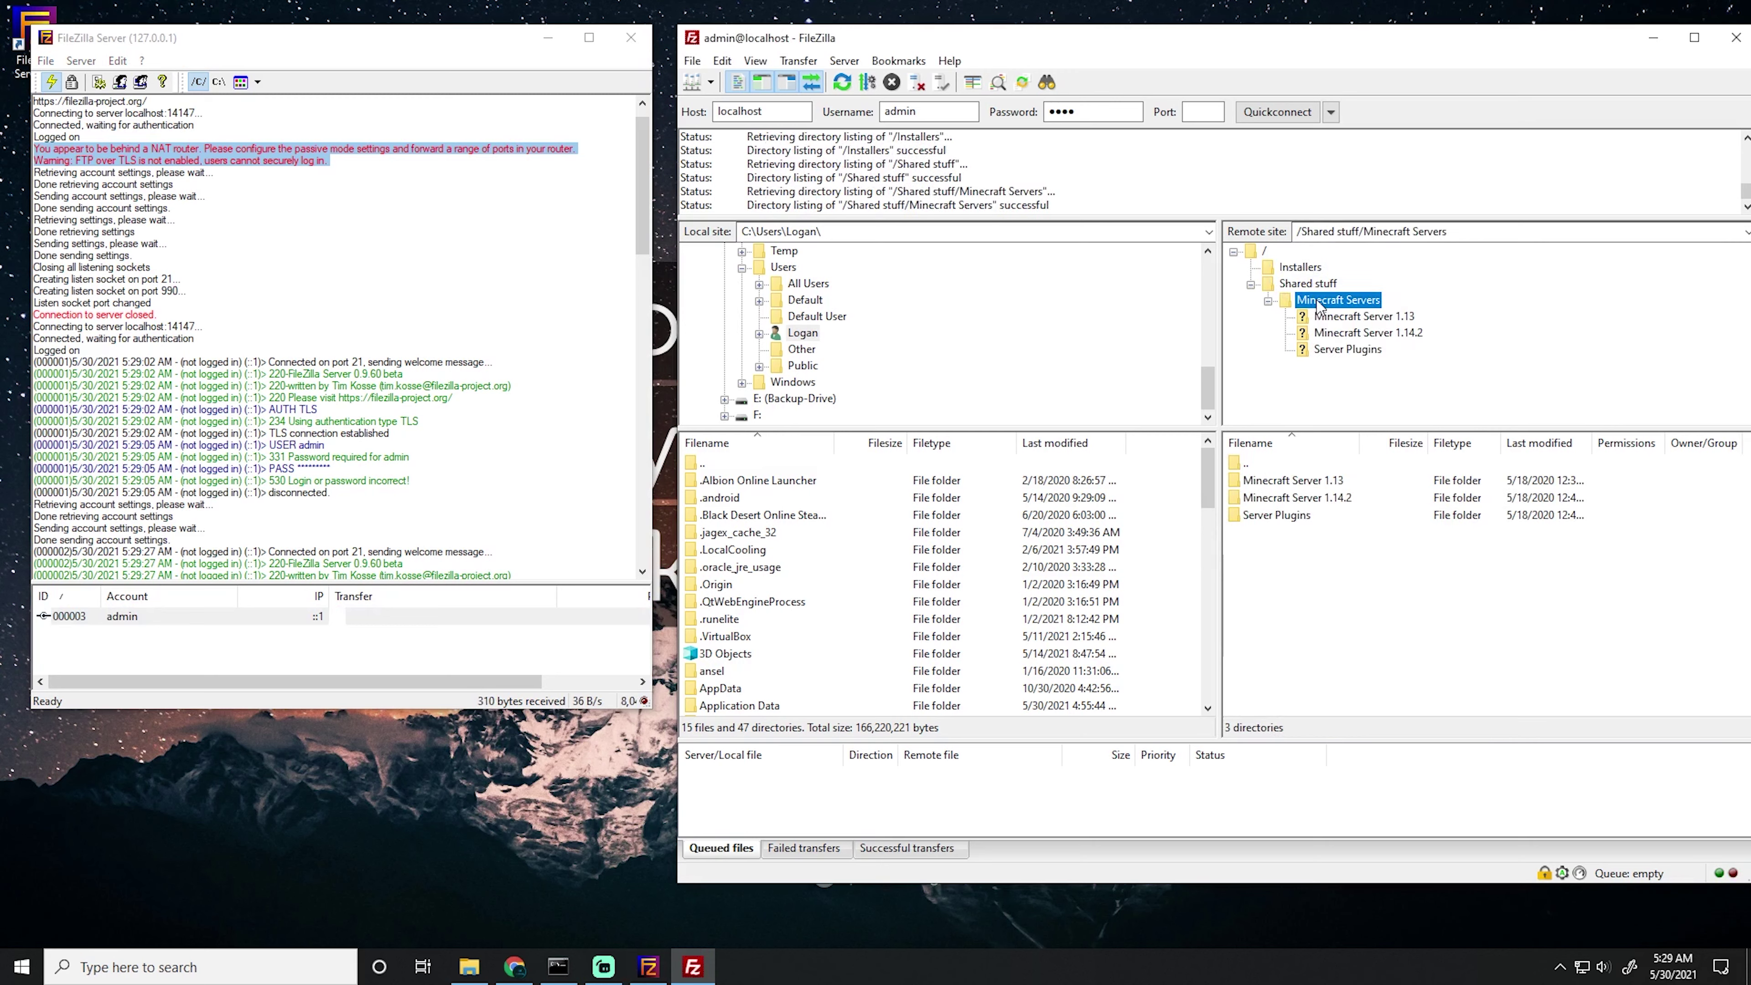
left_click(1251, 285)
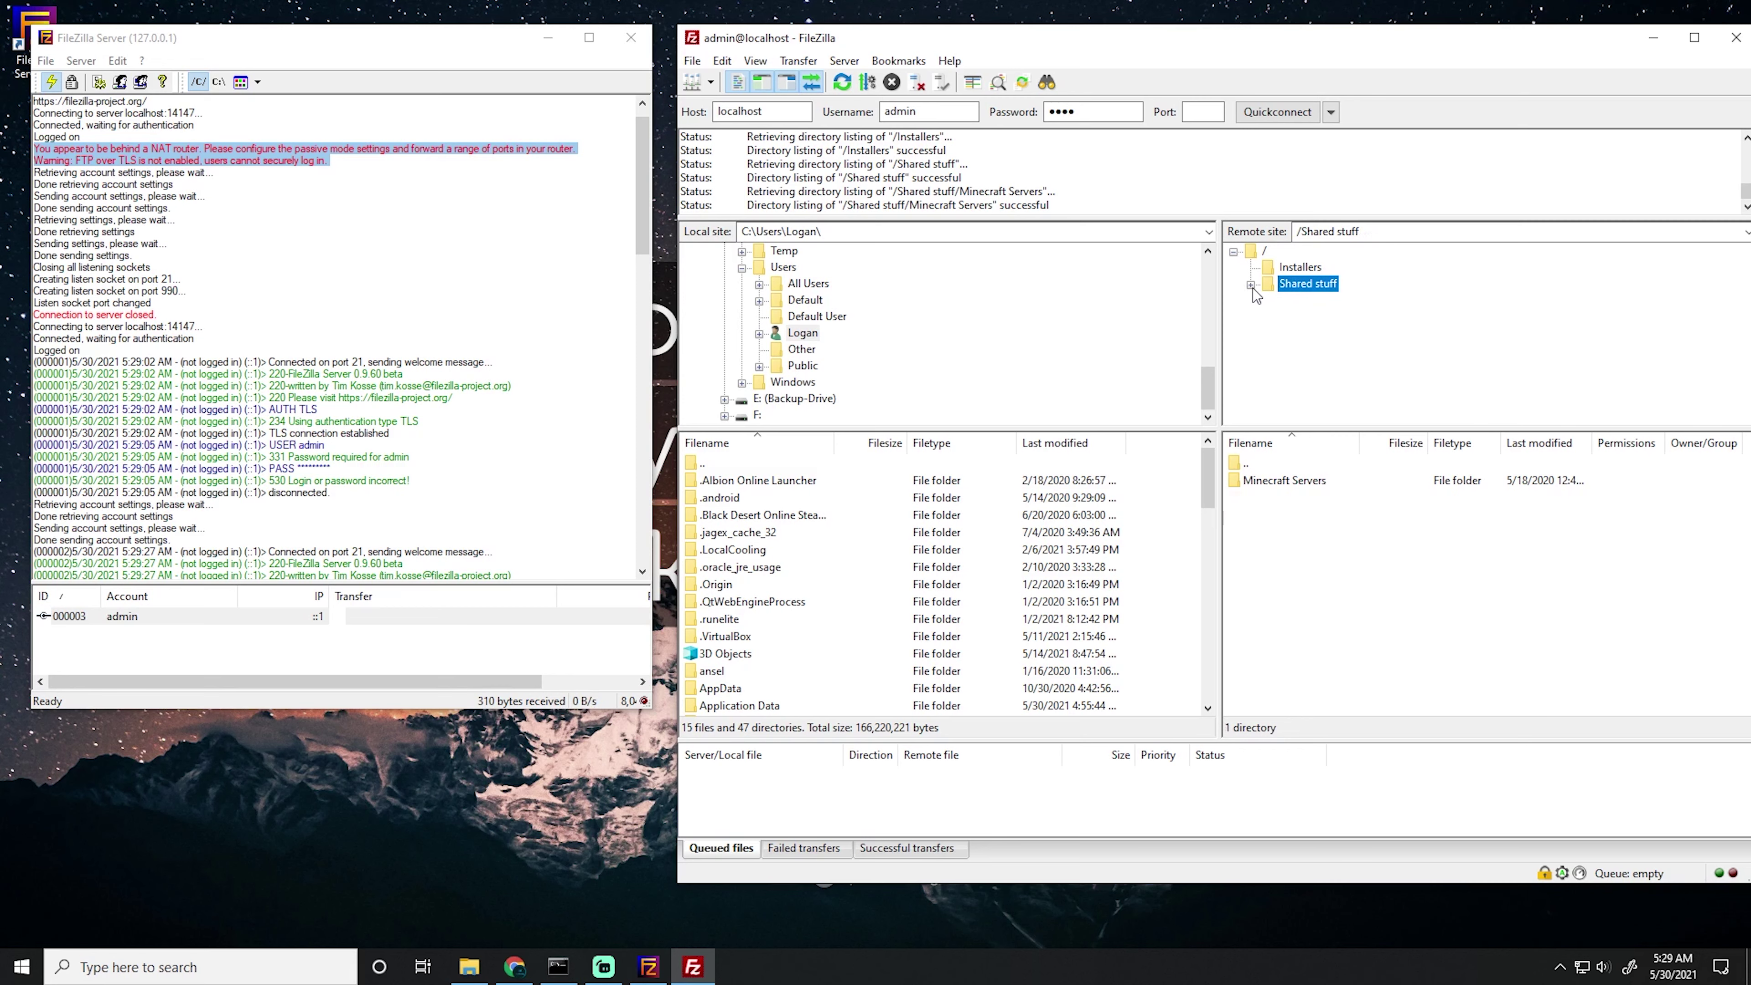
left_click(1233, 252)
left_click_drag(1300, 38, 1280, 39)
scroll(645, 366, "down", 15)
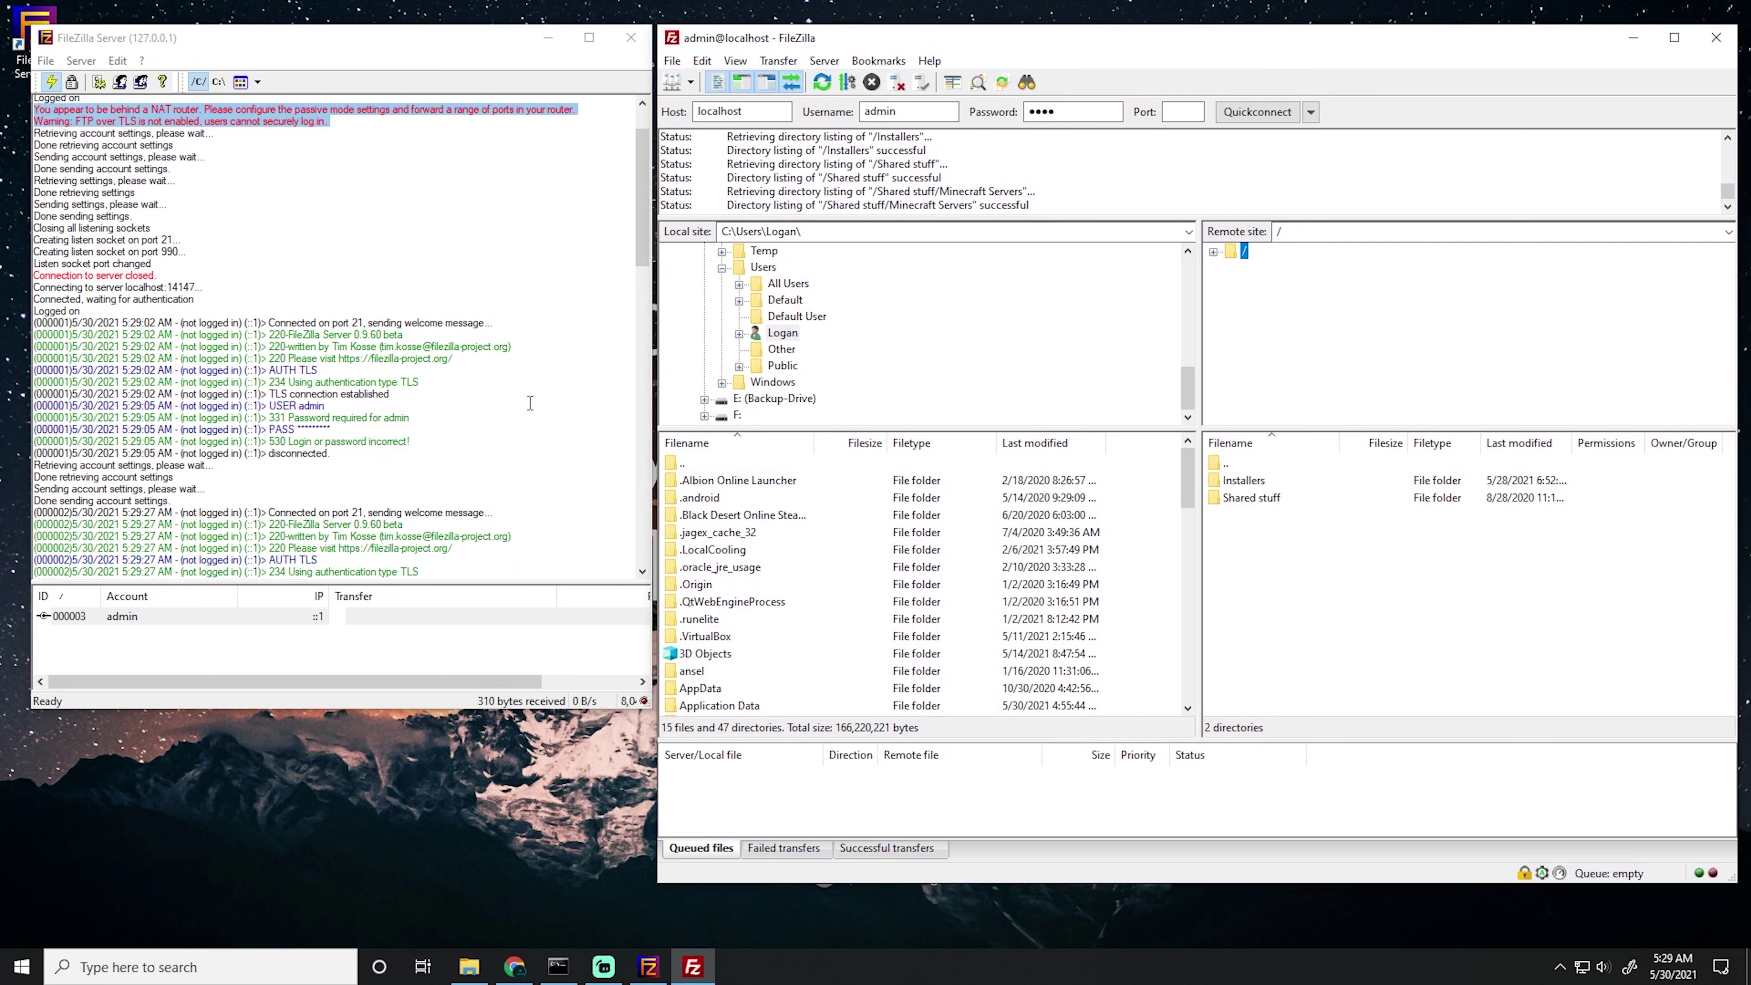
left_click_drag(645, 370, 649, 541)
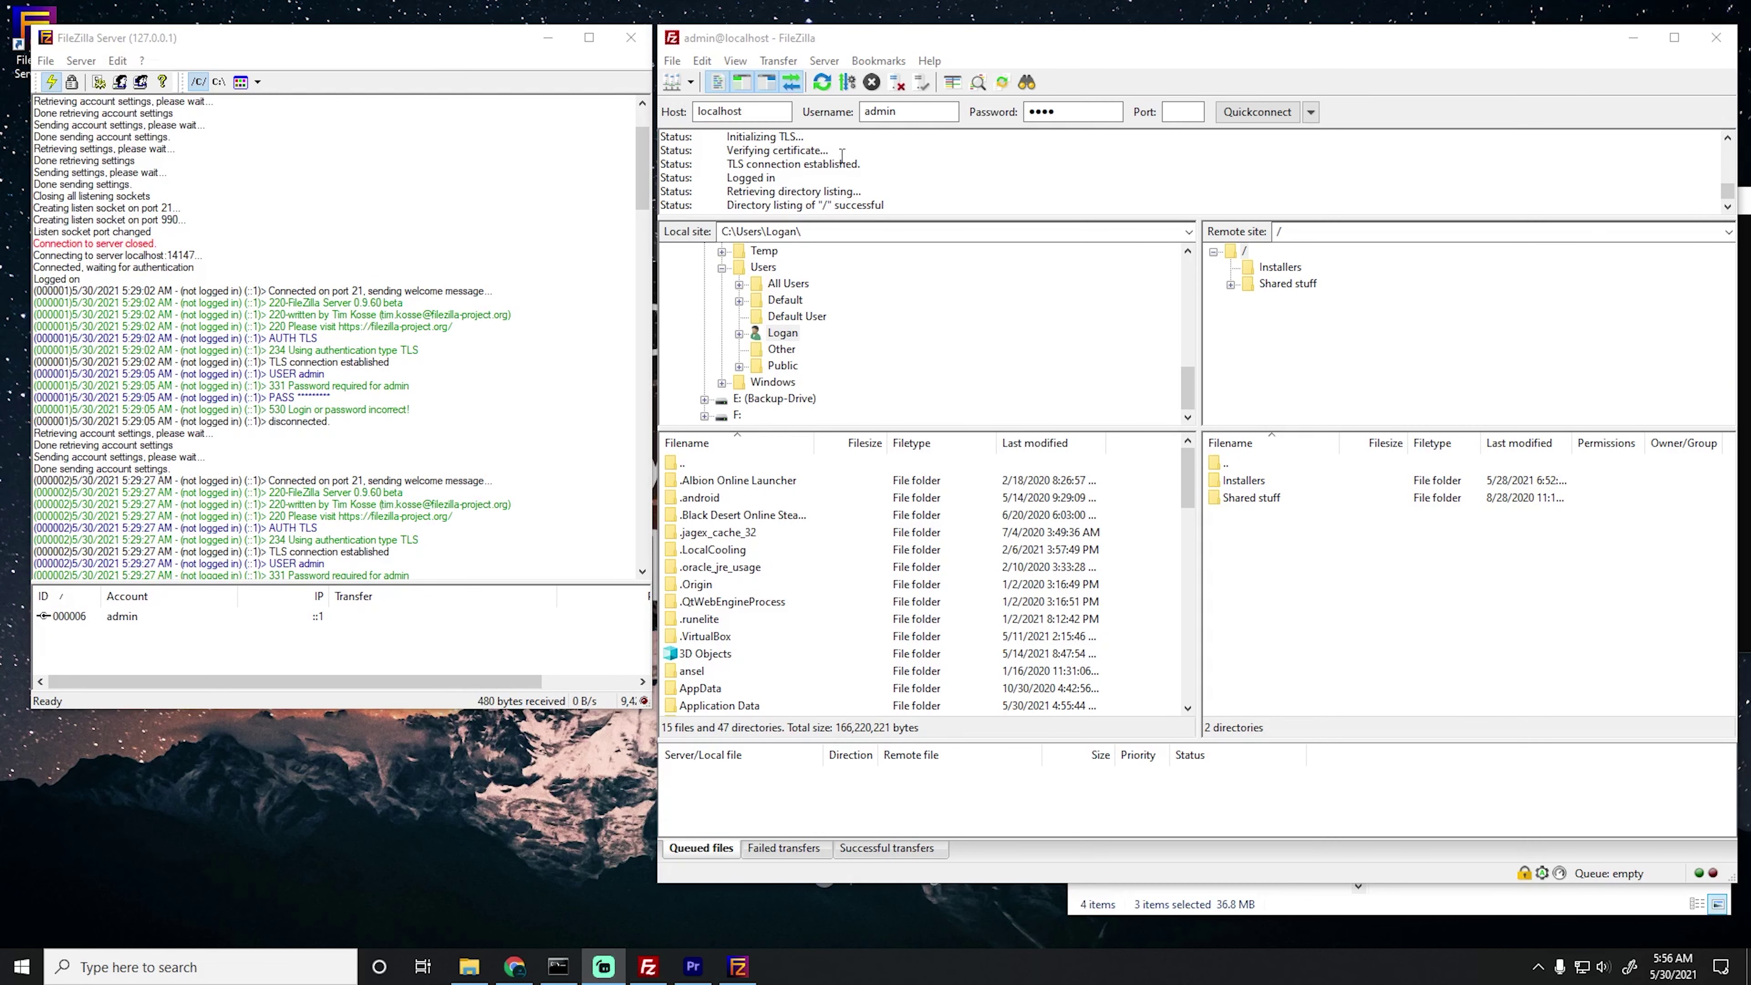
Reconnect the client to host 192.168.254.1, replacing the old session, then minimize both FileZilla windows.
double_click(744, 112)
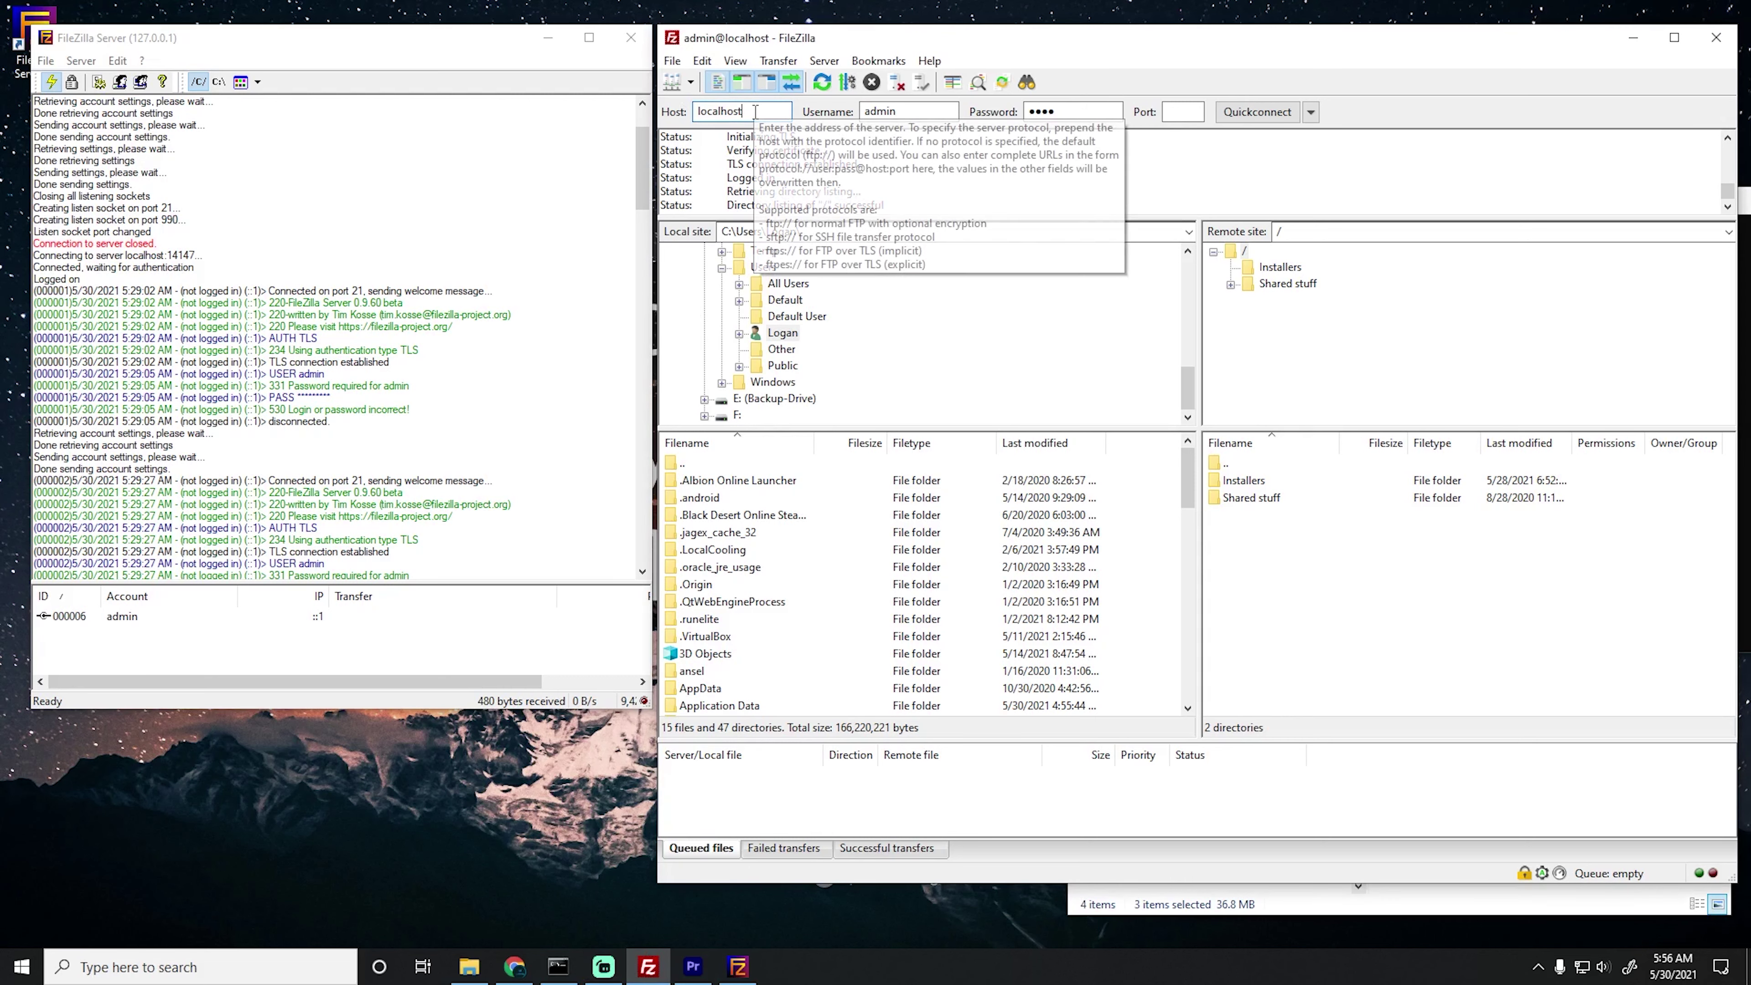
type("192.168.254.")
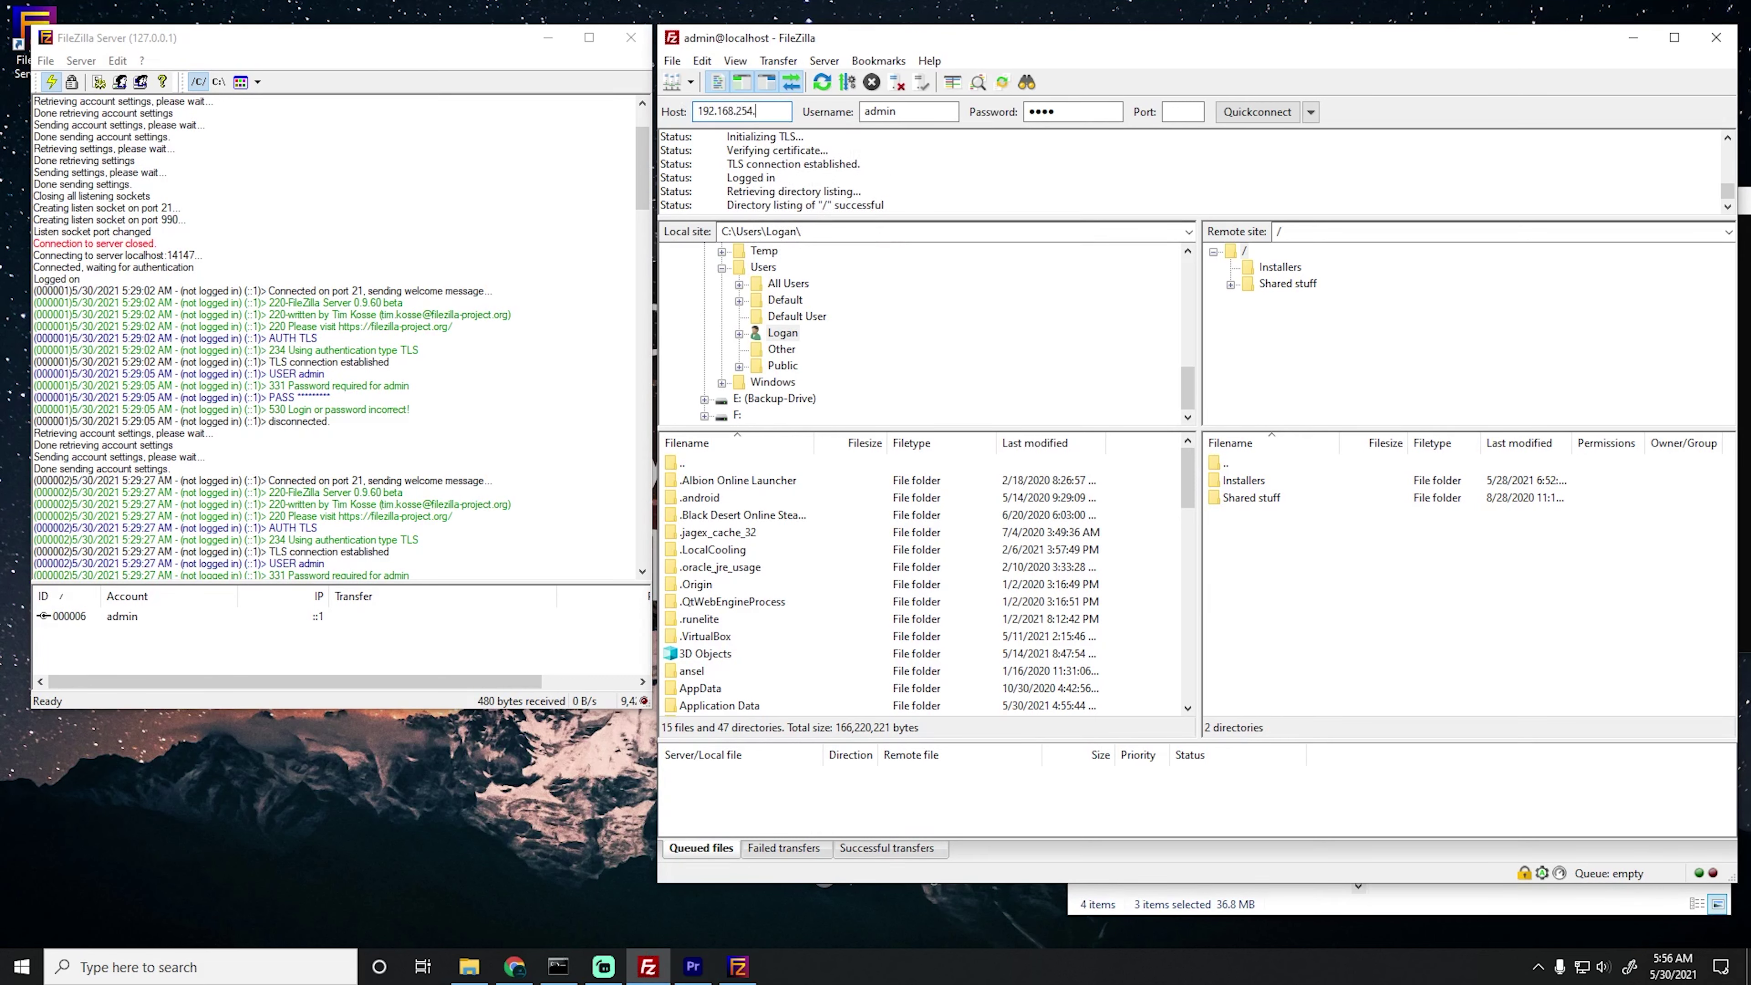
type("1")
left_click(1261, 119)
left_click(1234, 509)
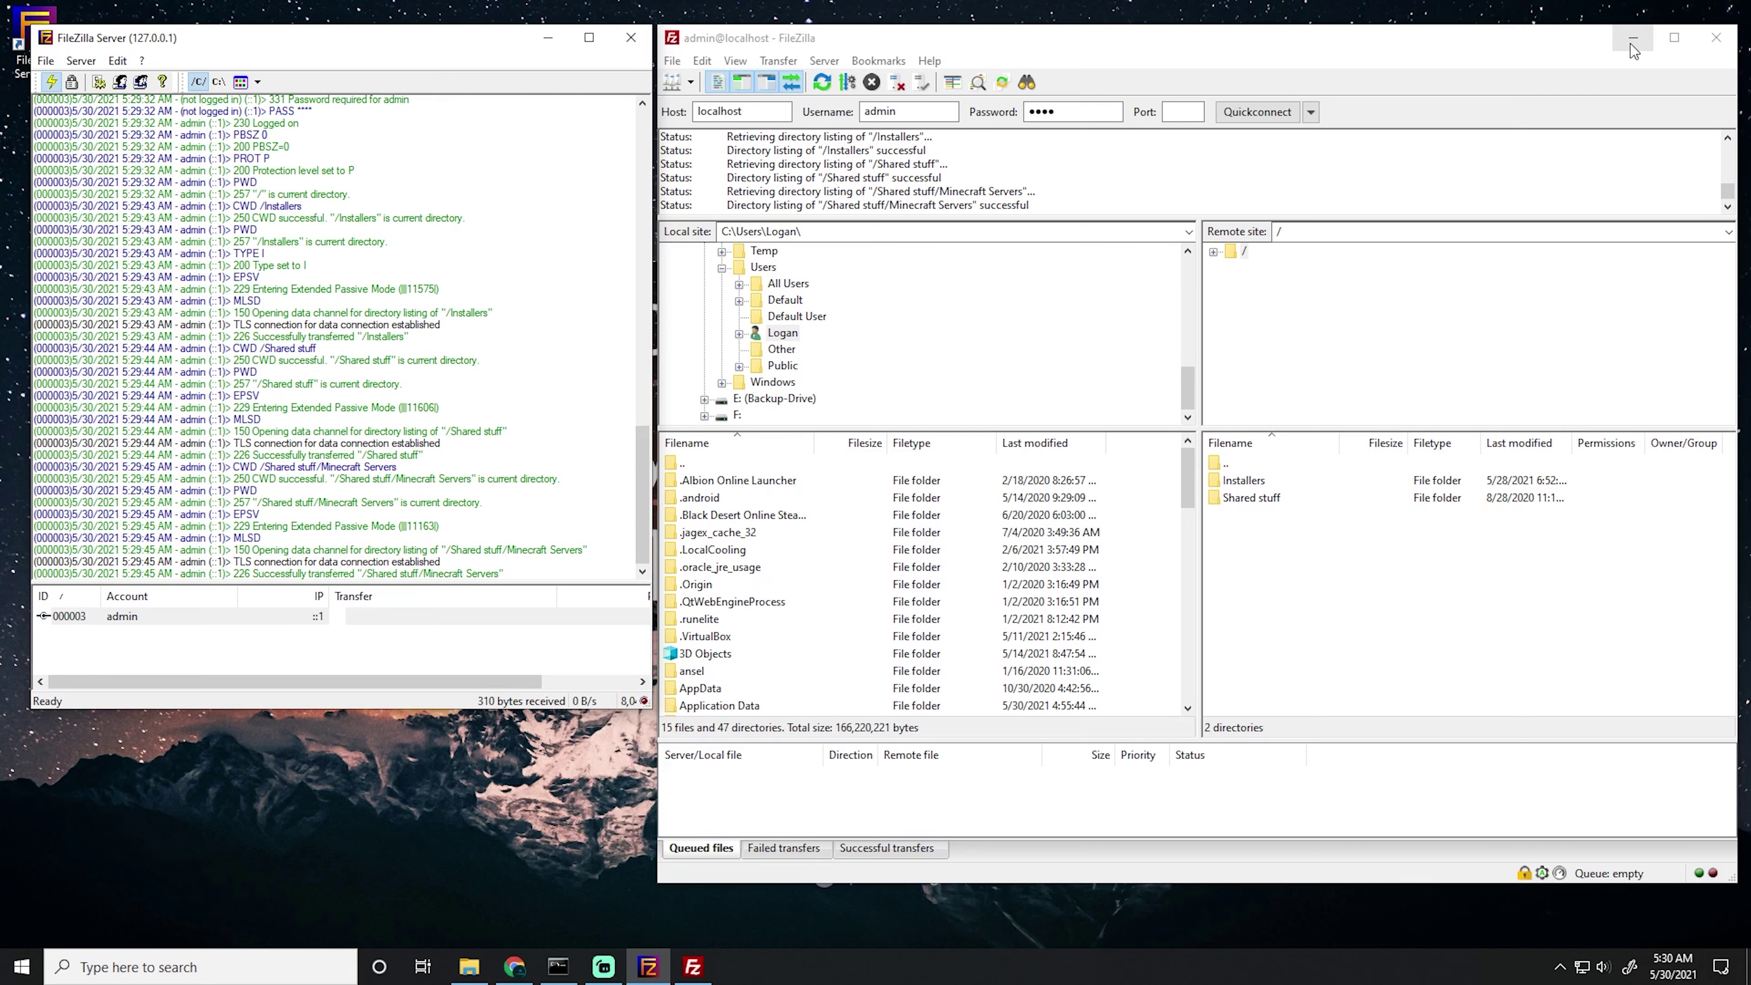
left_click(1631, 39)
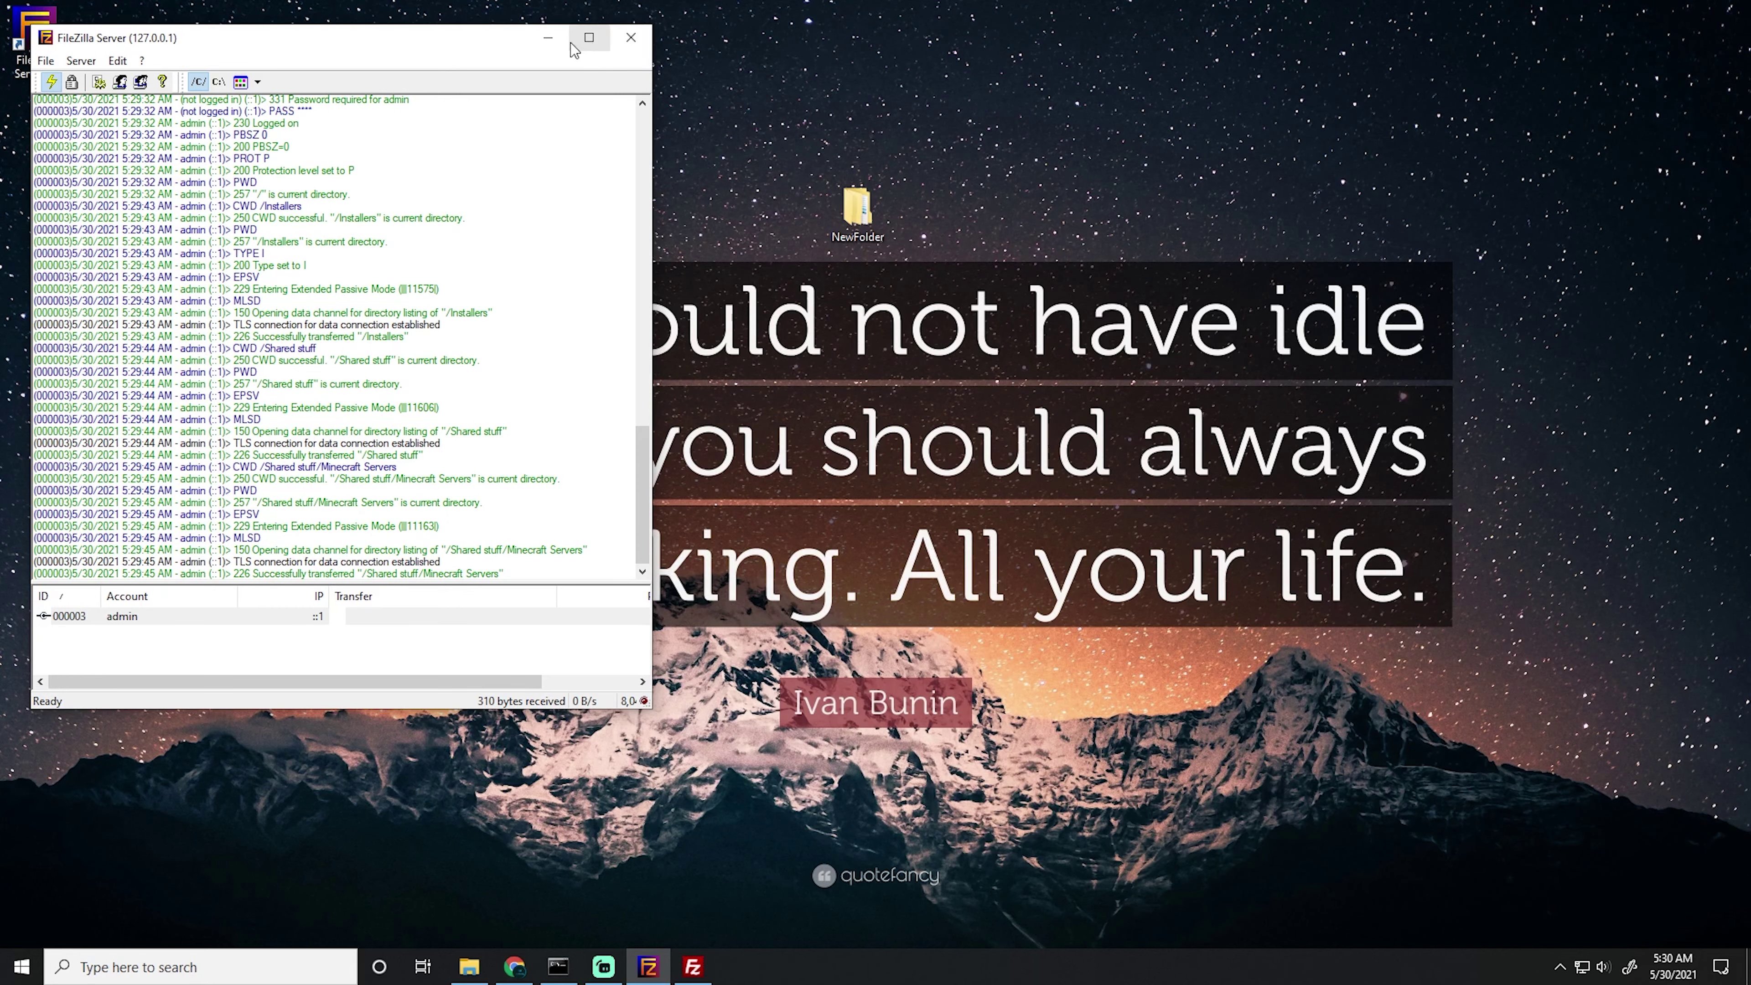
left_click(548, 39)
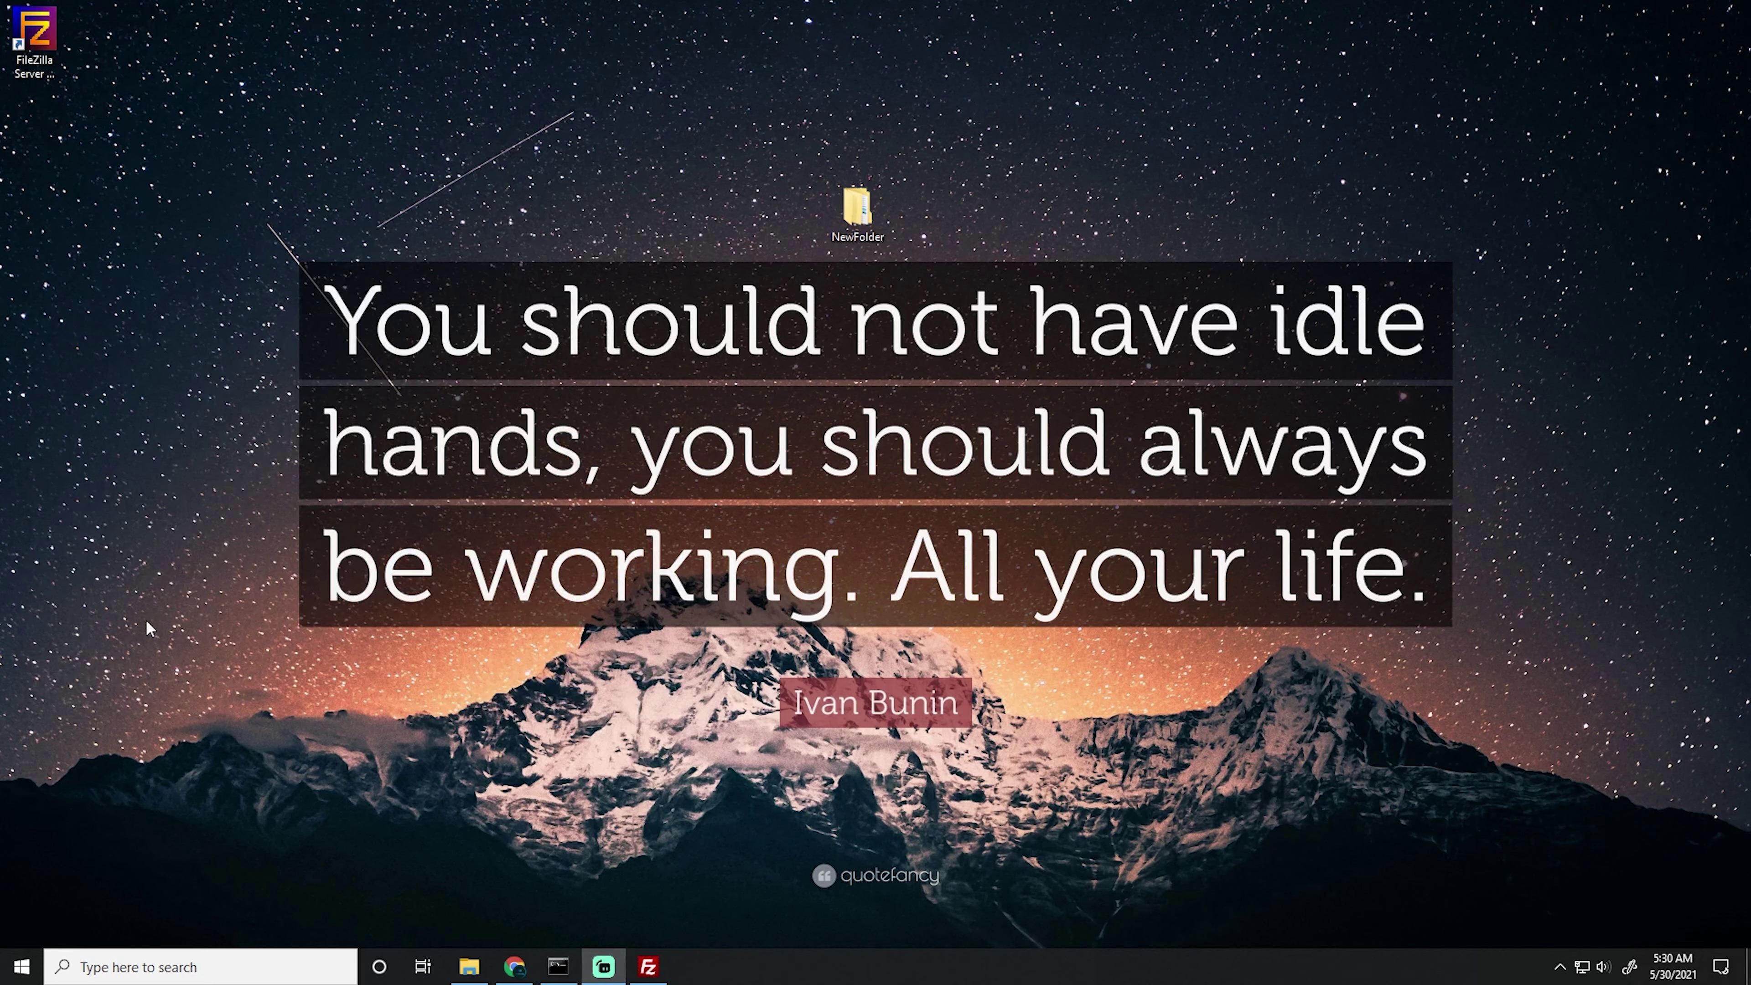